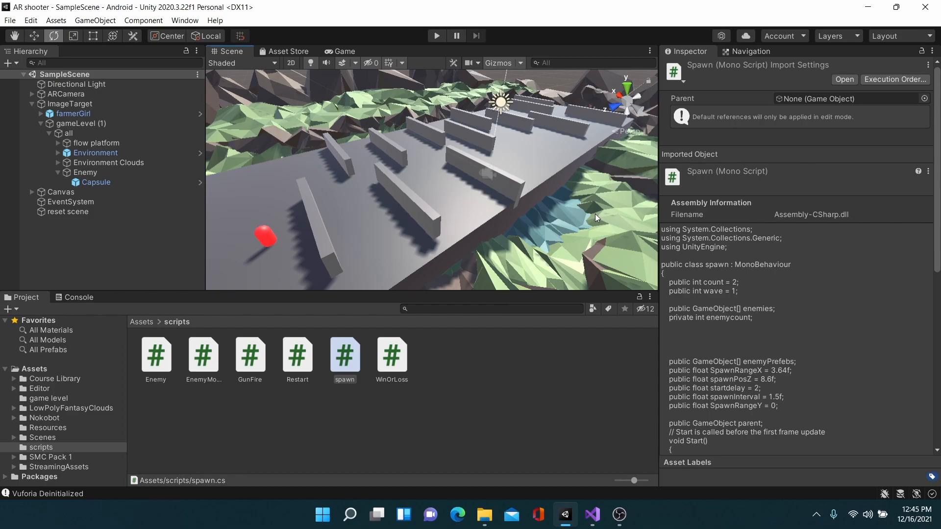
# Examine the level platform, the red enemy capsule, the farmerGirl character and the project's root assets.
pyautogui.moveTo(441, 160); pyautogui.dragTo(405, 162, button='right')
pyautogui.press('e')
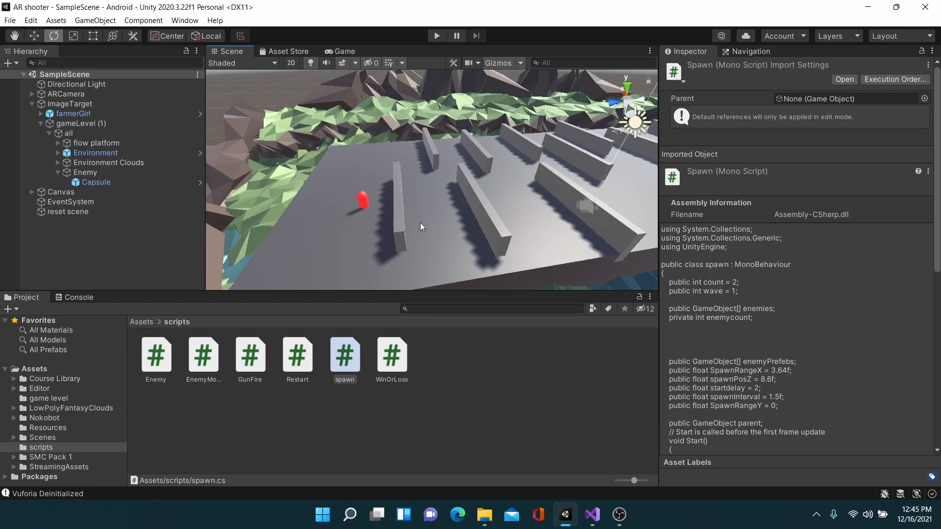
pyautogui.moveTo(420, 223); pyautogui.dragTo(490, 240, button='right')
pyautogui.moveTo(219, 163); pyautogui.dragTo(125, 152, button='right')
pyautogui.press('s')
pyautogui.press('s')
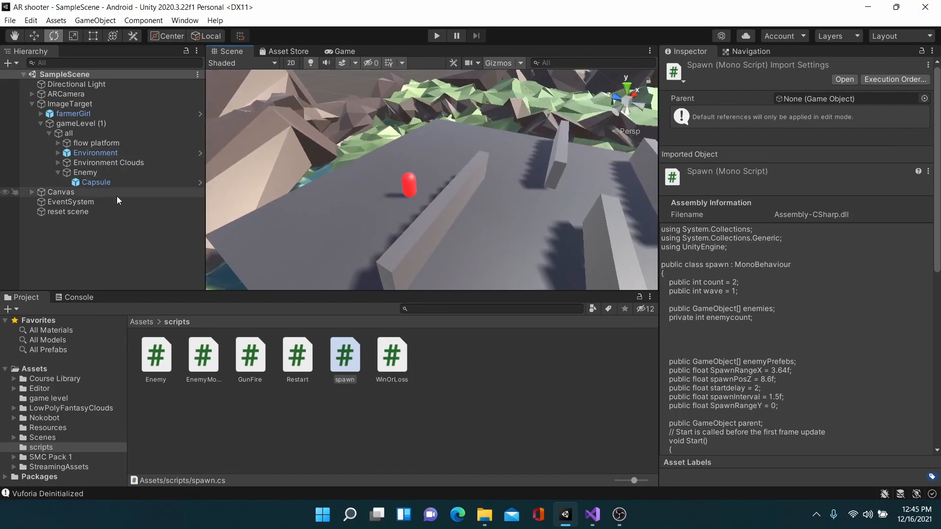
pyautogui.click(148, 322)
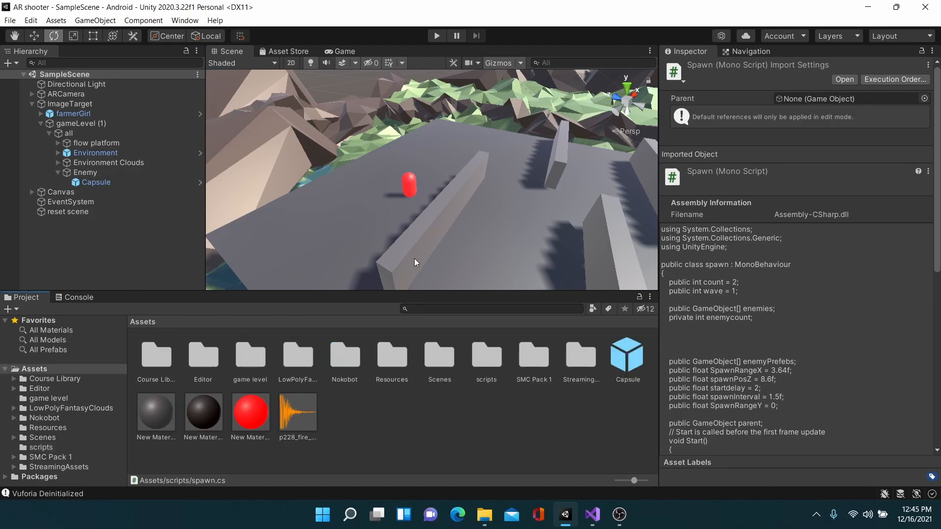
pyautogui.click(463, 442)
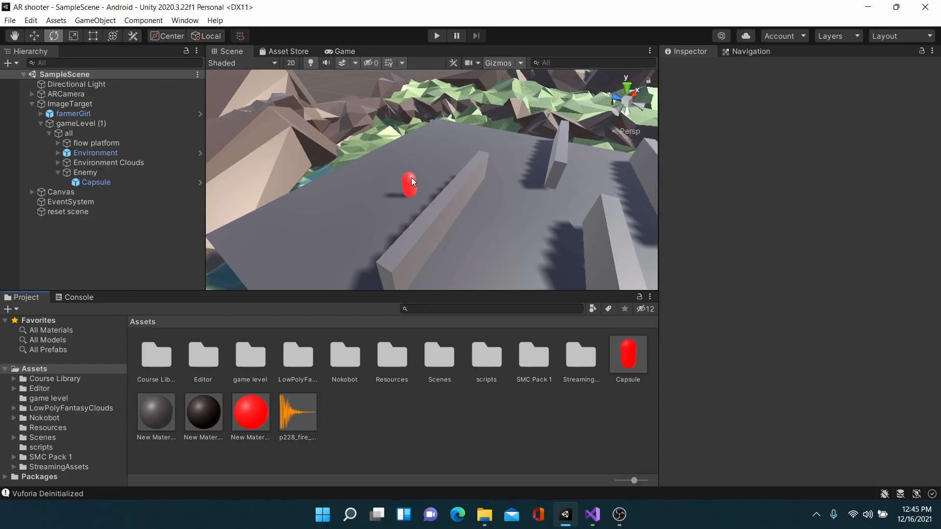
pyautogui.moveTo(571, 247); pyautogui.dragTo(802, 231, button='right')
pyautogui.moveTo(578, 165); pyautogui.dragTo(649, 165, button='right')
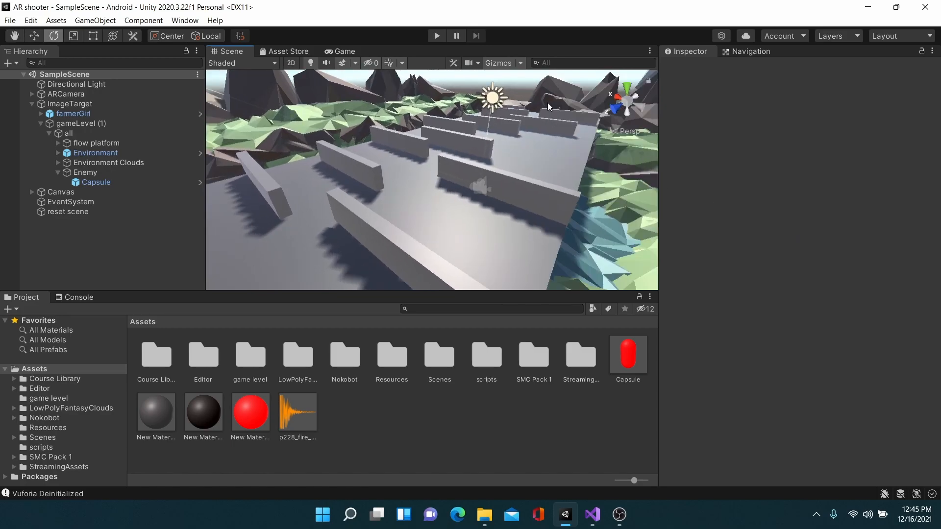
pyautogui.moveTo(559, 113); pyautogui.dragTo(373, 358, button='right')
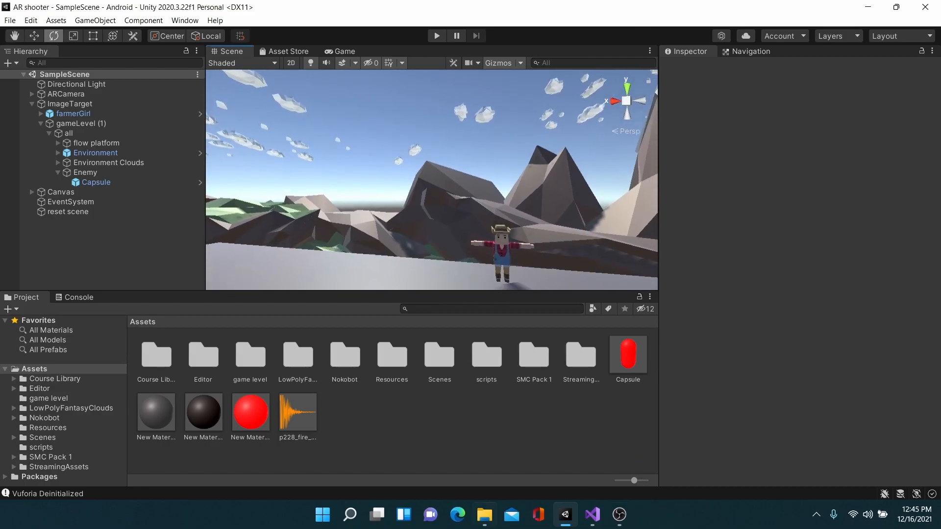
pyautogui.moveTo(491, 244); pyautogui.dragTo(357, 189, button='right')
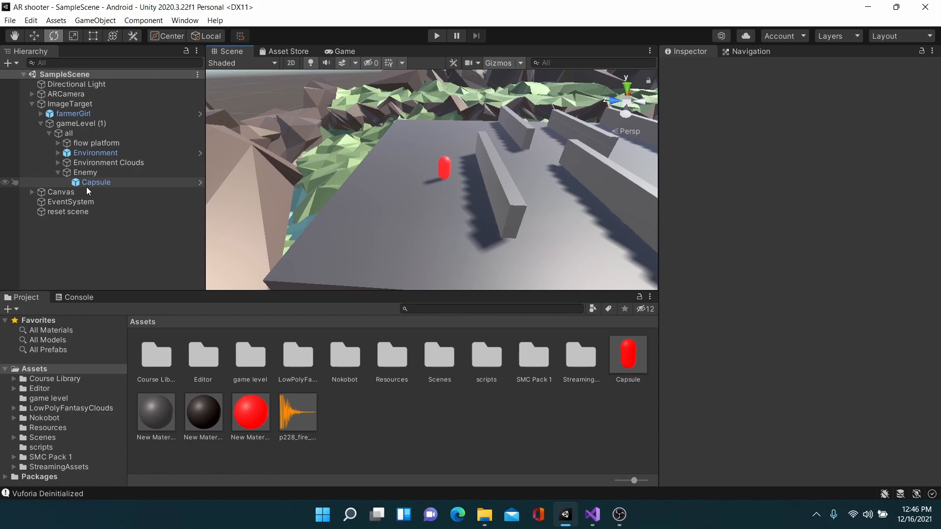
# Open the spawn script from the project's scripts folder in Visual Studio.
pyautogui.doubleClick(210, 363)
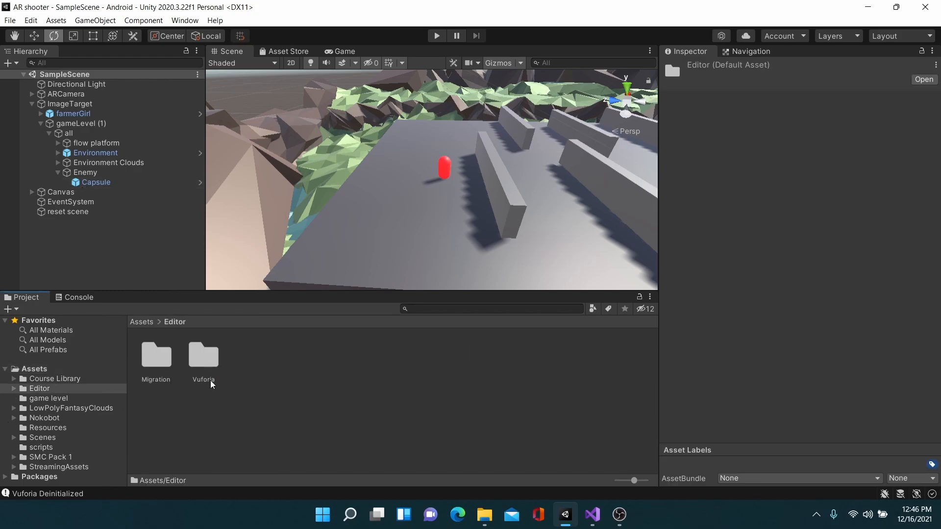
pyautogui.click(142, 322)
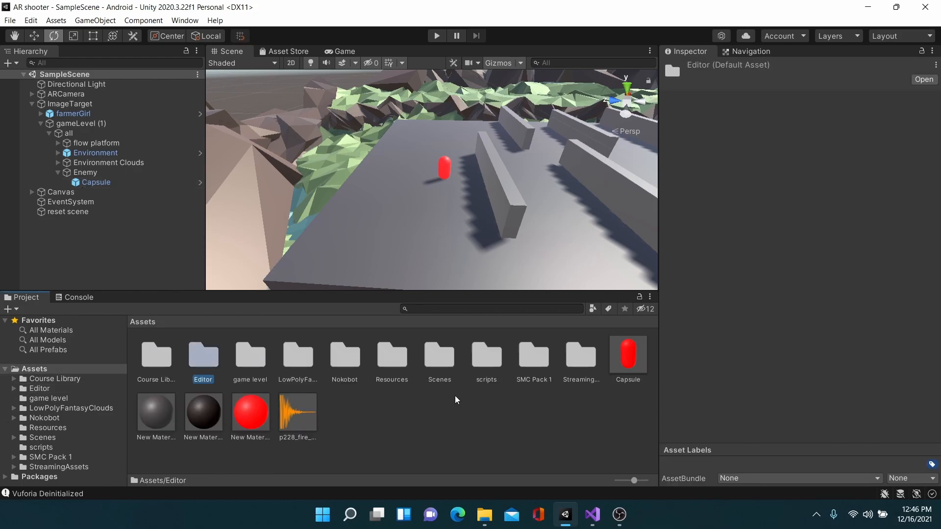
pyautogui.doubleClick(481, 361)
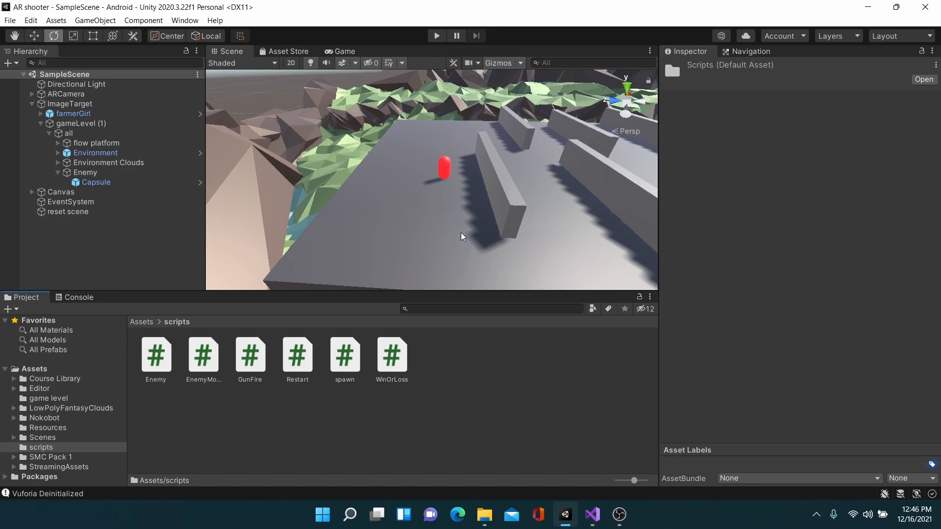
pyautogui.doubleClick(355, 364)
# Delete the surplus blank lines between the enemycount and enemyPrefebs declarations in the spawn class.
pyautogui.moveTo(933, 137)
pyautogui.mouseDown()
pyautogui.moveTo(933, 372)
pyautogui.moveTo(937, 125)
pyautogui.moveTo(933, 183)
pyautogui.moveTo(934, 147)
pyautogui.mouseUp()
pyautogui.moveTo(126, 291); pyautogui.dragTo(111, 257)
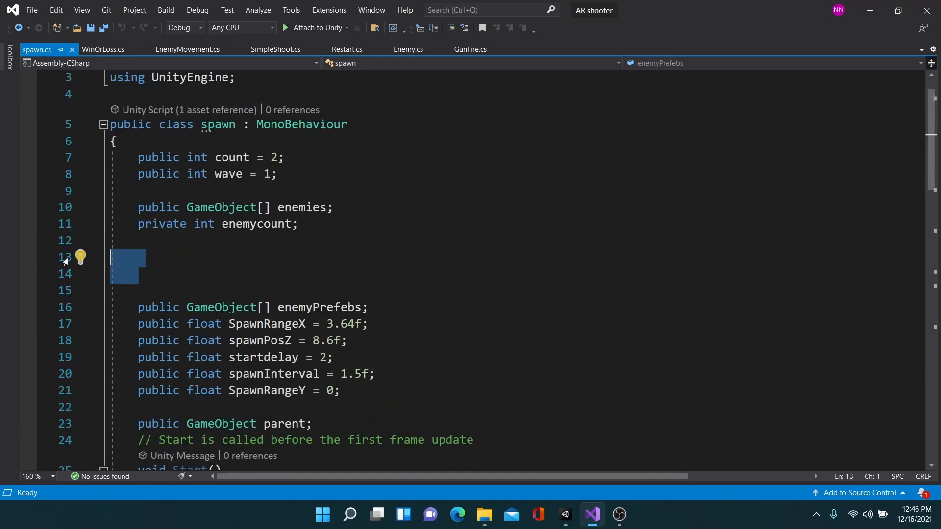
pyautogui.press('BackSpace')
pyautogui.press('BackSpace')
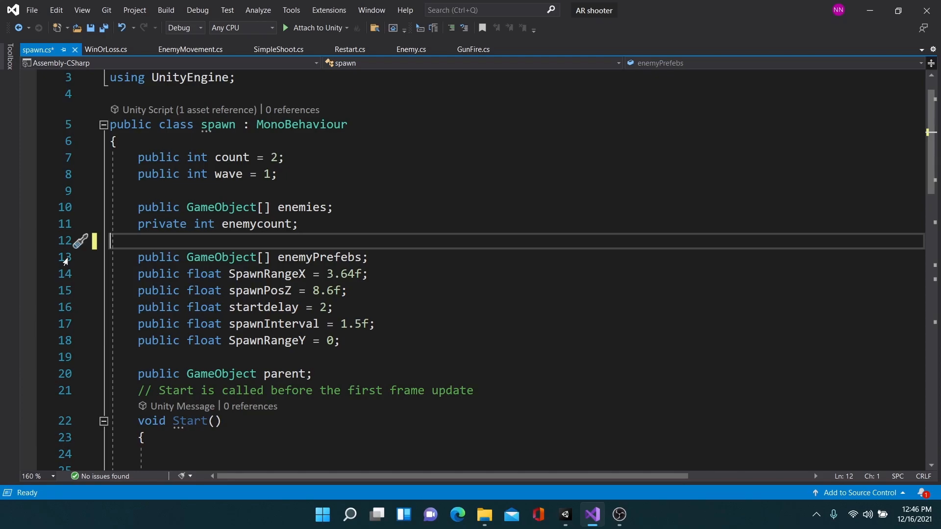
# Change the access modifier of the count variable in the spawn class to private.
pyautogui.moveTo(935, 109); pyautogui.dragTo(916, 83)
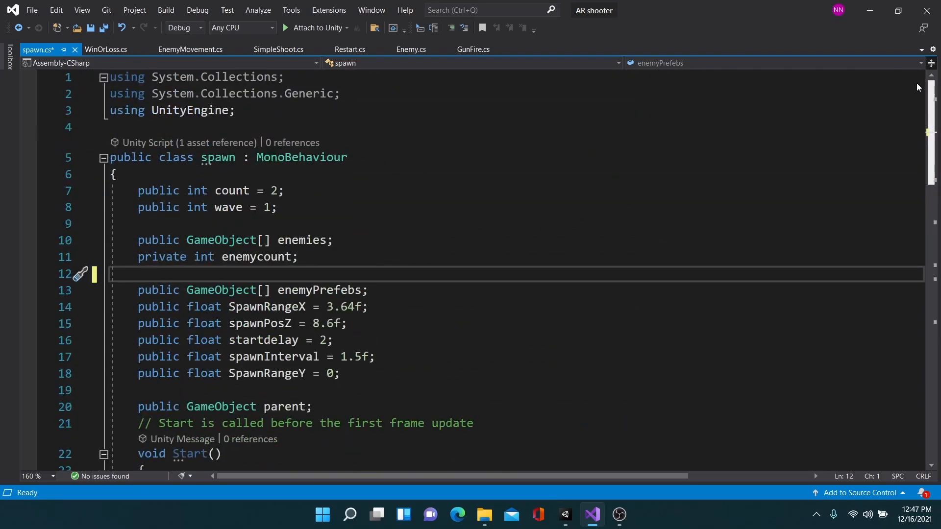
pyautogui.moveTo(131, 191); pyautogui.dragTo(319, 213)
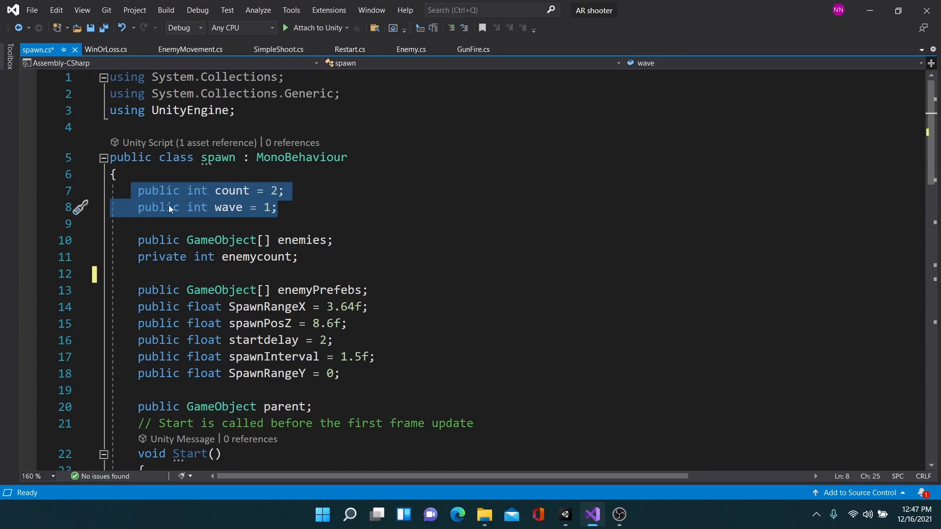
pyautogui.click(358, 222)
pyautogui.moveTo(180, 191); pyautogui.dragTo(140, 193)
pyautogui.write('private')
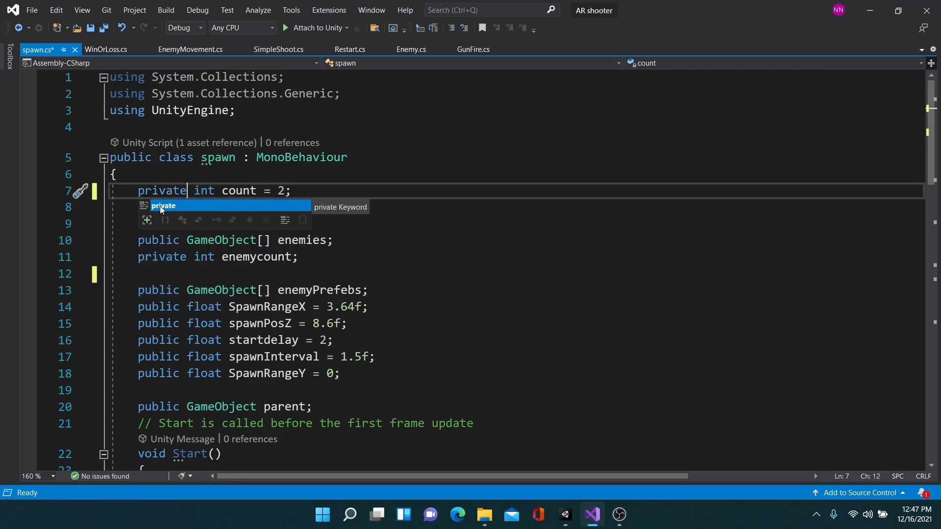
pyautogui.doubleClick(164, 210)
pyautogui.click(515, 256)
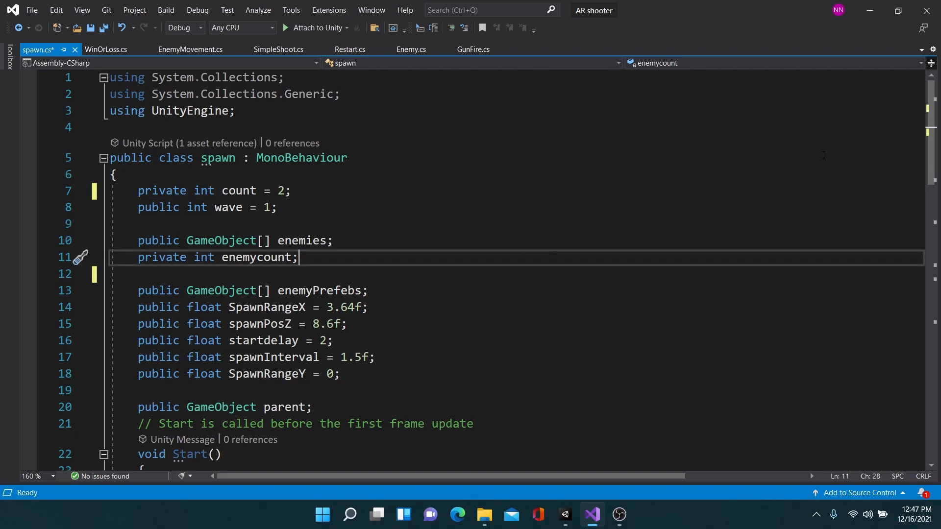
# Review the enemies, enemycount and wave declarations at the start of the spawn class.
pyautogui.moveTo(139, 240); pyautogui.dragTo(349, 257)
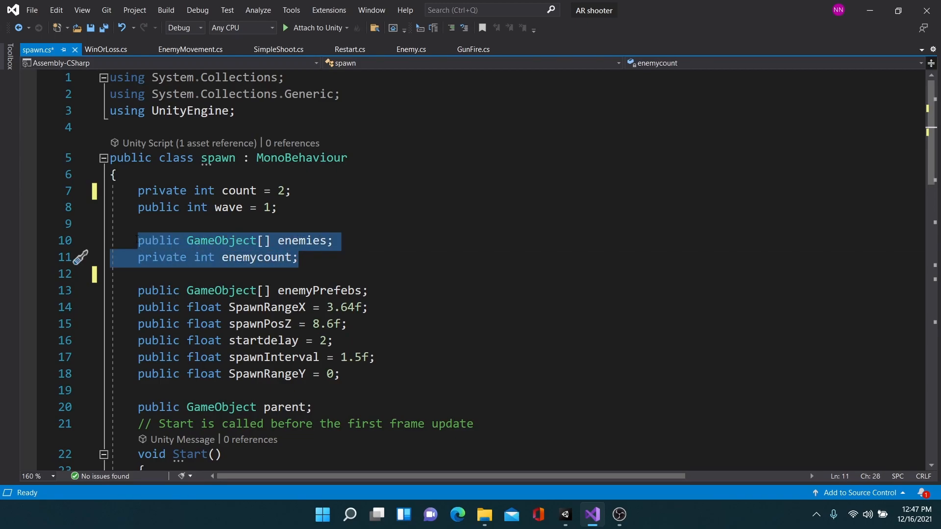
pyautogui.moveTo(137, 240); pyautogui.dragTo(299, 257)
pyautogui.moveTo(129, 236); pyautogui.dragTo(276, 269)
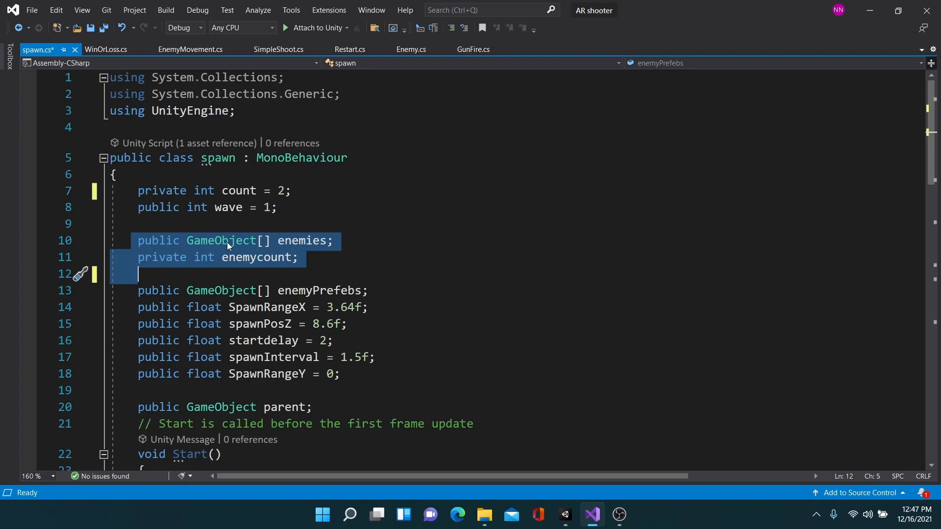
pyautogui.moveTo(139, 208); pyautogui.dragTo(280, 212)
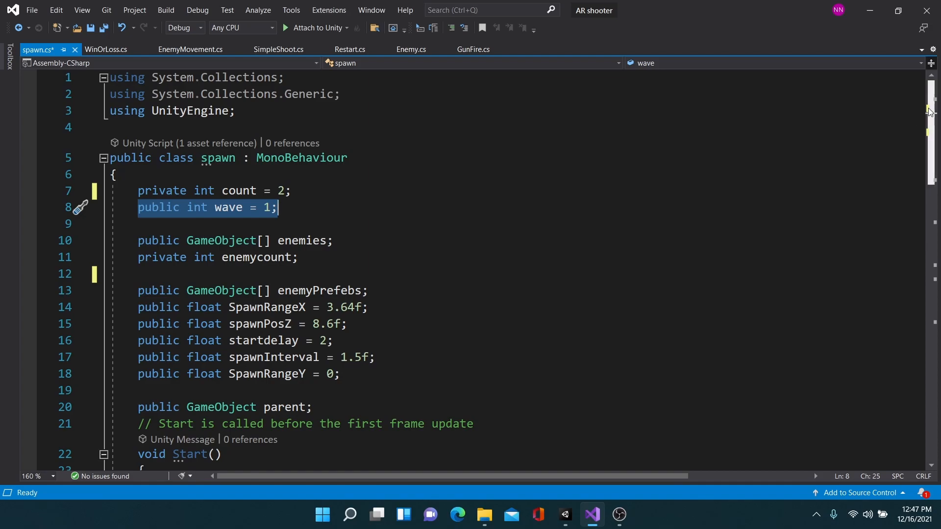
pyautogui.scroll(-2, 930, 134)
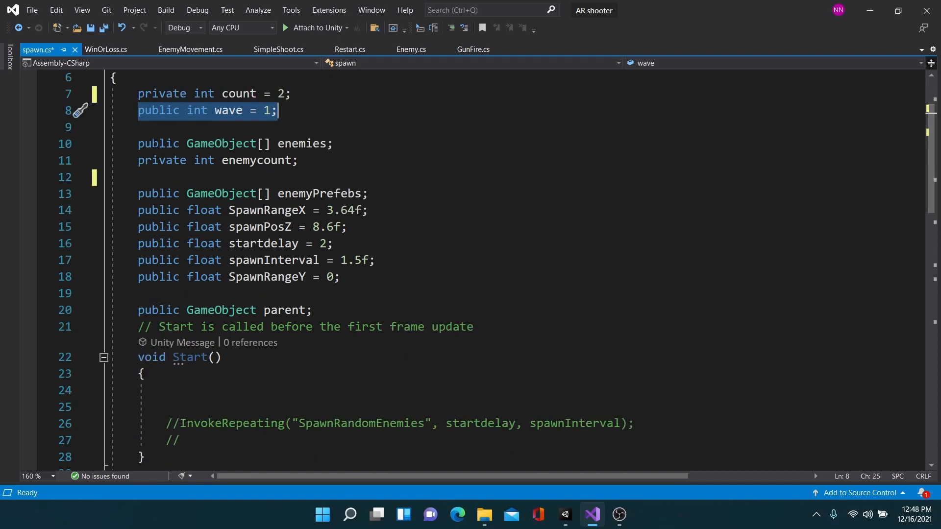
# Review the enemy variables in the WinOrLoss script and the Start and Update code in the EnemyMovement script.
pyautogui.click(113, 49)
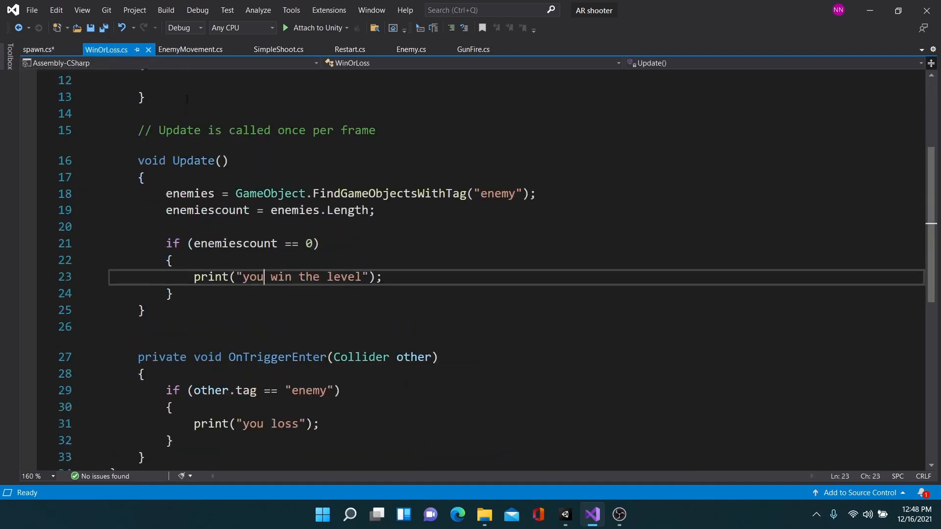
pyautogui.scroll(3, 924, 186)
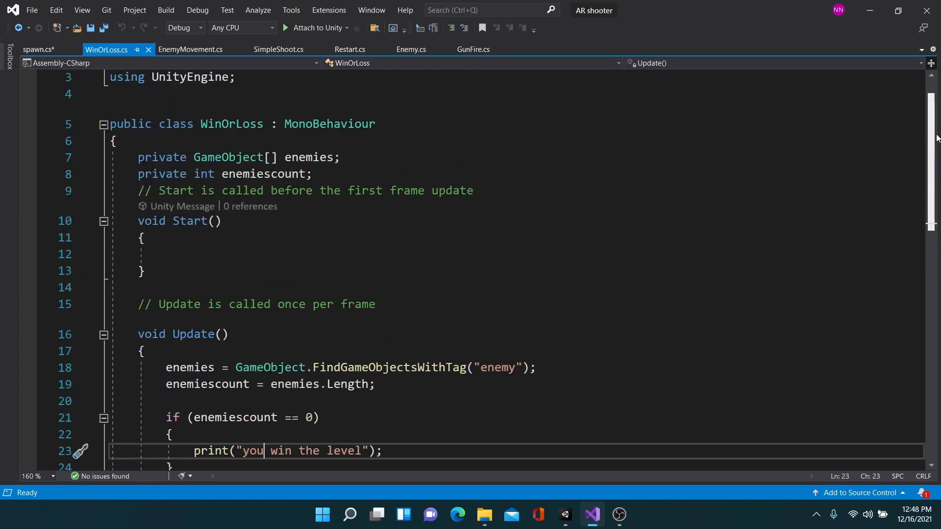
pyautogui.moveTo(131, 157); pyautogui.dragTo(350, 180)
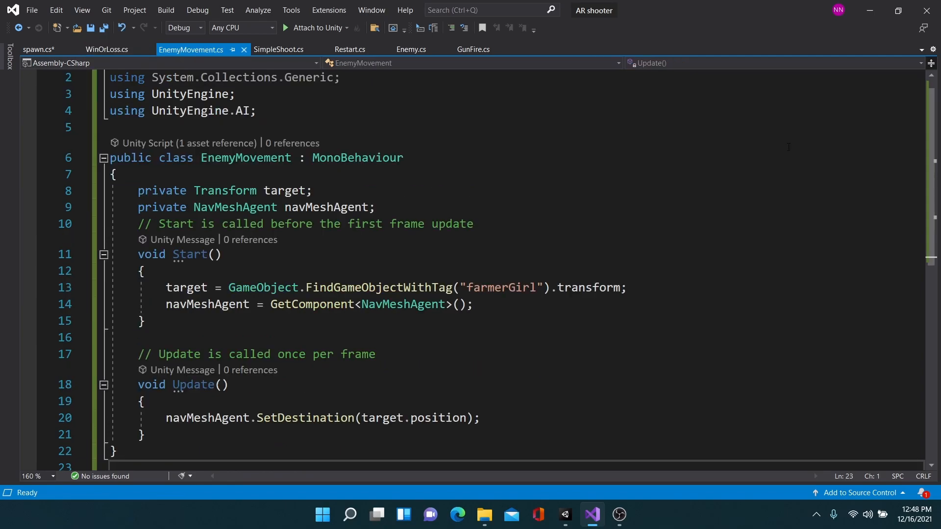
pyautogui.scroll(1, 735, 137)
pyautogui.scroll(-2, 524, 123)
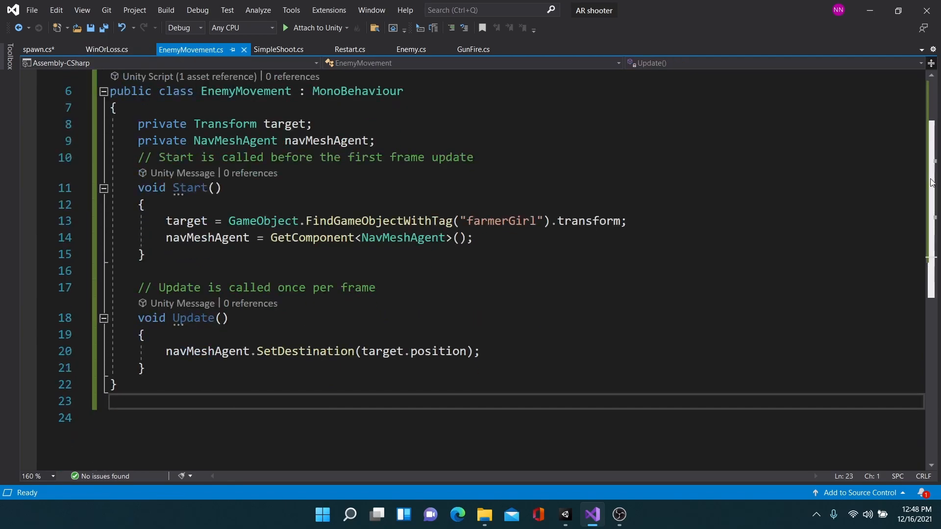
# Return to the spawn script and review its spawn range, start delay and interval fields and the commented-out InvokeRepeating call.
pyautogui.click(39, 50)
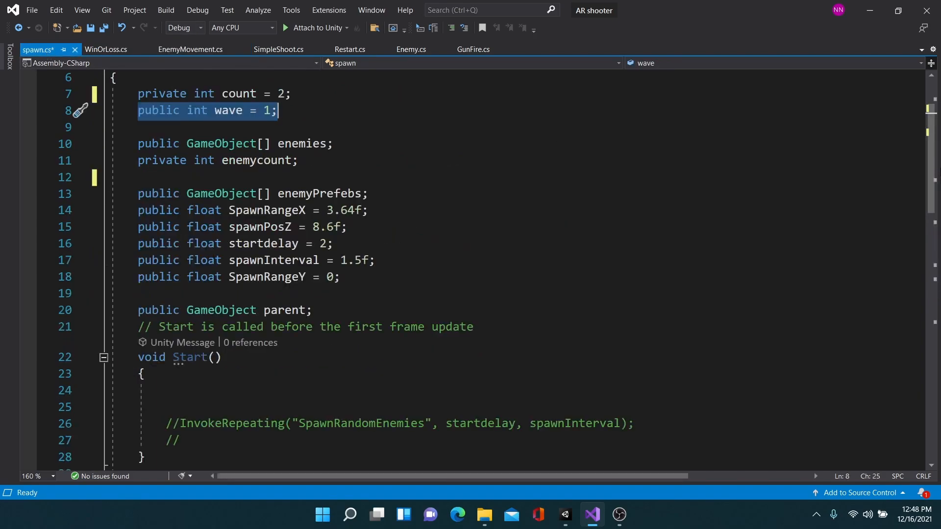
pyautogui.scroll(-2, 936, 162)
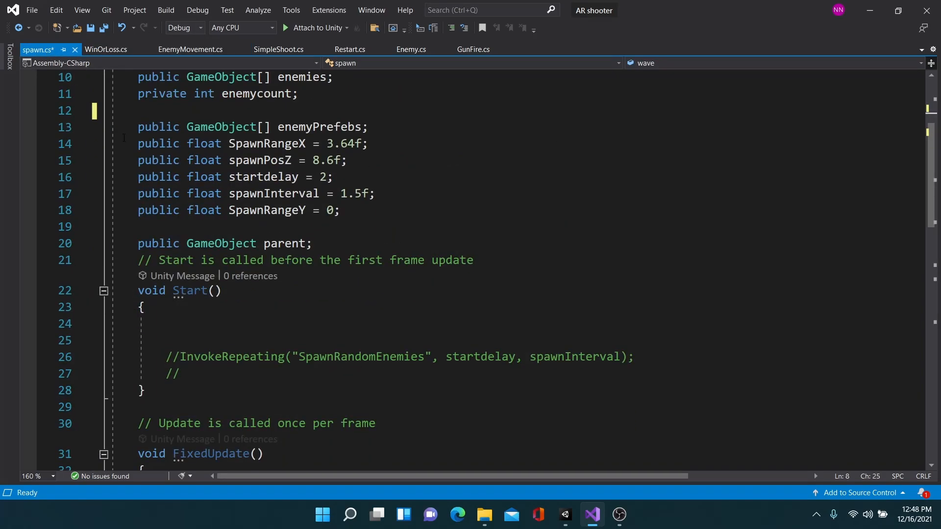
pyautogui.moveTo(134, 144); pyautogui.dragTo(342, 211)
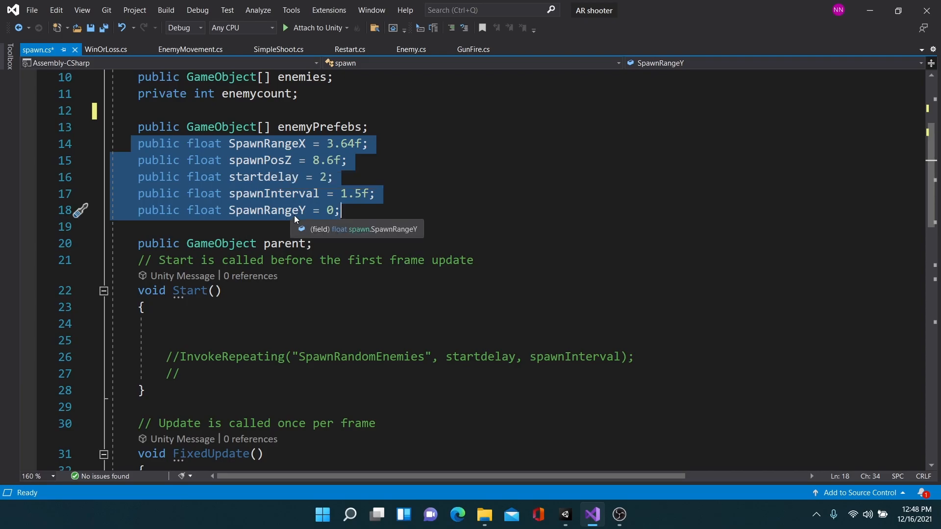
pyautogui.click(271, 225)
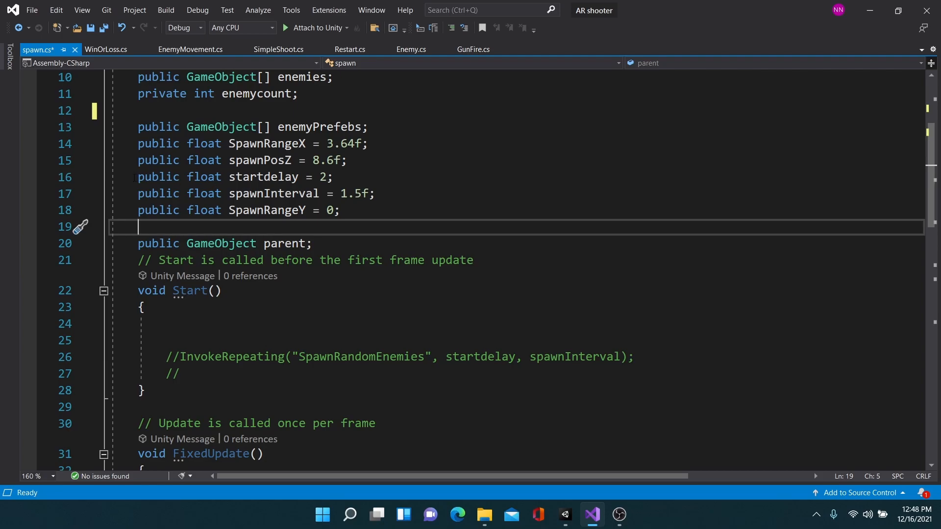
pyautogui.moveTo(131, 177); pyautogui.dragTo(439, 201)
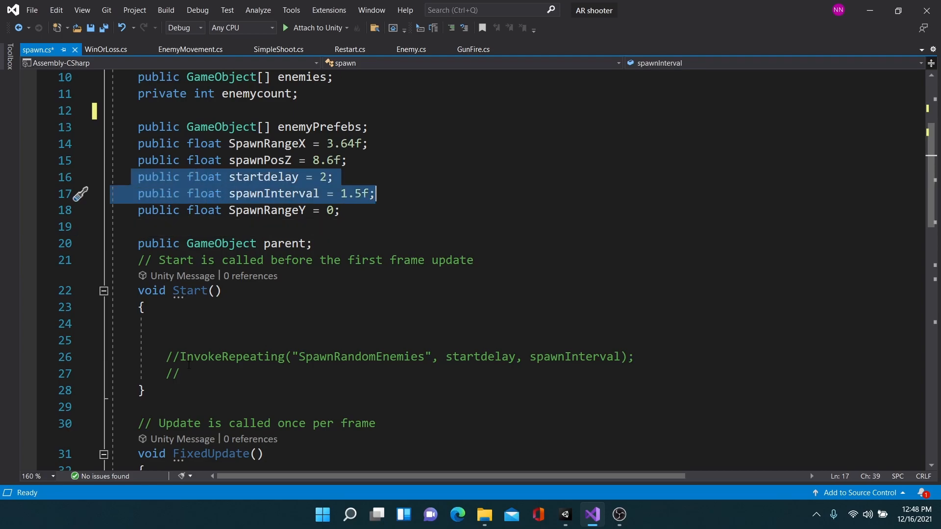
pyautogui.moveTo(180, 357); pyautogui.dragTo(645, 361)
pyautogui.click(645, 361)
pyautogui.moveTo(181, 356); pyautogui.dragTo(627, 359)
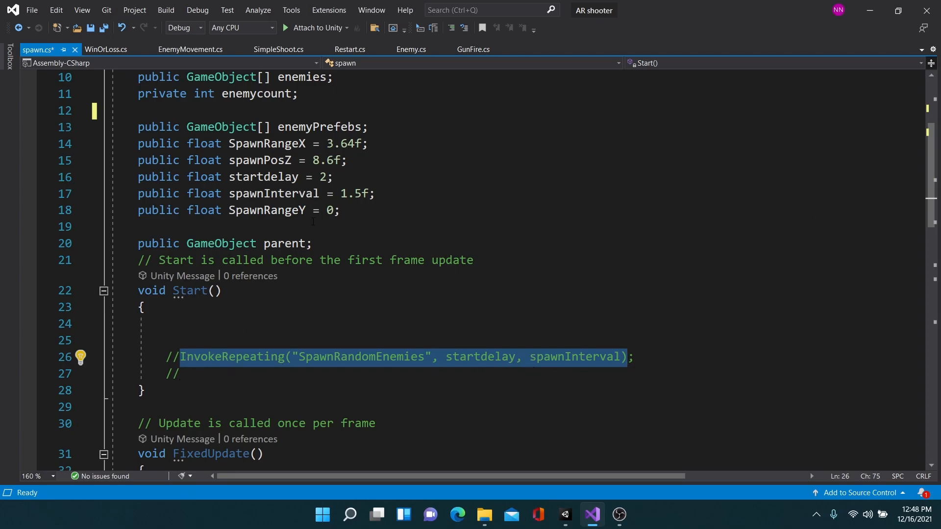
pyautogui.moveTo(131, 177); pyautogui.dragTo(429, 194)
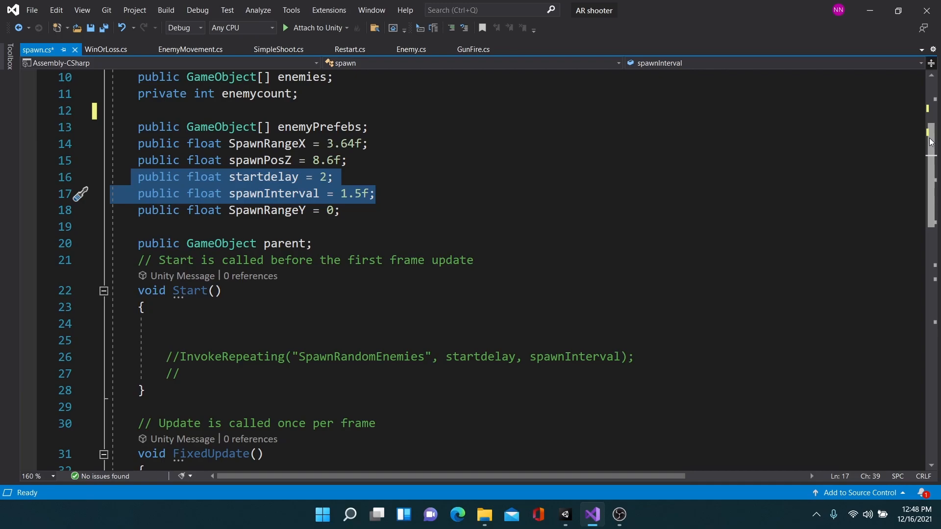
# Review how FixedUpdate in the spawn script finds objects tagged "enemy", sets enemycount and checks it against 0.
pyautogui.moveTo(930, 143); pyautogui.dragTo(931, 232)
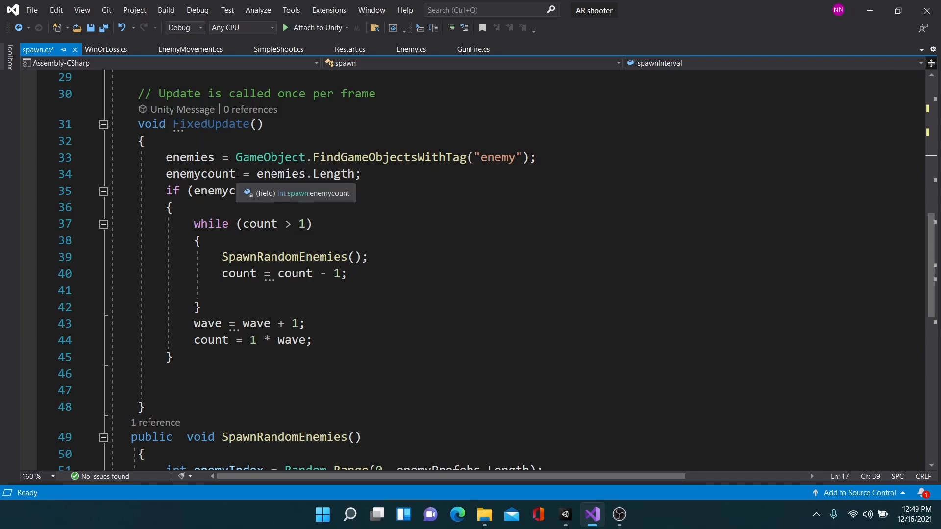
pyautogui.doubleClick(214, 158)
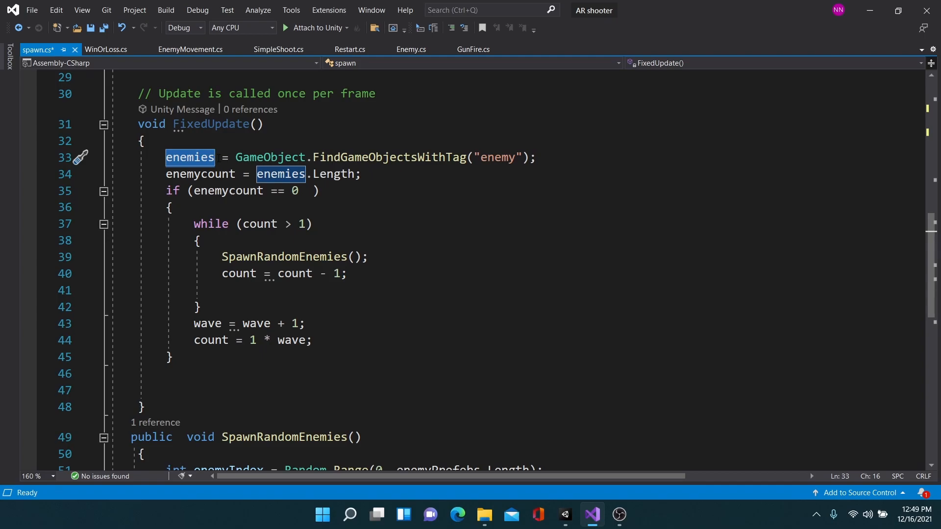
pyautogui.moveTo(236, 157); pyautogui.dragTo(539, 157)
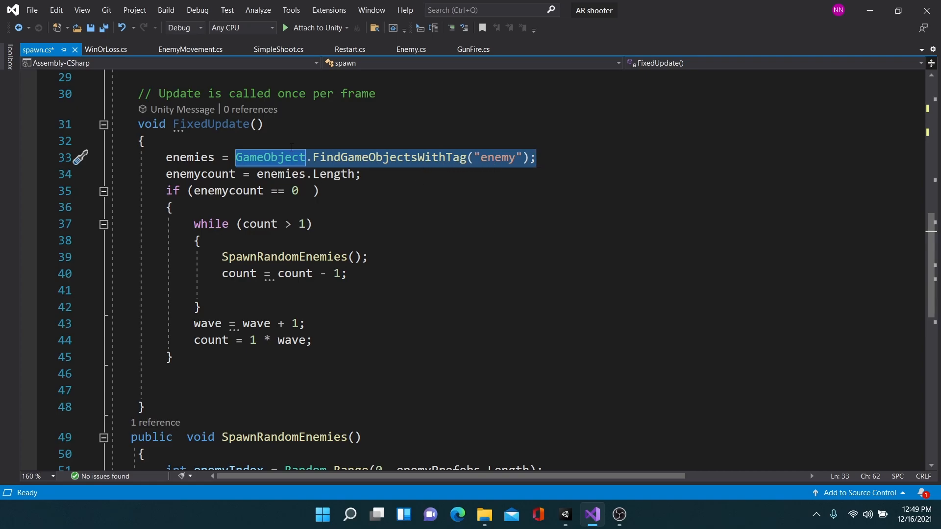
pyautogui.click(215, 157)
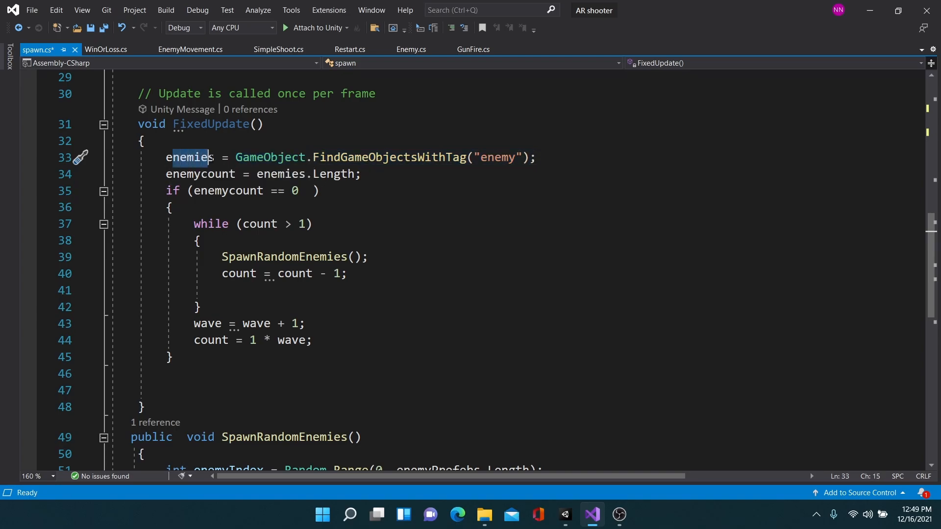
pyautogui.click(235, 174)
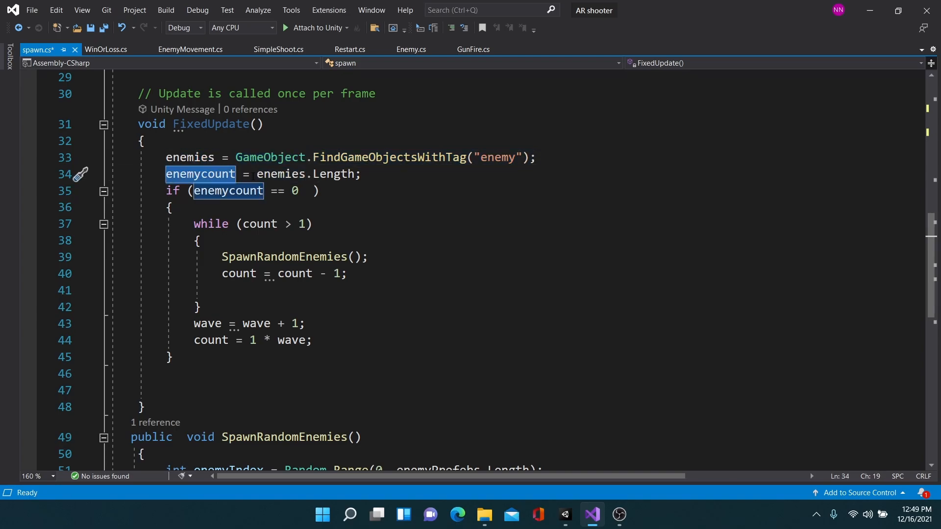
pyautogui.moveTo(255, 174); pyautogui.dragTo(360, 177)
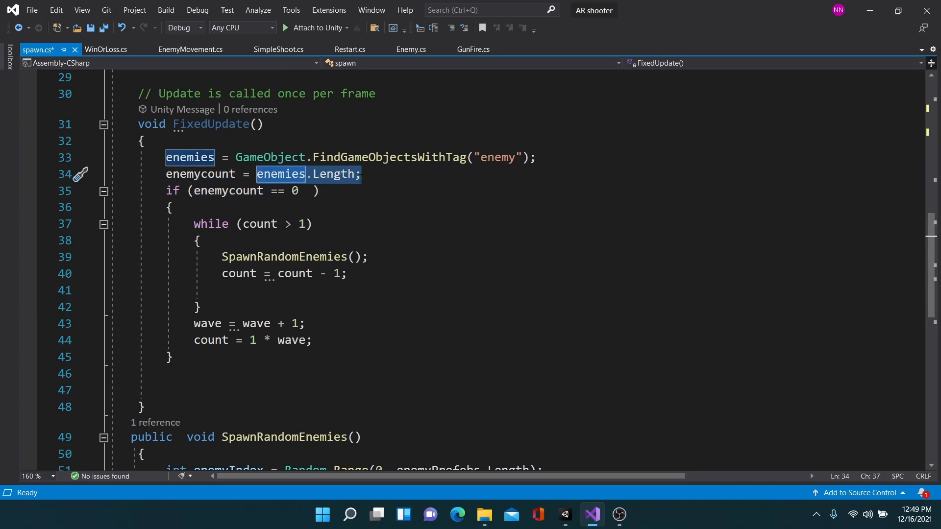
pyautogui.click(195, 191)
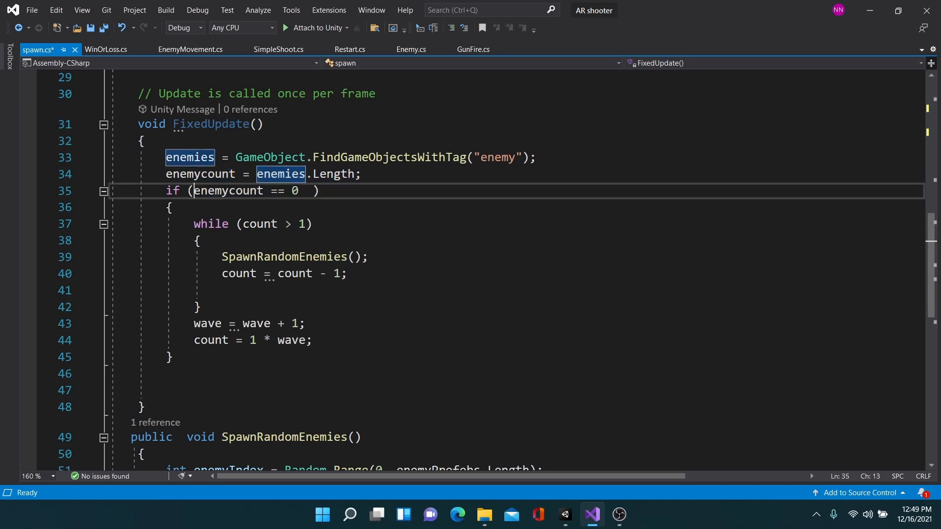
pyautogui.moveTo(195, 191); pyautogui.dragTo(269, 191)
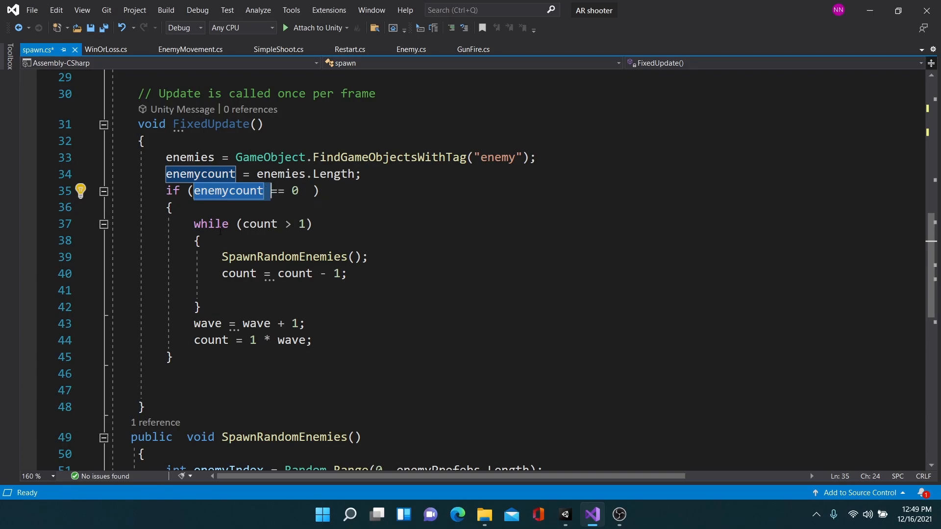
# Review the while loop and wave increment in FixedUpdate, and the enemyIndex line in SpawnRandomEnemies.
pyautogui.doubleClick(205, 224)
pyautogui.hotkey('shift', 'Up')
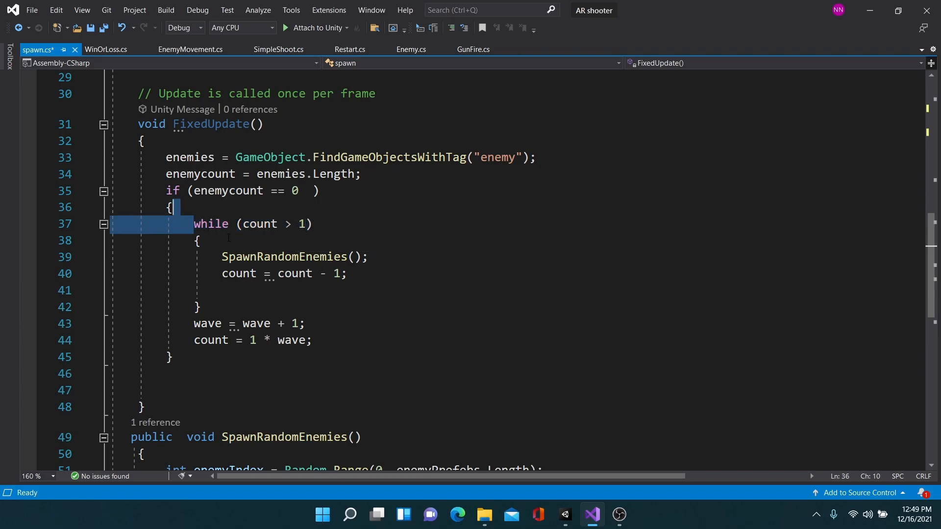
pyautogui.click(261, 307)
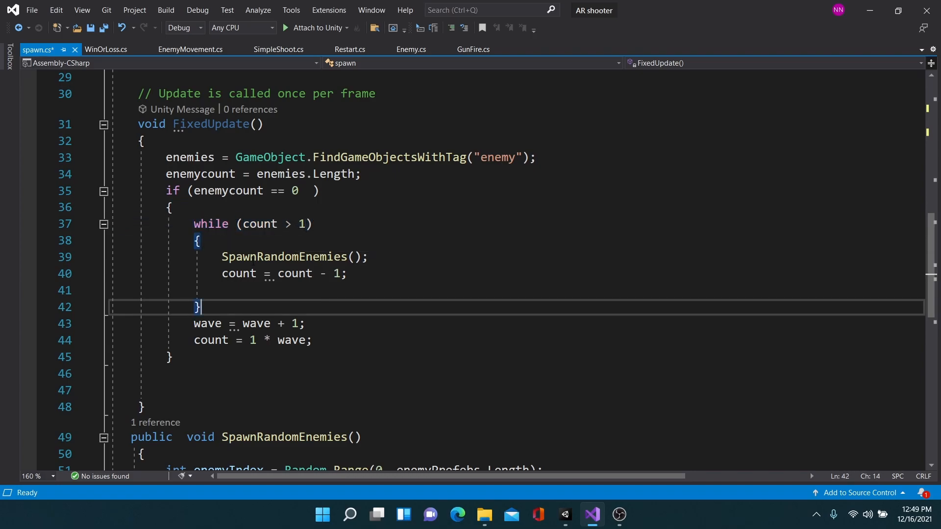
pyautogui.doubleClick(257, 224)
pyautogui.hotkey('ctrl', 'r')
pyautogui.hotkey('ctrl', 'r')
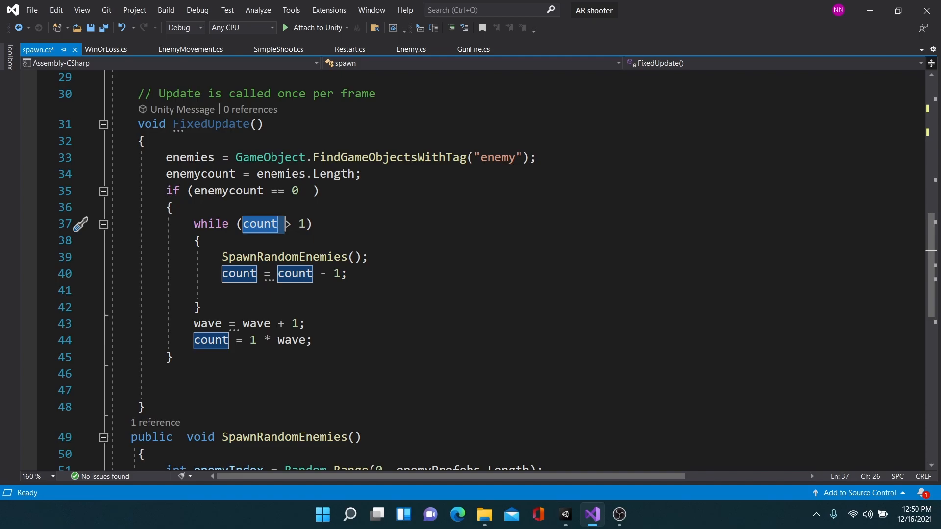
pyautogui.moveTo(191, 223); pyautogui.dragTo(304, 323)
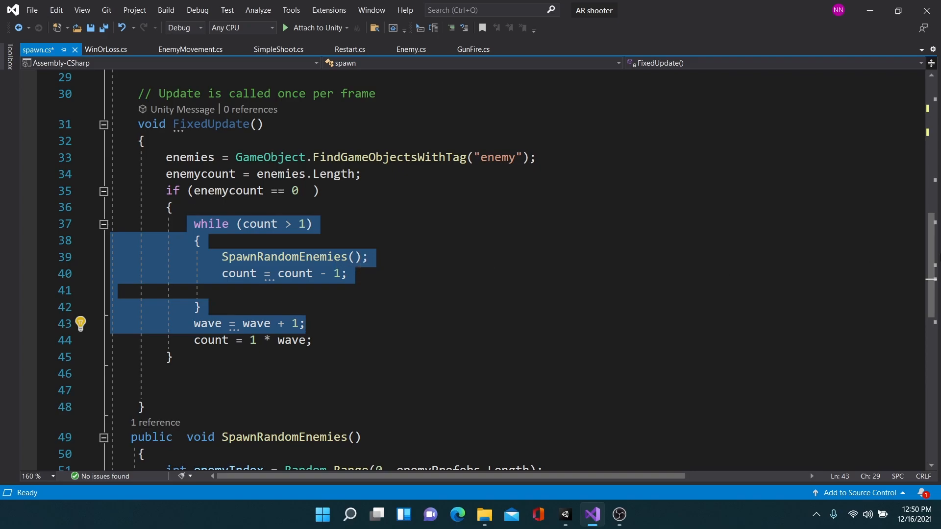
pyautogui.scroll(-4, 362, 257)
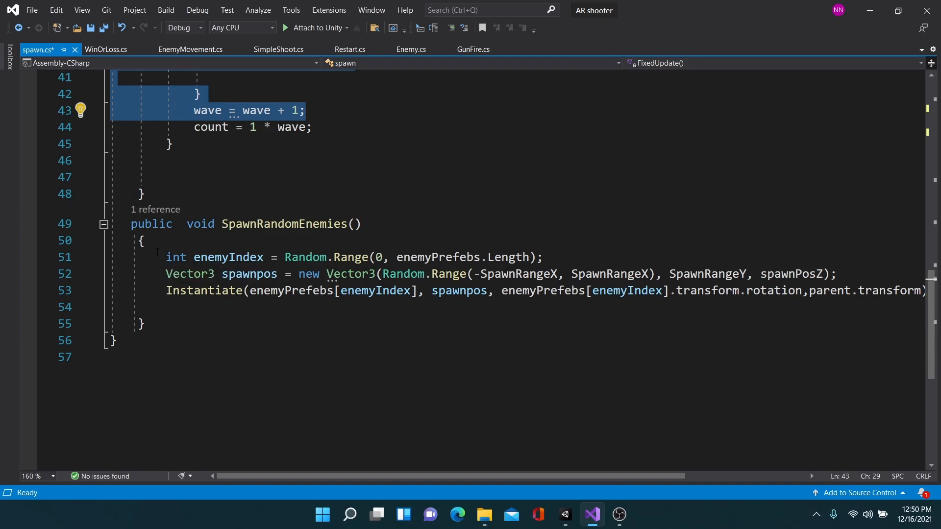
pyautogui.moveTo(159, 256); pyautogui.dragTo(569, 257)
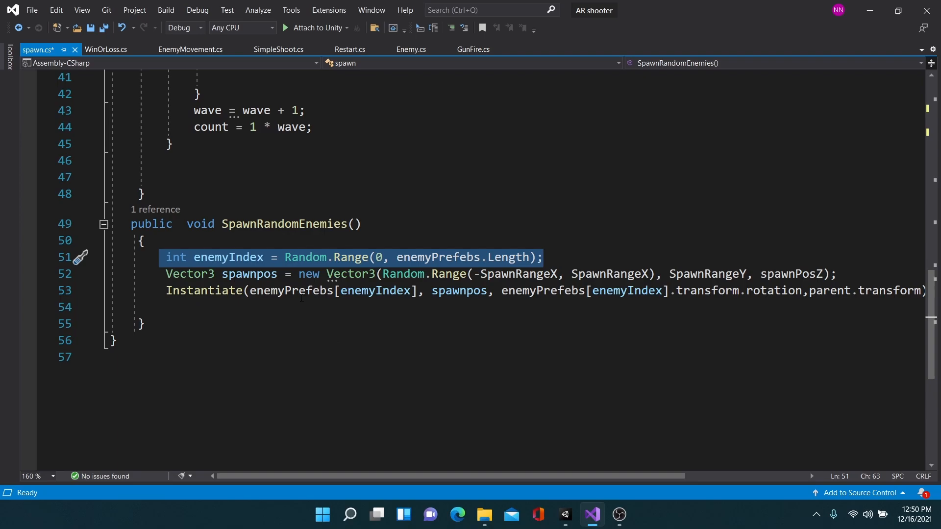
# Switch to Unity, select farmerGirl to view its components, and look over the walled game level.
pyautogui.click(566, 515)
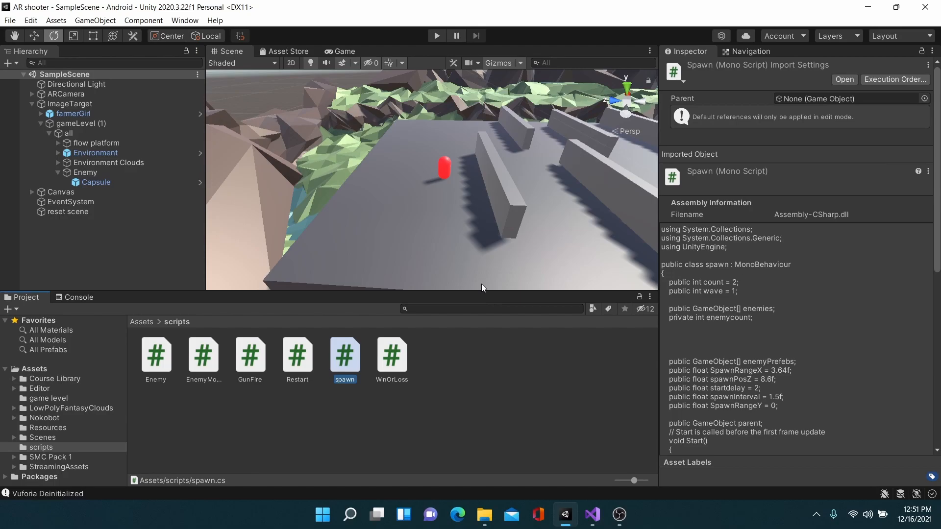
pyautogui.click(53, 114)
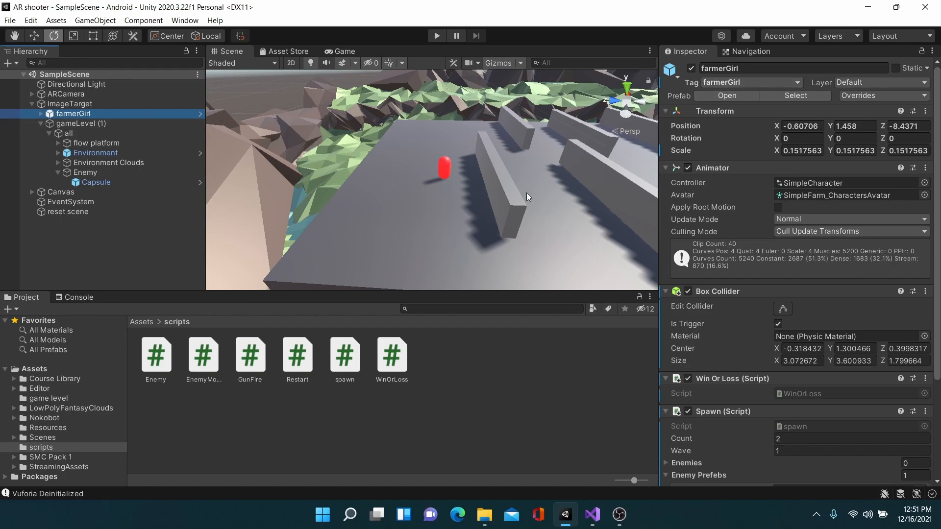
pyautogui.moveTo(535, 195); pyautogui.dragTo(704, 164, button='right')
pyautogui.moveTo(326, 251); pyautogui.dragTo(399, 213, button='right')
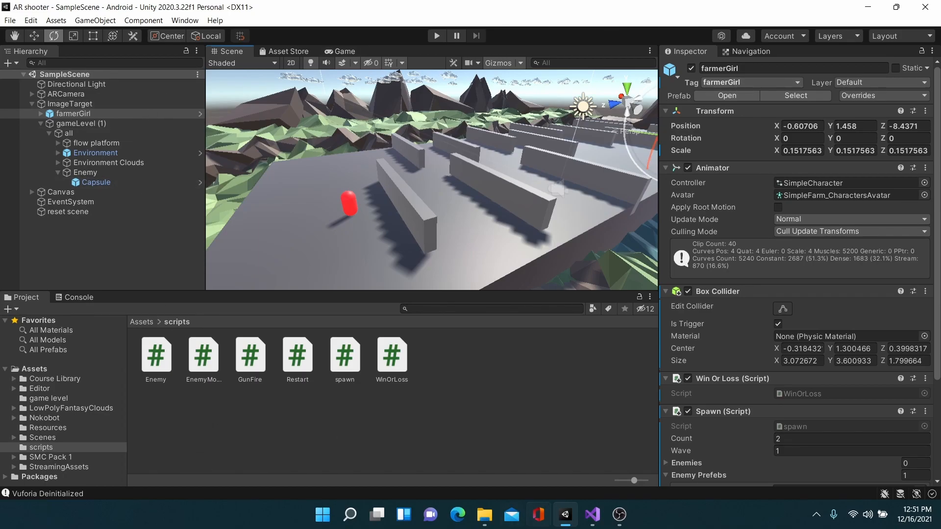
# Return to Visual Studio and review the line in EnemyMovement's Start that assigns the farmerGirl transform as target.
pyautogui.click(592, 514)
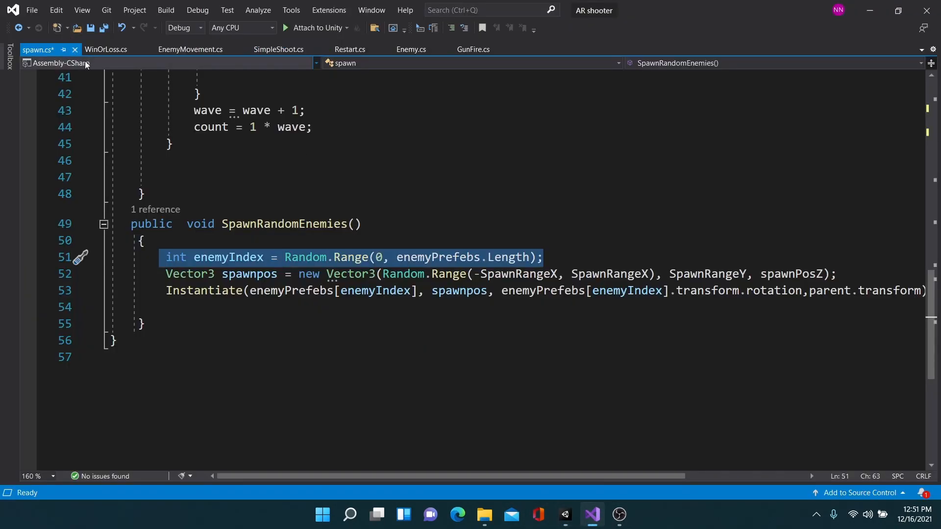
pyautogui.click(167, 50)
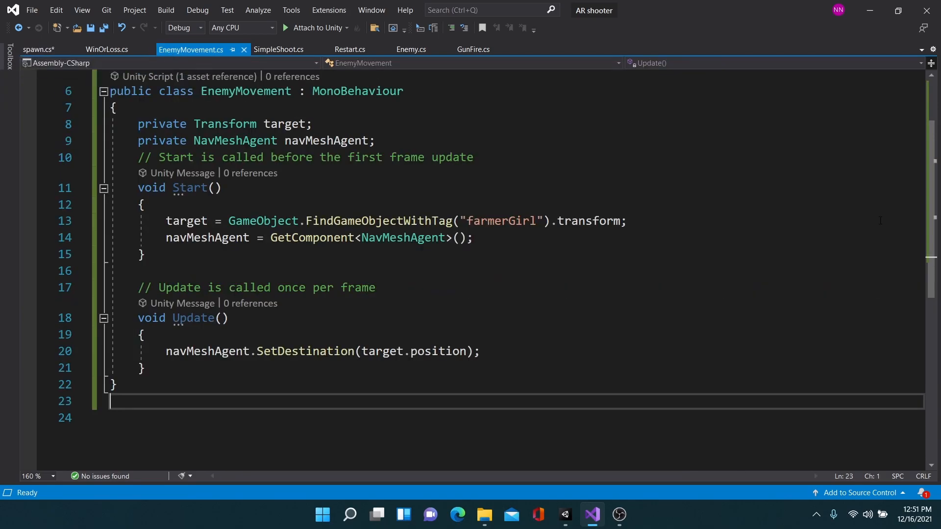
pyautogui.scroll(1, 931, 194)
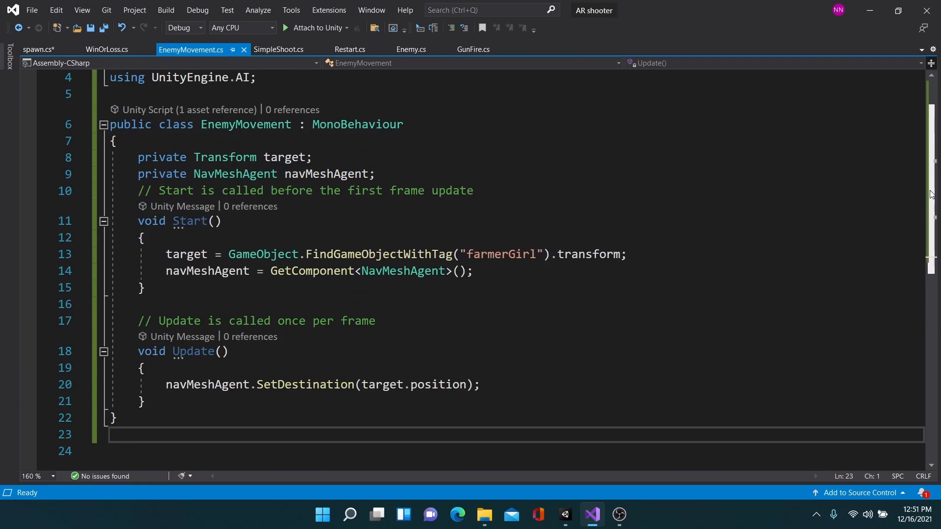
pyautogui.scroll(1, 930, 194)
pyautogui.scroll(-2, 933, 192)
pyautogui.scroll(1, 935, 189)
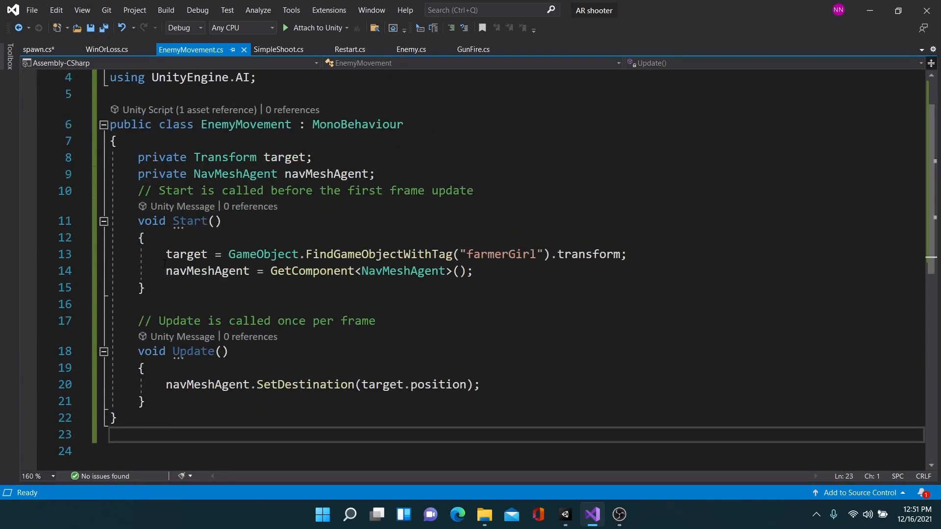
pyautogui.moveTo(166, 255); pyautogui.dragTo(544, 256)
pyautogui.moveTo(544, 255); pyautogui.dragTo(627, 255)
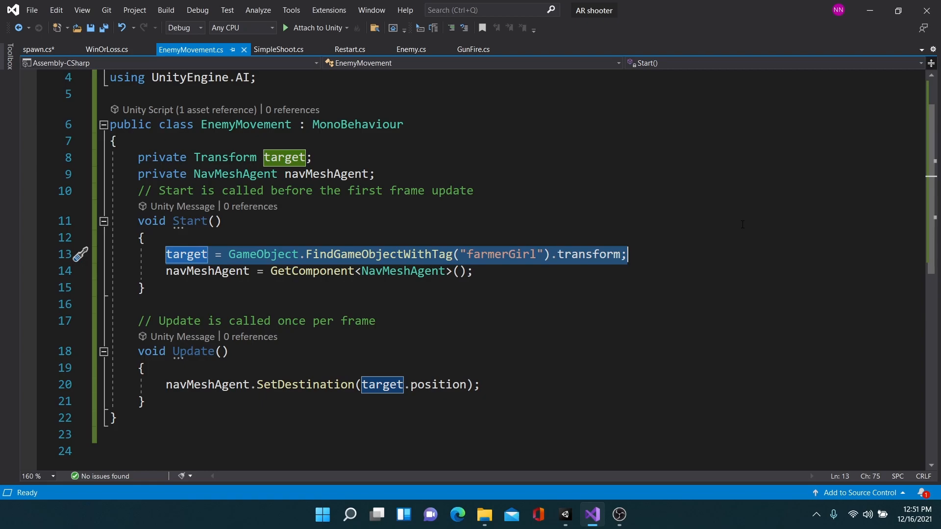
pyautogui.moveTo(161, 252); pyautogui.dragTo(629, 255)
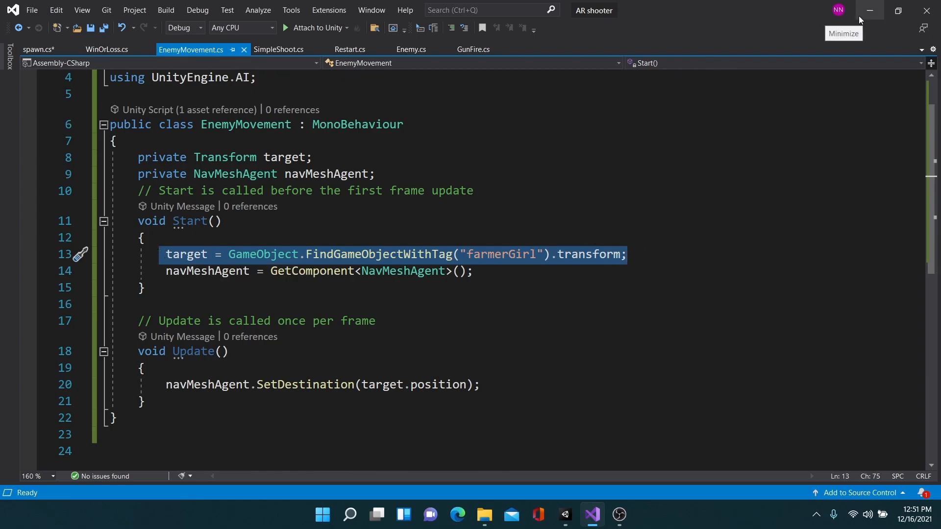
# Comment out the "you loss" and "you win the level" print statements in WinOrLoss.cs and save the script.
pyautogui.click(37, 49)
pyautogui.click(111, 48)
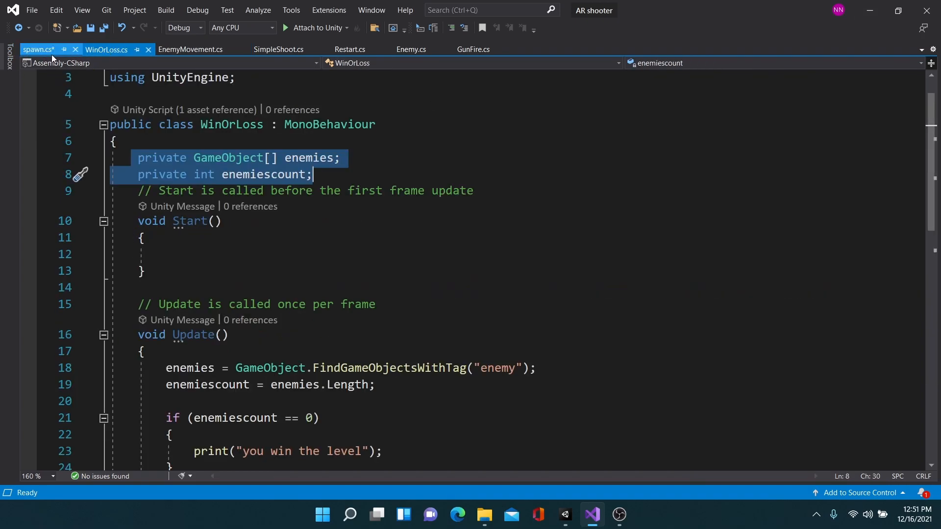
pyautogui.moveTo(936, 134); pyautogui.dragTo(936, 204)
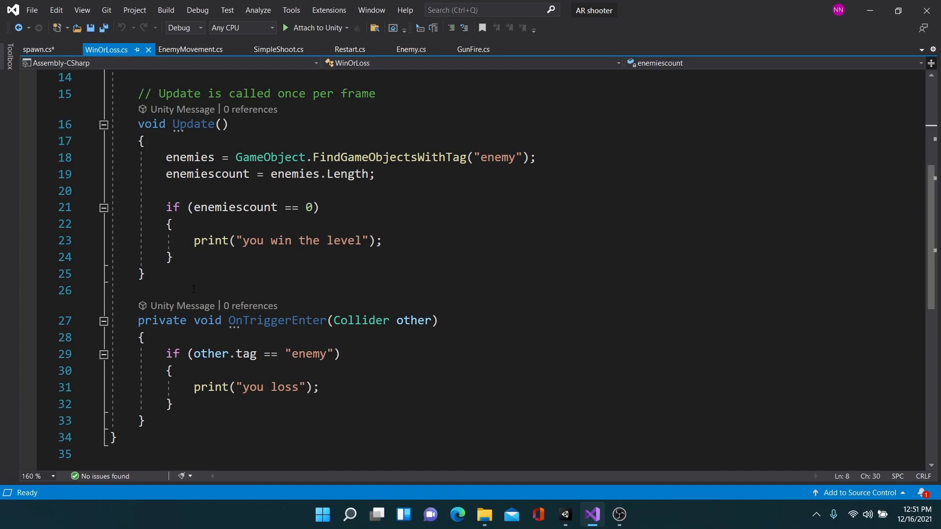
pyautogui.moveTo(344, 396); pyautogui.dragTo(194, 390)
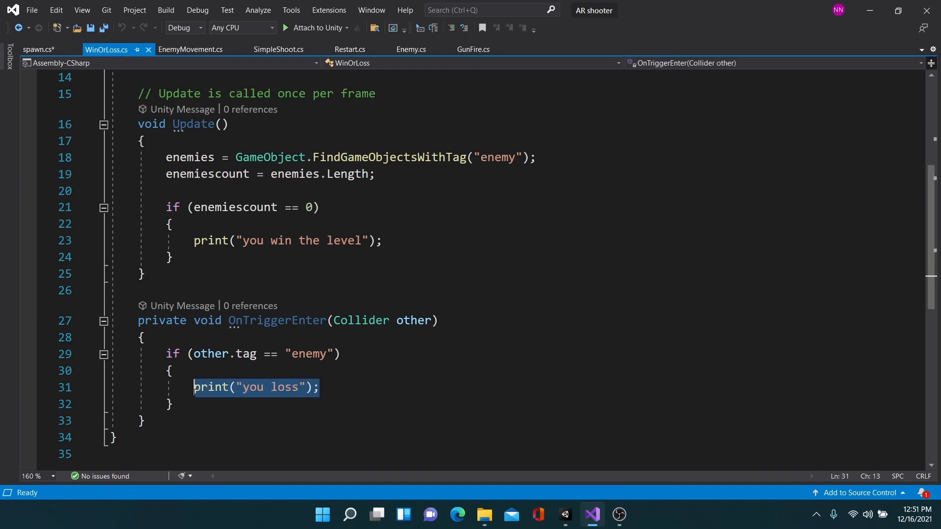
pyautogui.click(195, 389)
pyautogui.write('//')
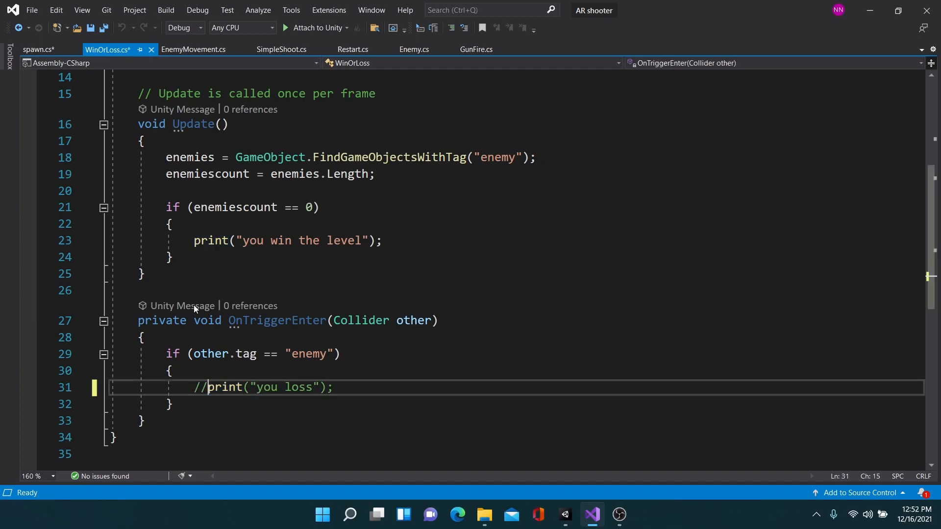
pyautogui.click(191, 247)
pyautogui.write('//')
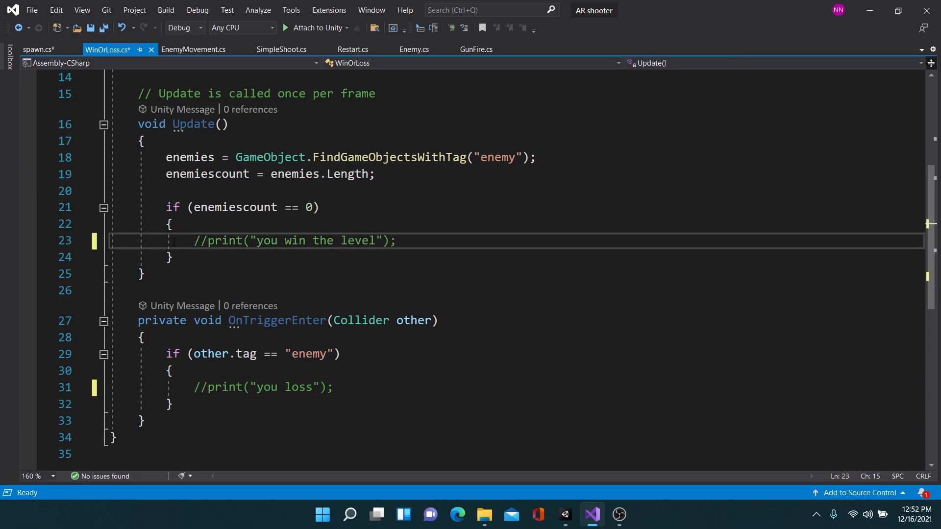
pyautogui.click(91, 28)
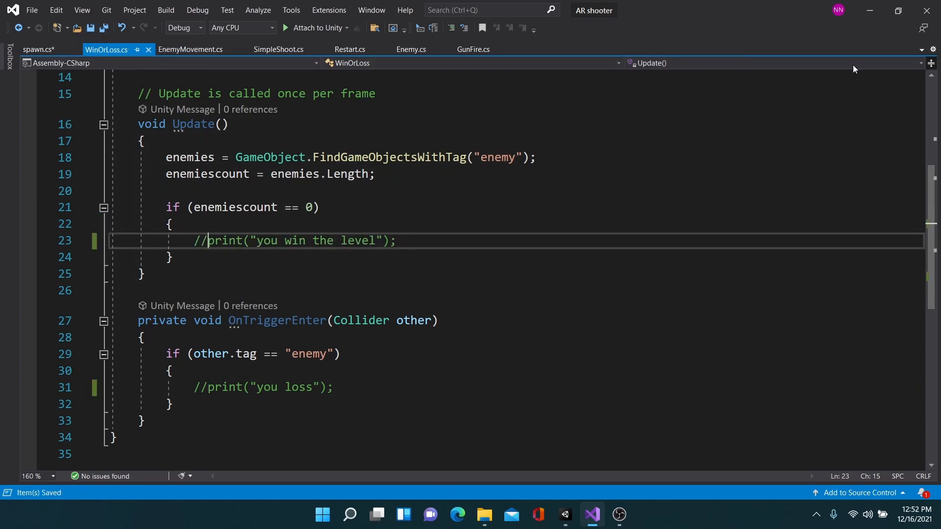
# Switch to Unity and inspect the enemy Capsule's collider, Nav Mesh Agent and script components, with the root Assets folder open.
pyautogui.click(863, 9)
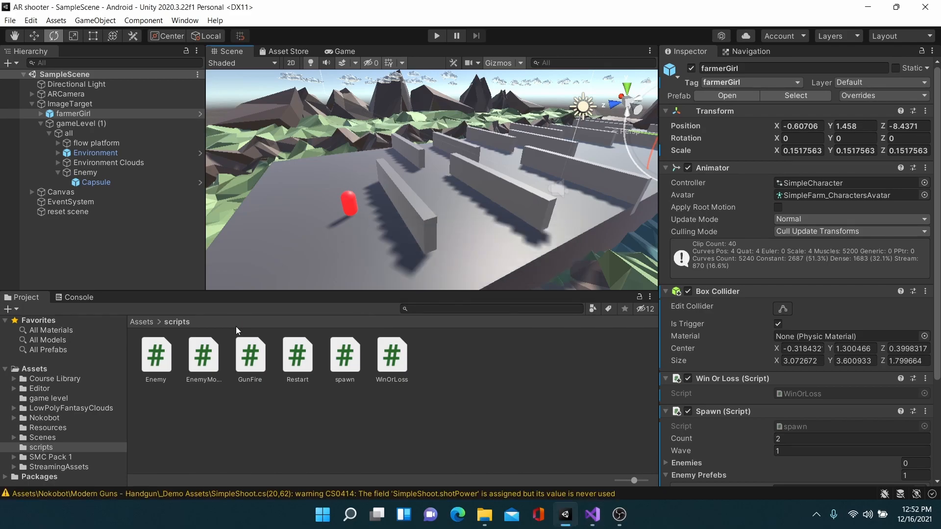
pyautogui.click(101, 182)
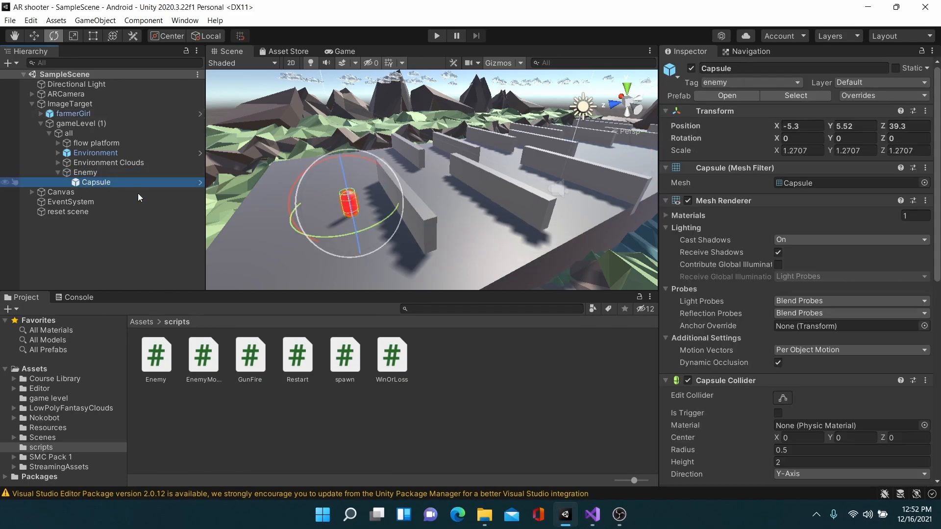
pyautogui.click(147, 322)
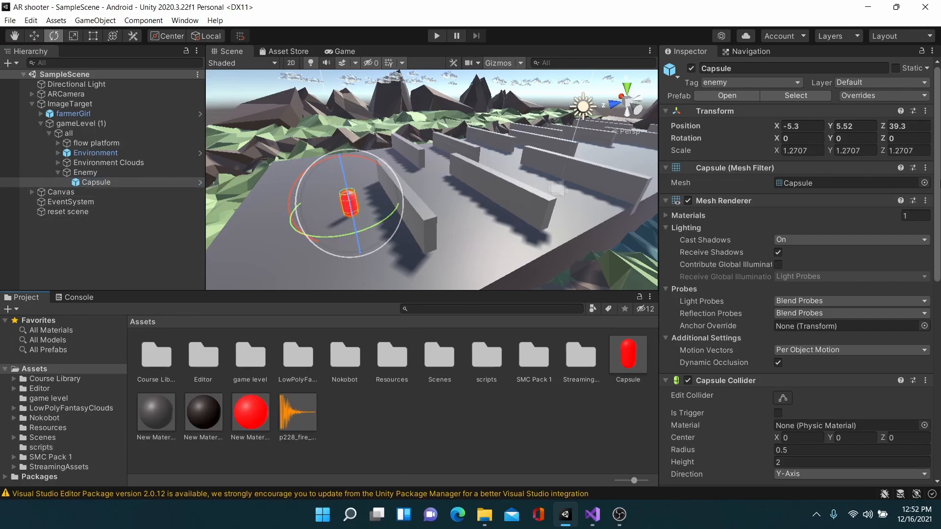
pyautogui.scroll(-10, 761, 331)
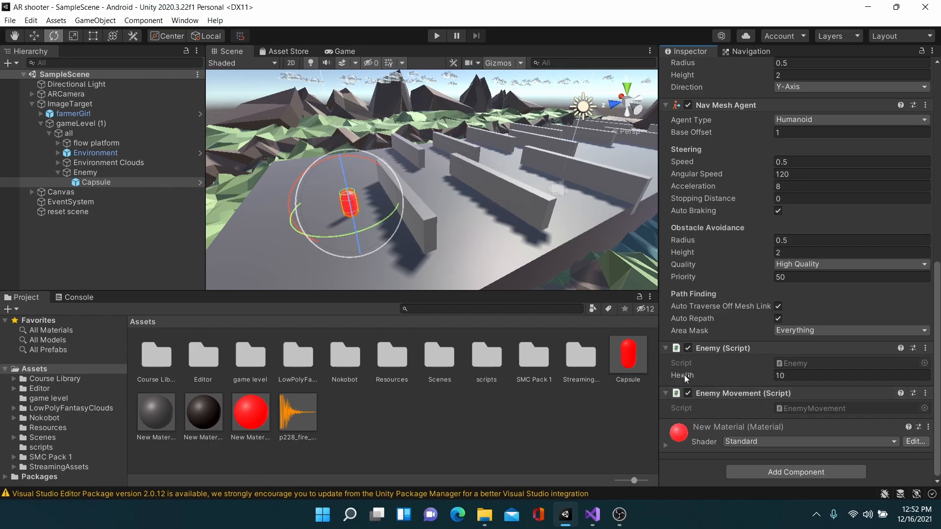
pyautogui.scroll(3, 799, 269)
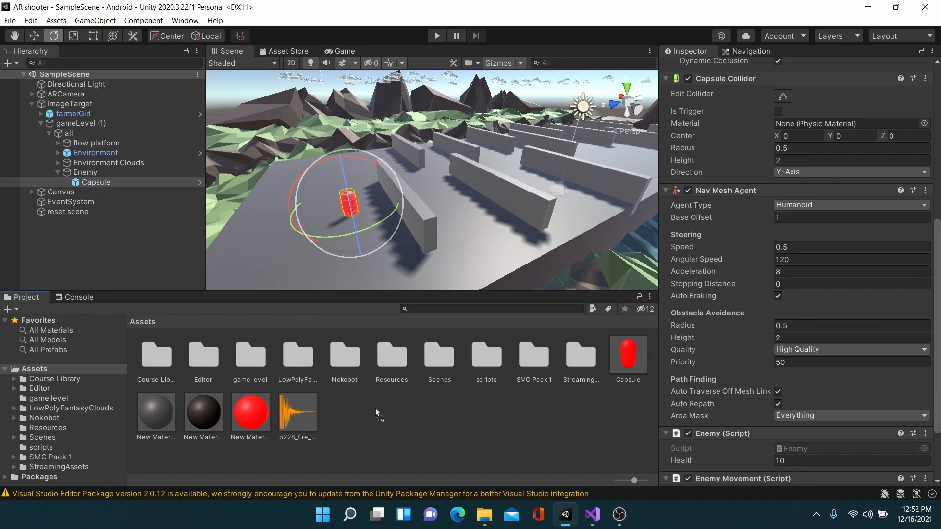
# Create a new original prefab from the Enemy Capsule in the root Assets folder and select the existing Capsule prefab for comparison.
pyautogui.moveTo(375, 407); pyautogui.dragTo(375, 407)
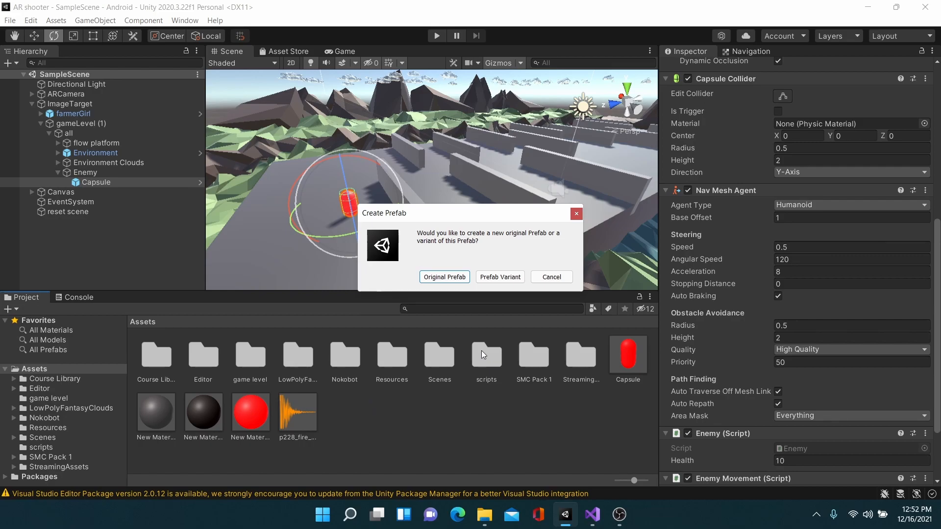
pyautogui.click(440, 276)
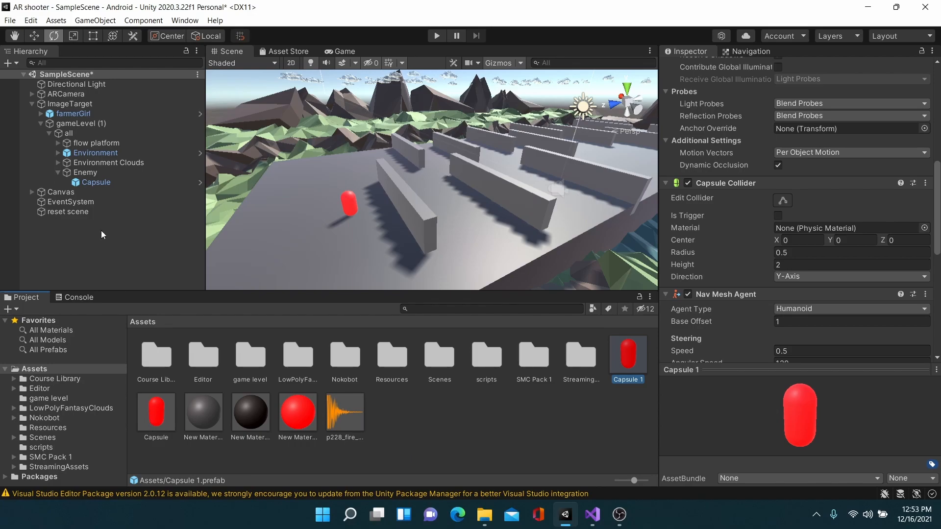
pyautogui.click(99, 183)
pyautogui.click(157, 427)
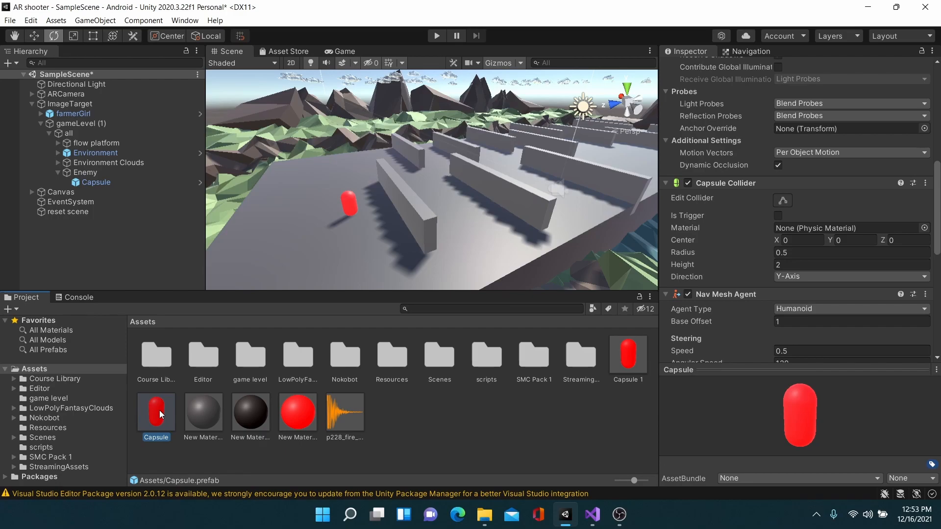
# Replace the capsule under Enemy with a fresh instance of the Capsule prefab and review its components.
pyautogui.click(110, 184)
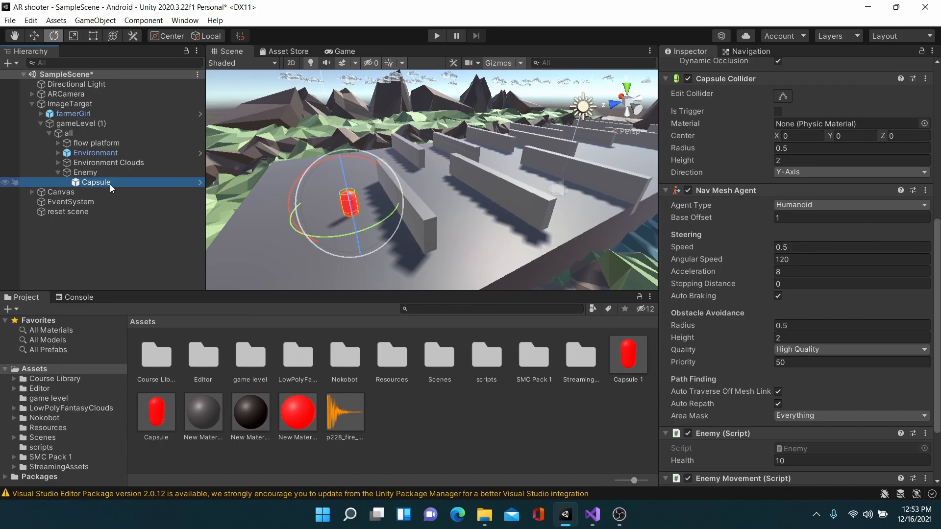
pyautogui.press('Delete')
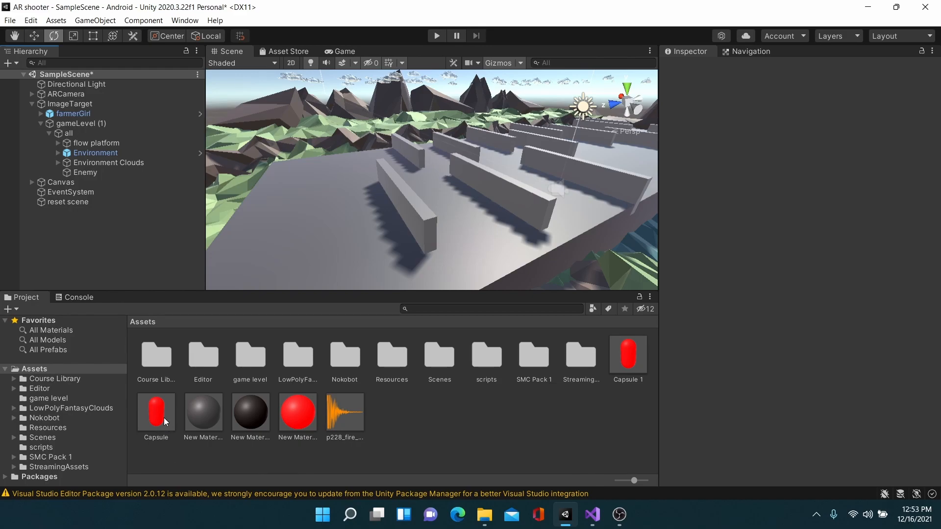
pyautogui.moveTo(164, 422); pyautogui.dragTo(98, 172)
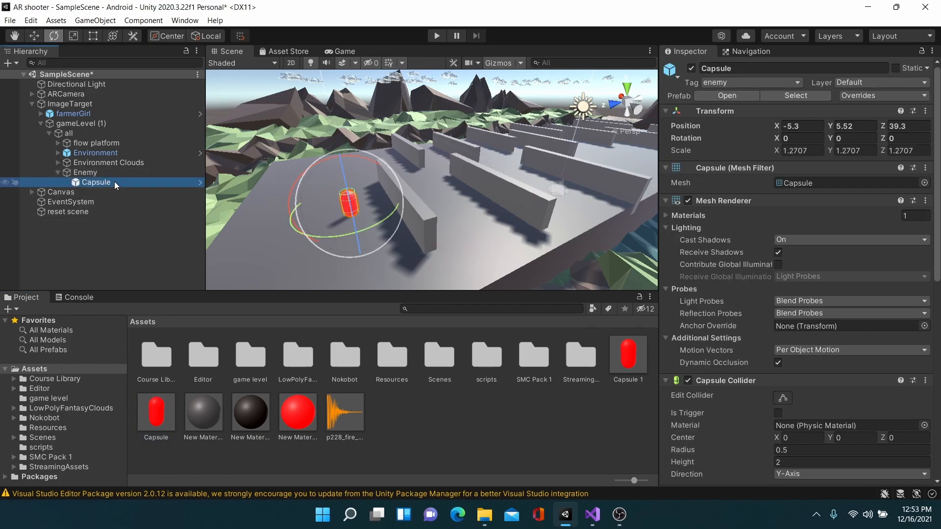
pyautogui.moveTo(936, 206); pyautogui.dragTo(937, 402)
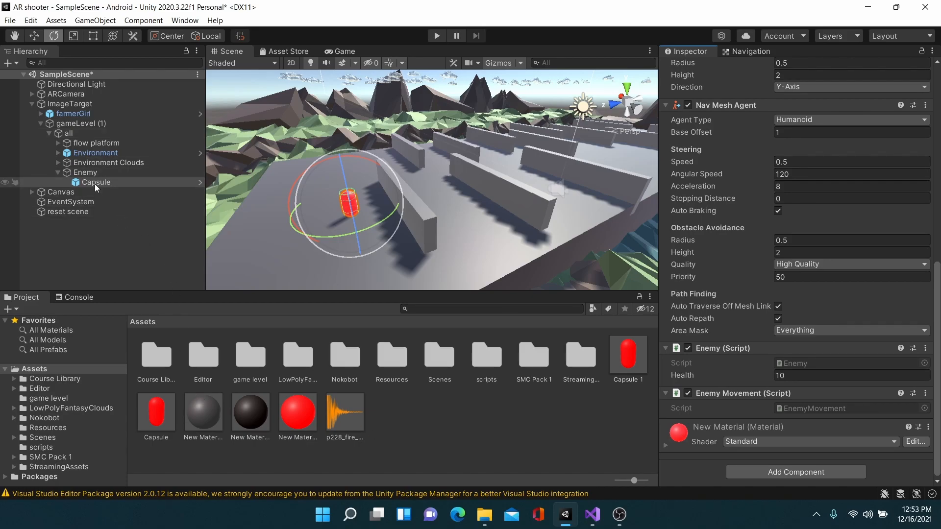
# Assign the Capsule prefab to Element 0 of the Enemy Prefebs list in farmerGirl's Spawn script.
pyautogui.click(97, 114)
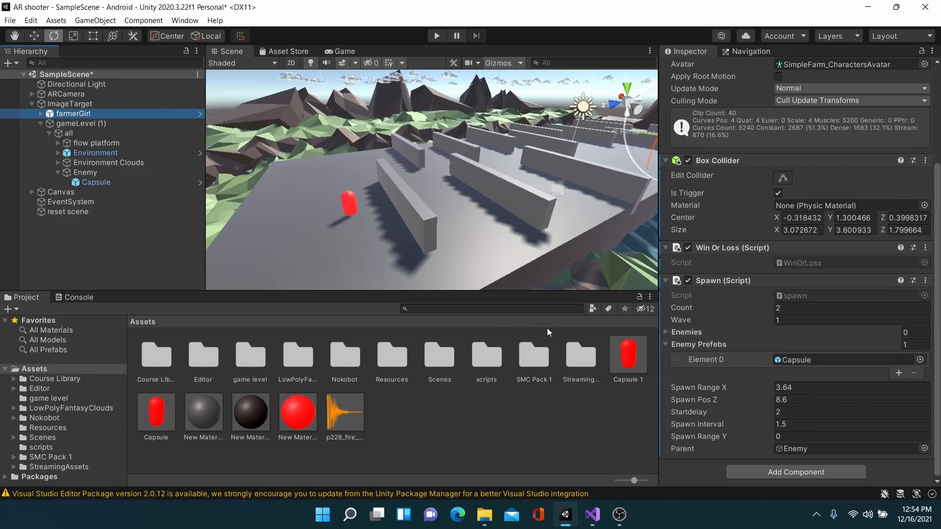
pyautogui.moveTo(161, 413); pyautogui.dragTo(851, 361)
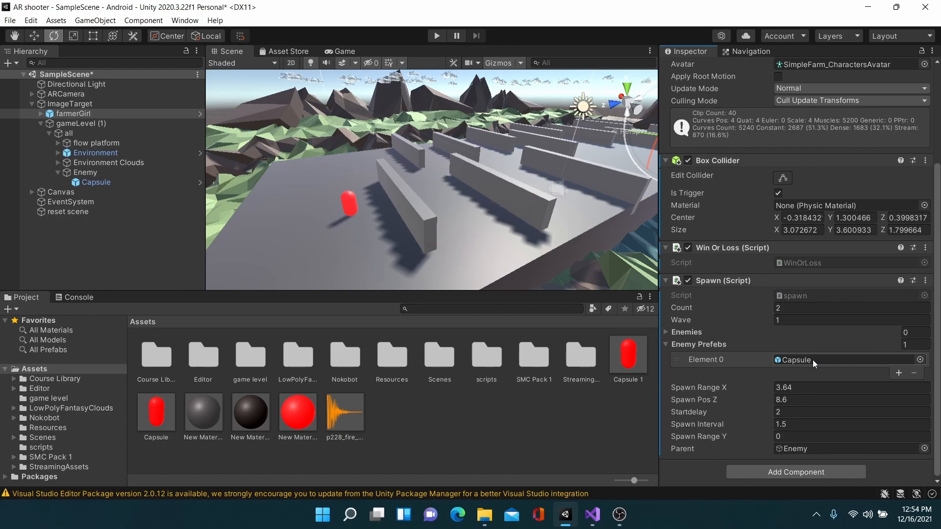
pyautogui.click(667, 346)
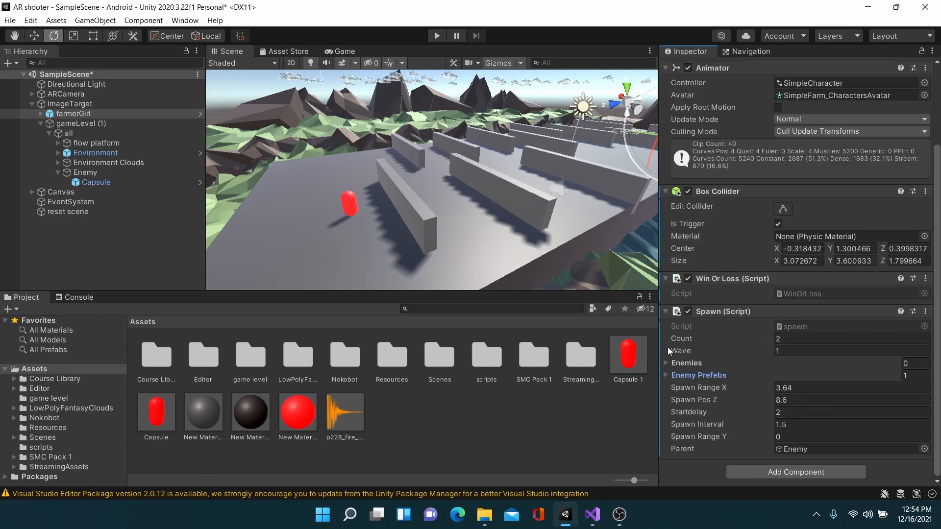
pyautogui.click(915, 375)
pyautogui.click(666, 375)
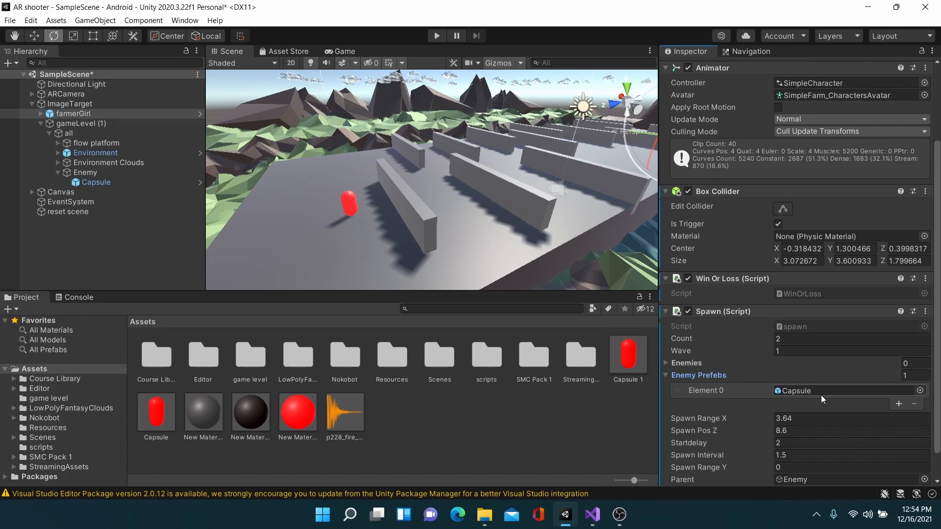
# Set the Enemy Prefebs array size to 2 and expand the Enemies and Enemy Prefebs lists to review the entries.
pyautogui.click(909, 375)
pyautogui.write('2')
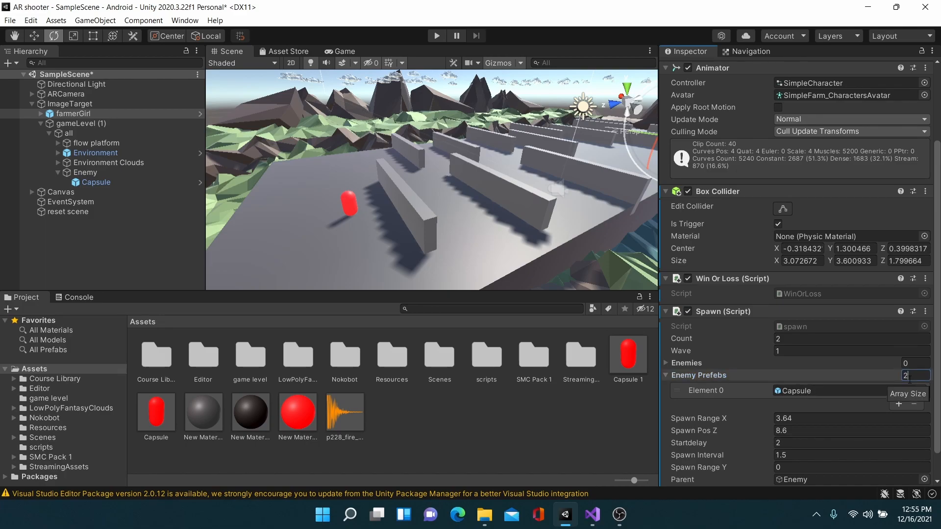
pyautogui.click(667, 376)
pyautogui.click(667, 363)
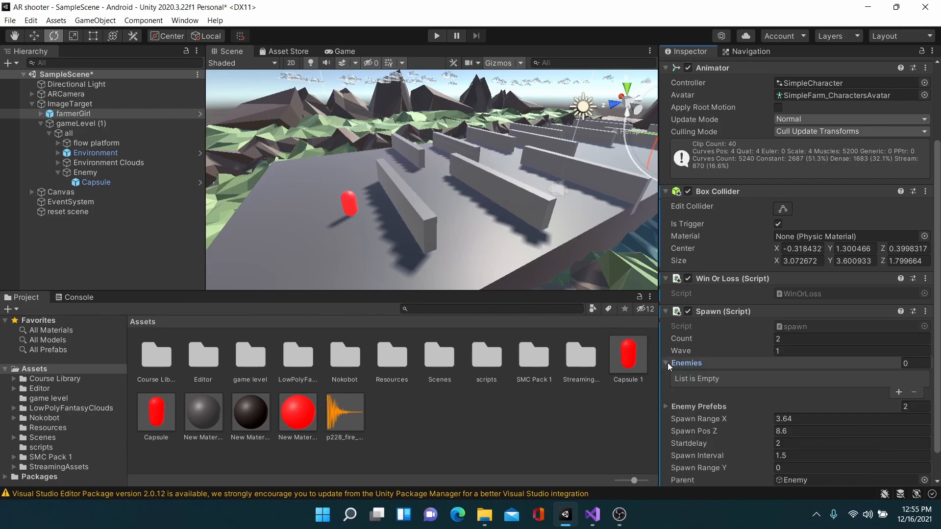
pyautogui.click(665, 406)
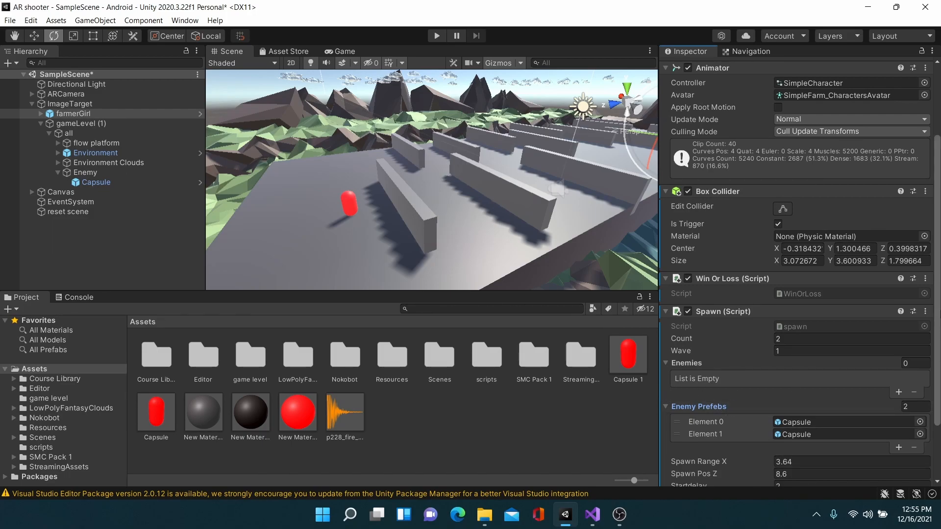
pyautogui.scroll(-3, 832, 386)
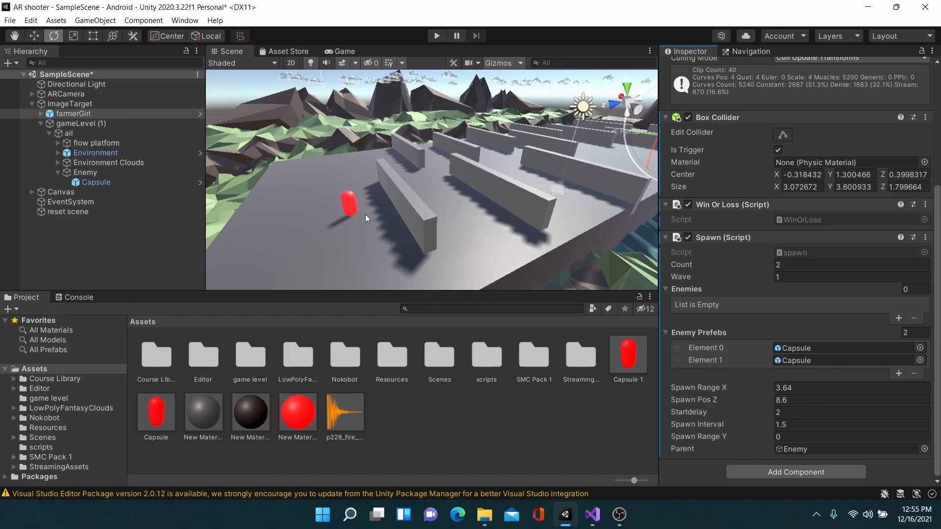
# Open New folder from the desktop and select the four cartoon monster face JPG images.
pyautogui.moveTo(350, 204); pyautogui.dragTo(314, 228, button='right')
pyautogui.click(484, 515)
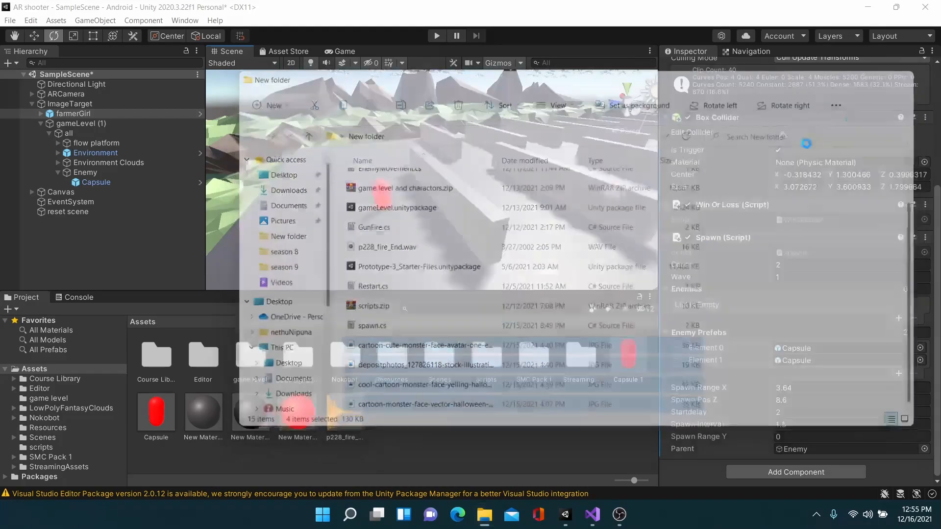
pyautogui.click(907, 77)
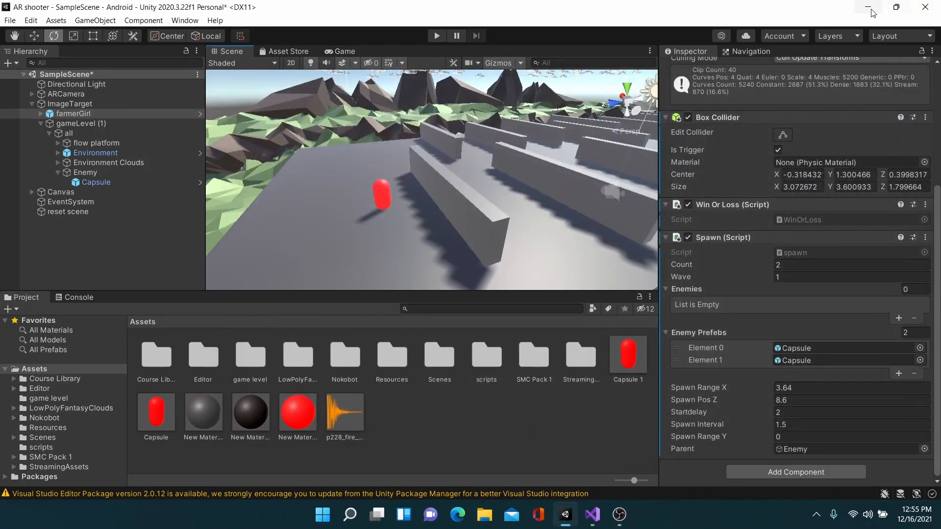
pyautogui.click(896, 7)
pyautogui.moveTo(395, 24); pyautogui.dragTo(398, 70)
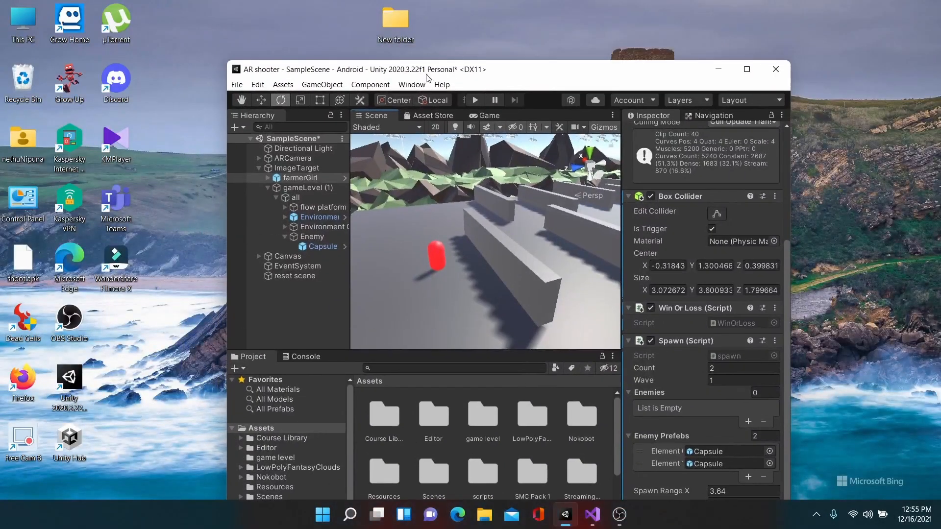
pyautogui.doubleClick(398, 22)
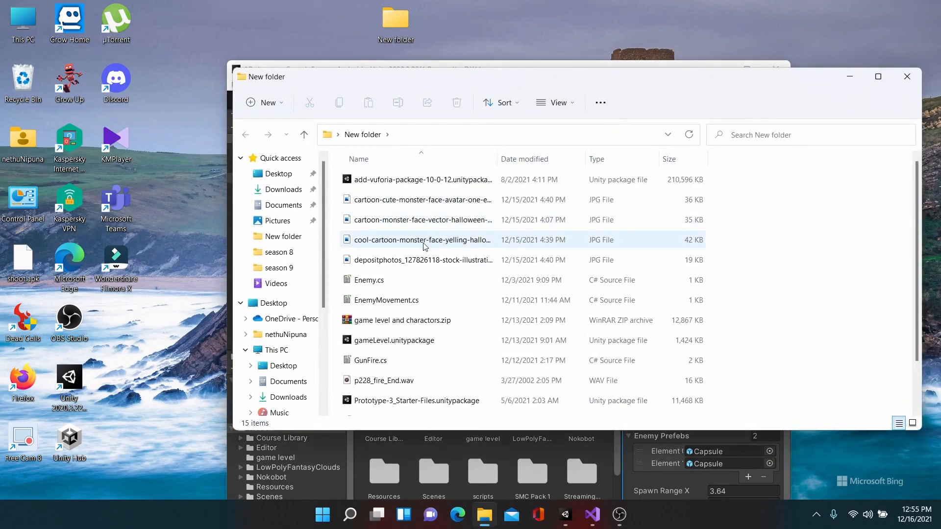
pyautogui.moveTo(337, 195); pyautogui.dragTo(387, 260)
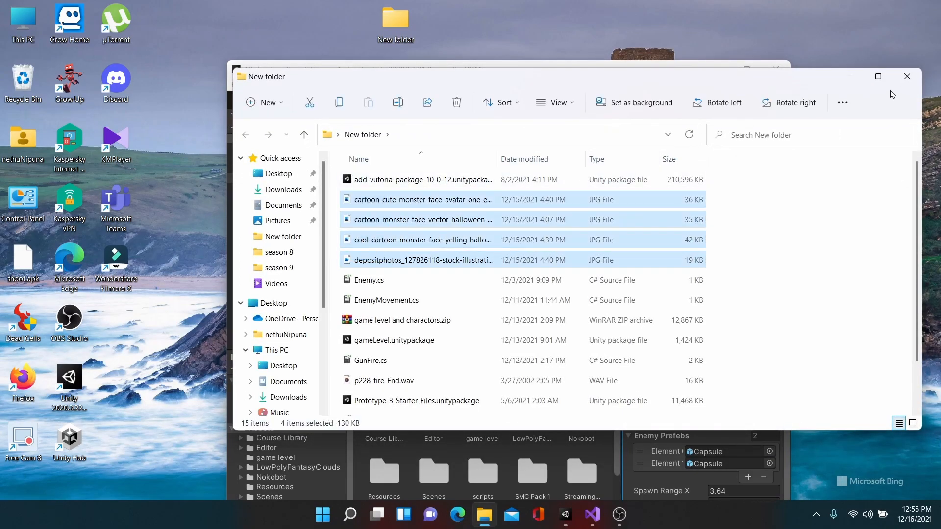
# Maximize Unity again, import the four selected monster face images into the root Assets folder, and close the File Explorer window.
pyautogui.click(232, 66)
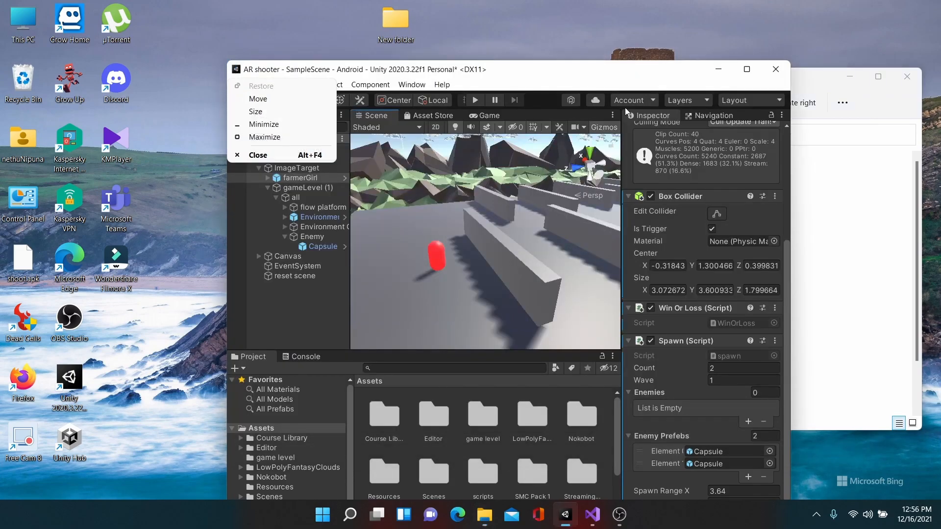
pyautogui.click(755, 72)
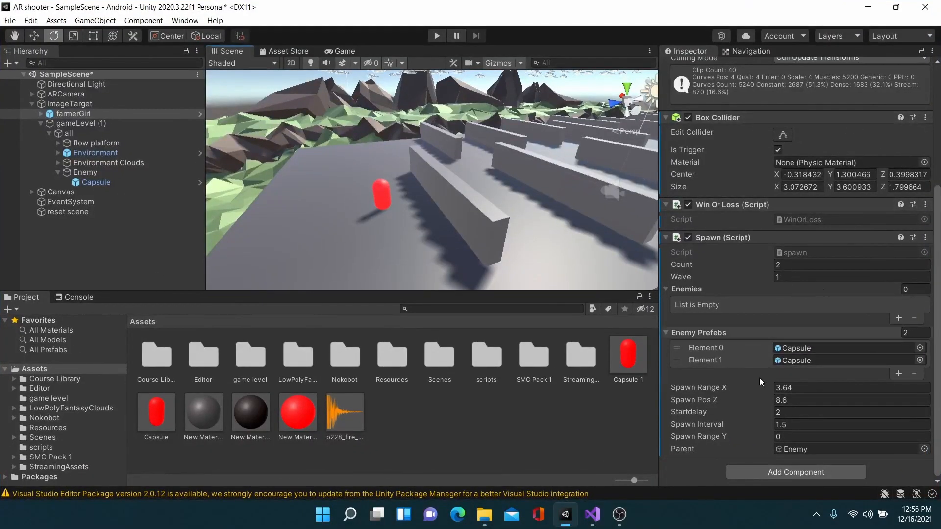
pyautogui.click(490, 523)
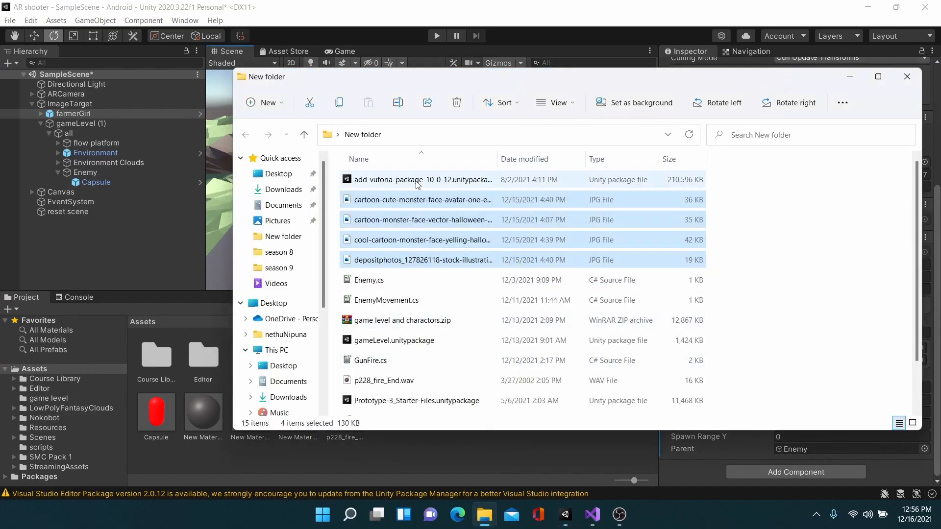
pyautogui.moveTo(407, 205); pyautogui.dragTo(481, 447)
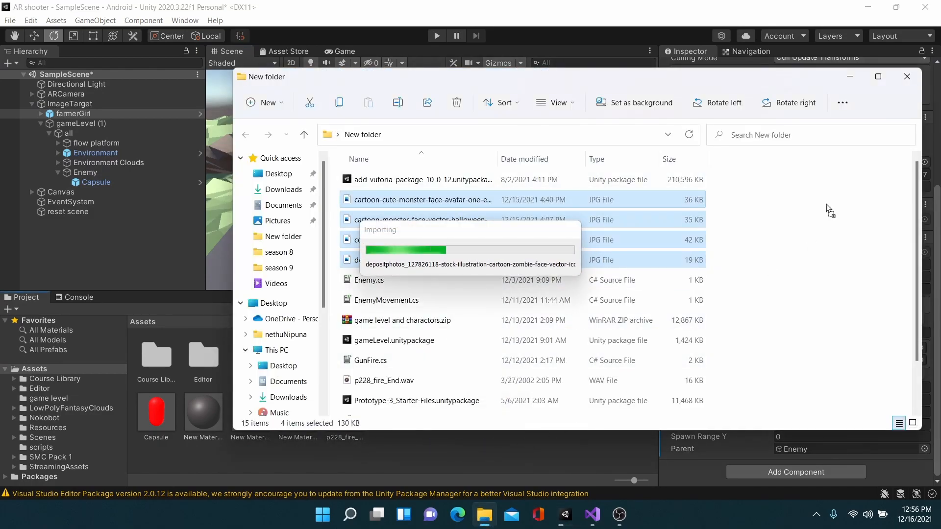
pyautogui.click(908, 76)
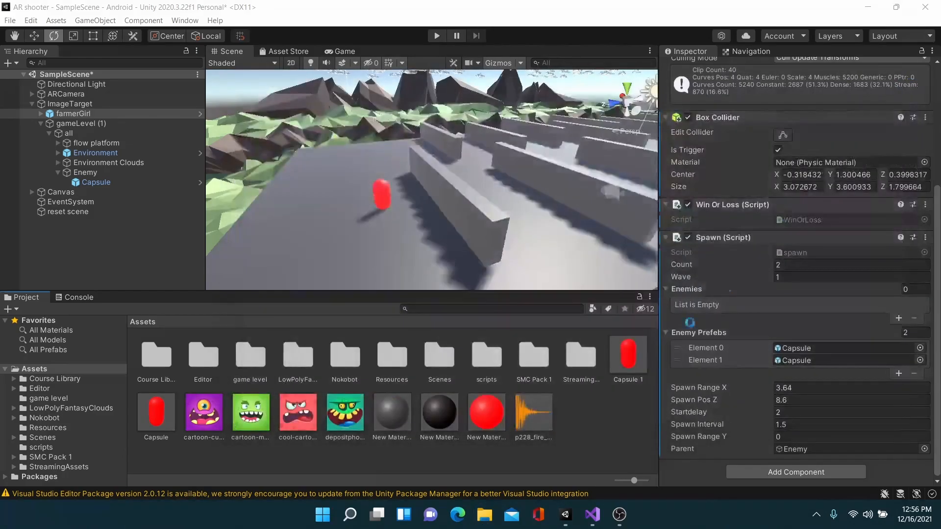
# Preview each of the four imported monster face textures in an enlarged preview area.
pyautogui.click(252, 424)
pyautogui.moveTo(740, 362); pyautogui.dragTo(737, 207)
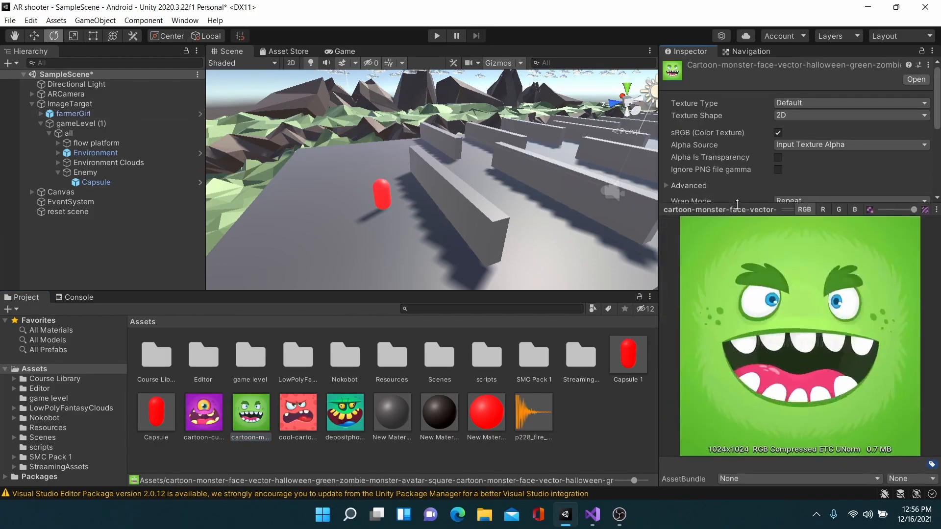
pyautogui.click(204, 422)
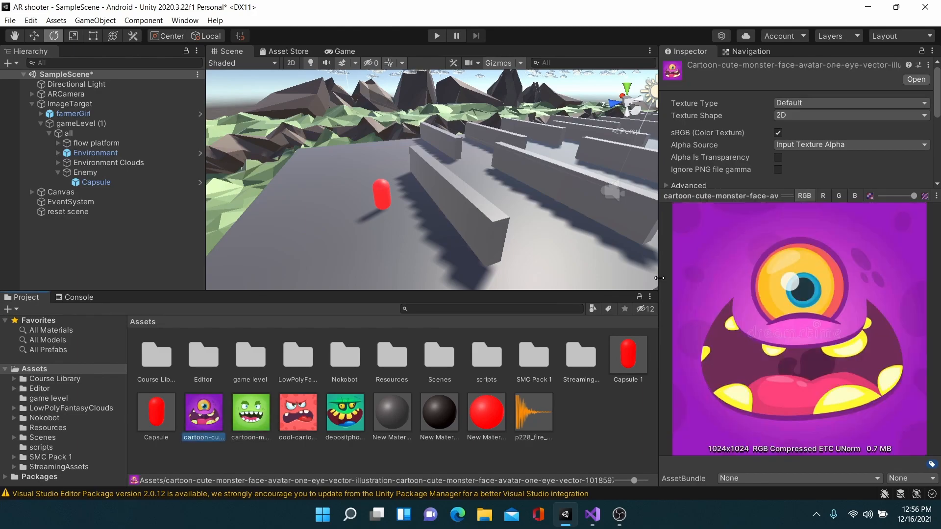
pyautogui.click(298, 411)
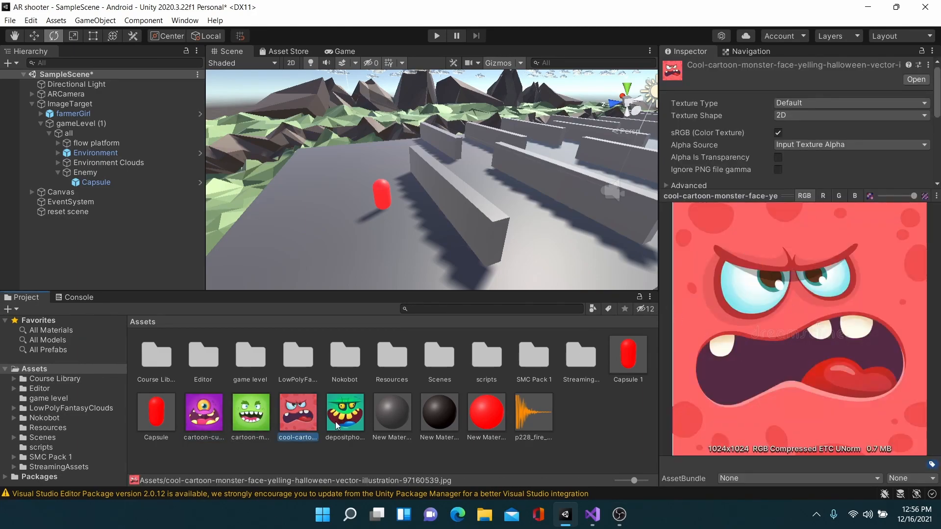
pyautogui.press('Right')
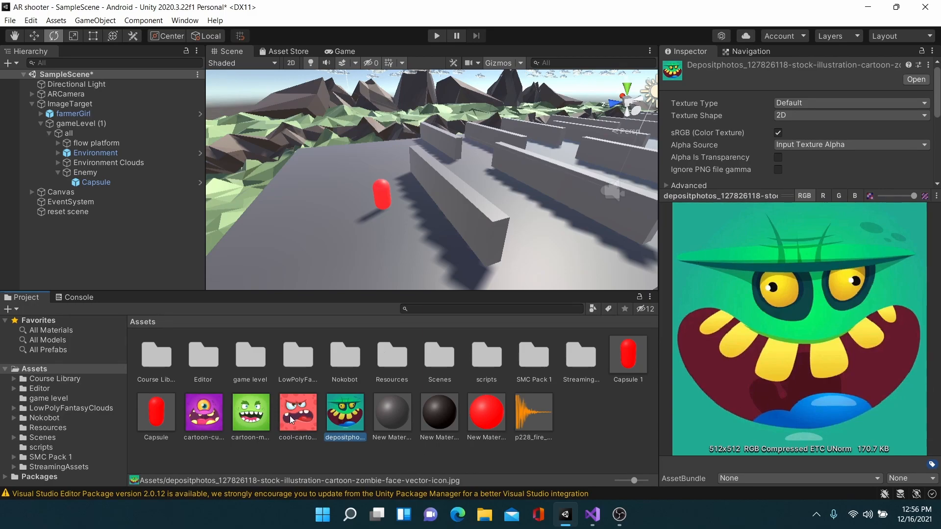
# Apply the red cool-cartoon-monster-face texture to the Capsule 1 prefab and check the textured capsule in its preview.
pyautogui.moveTo(290, 415); pyautogui.dragTo(629, 351)
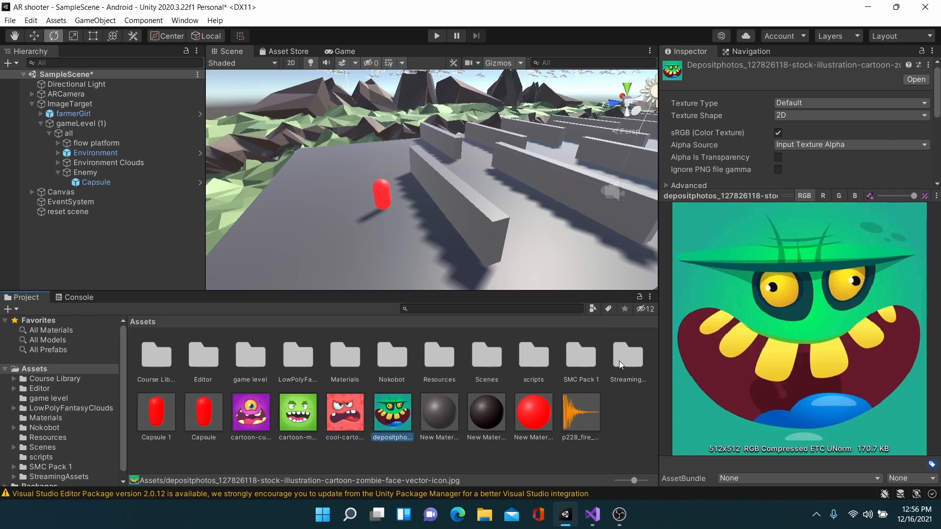
pyautogui.click(154, 414)
pyautogui.moveTo(821, 356); pyautogui.dragTo(441, 319)
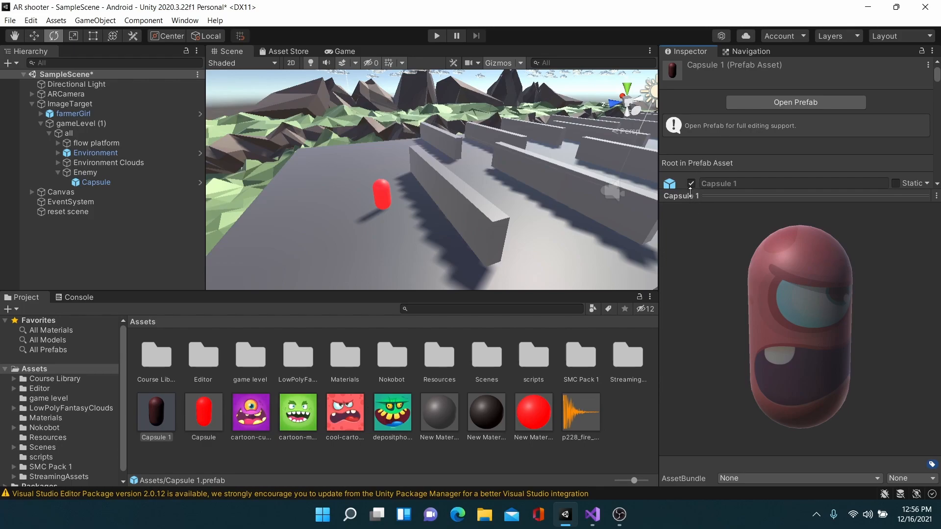
pyautogui.moveTo(690, 195); pyautogui.dragTo(692, 289)
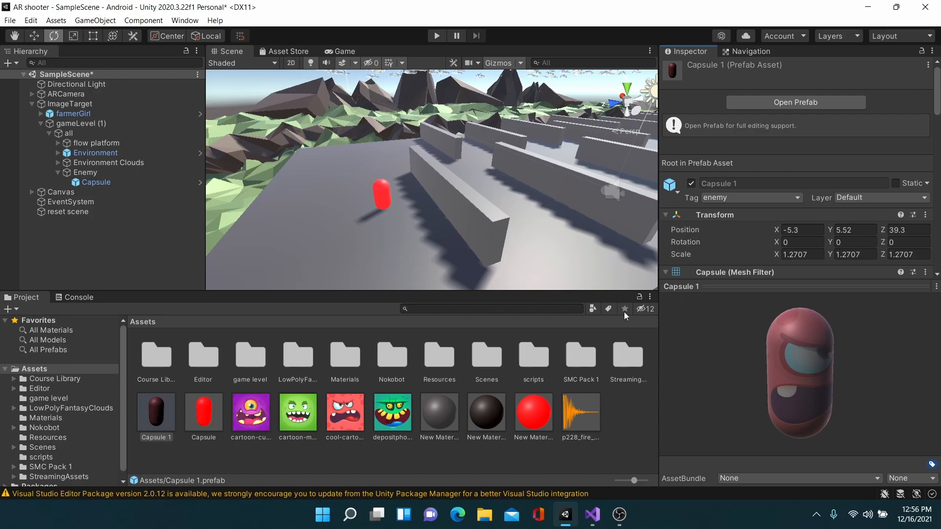
# Delete the red Capsule under Enemy and place an instance of the Capsule 1 prefab in the scene.
pyautogui.click(84, 182)
pyautogui.press('Delete')
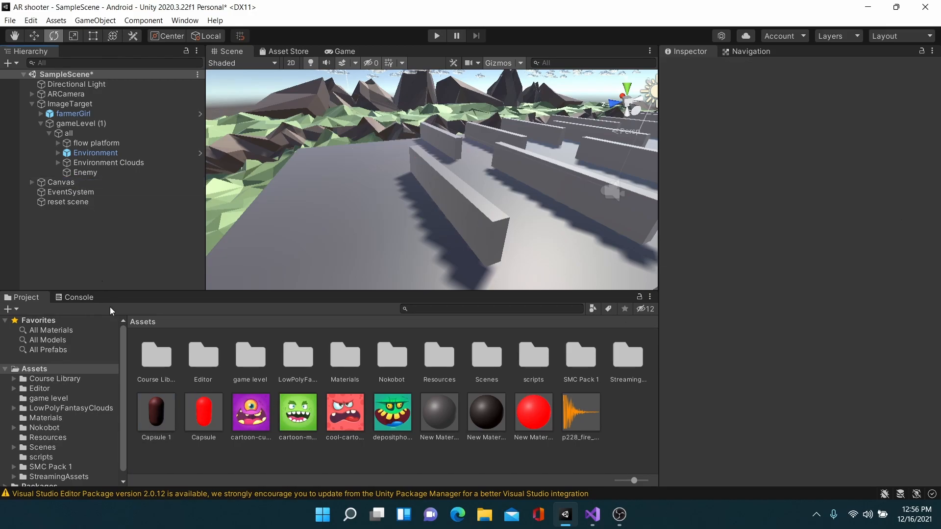
pyautogui.moveTo(162, 428); pyautogui.dragTo(350, 222)
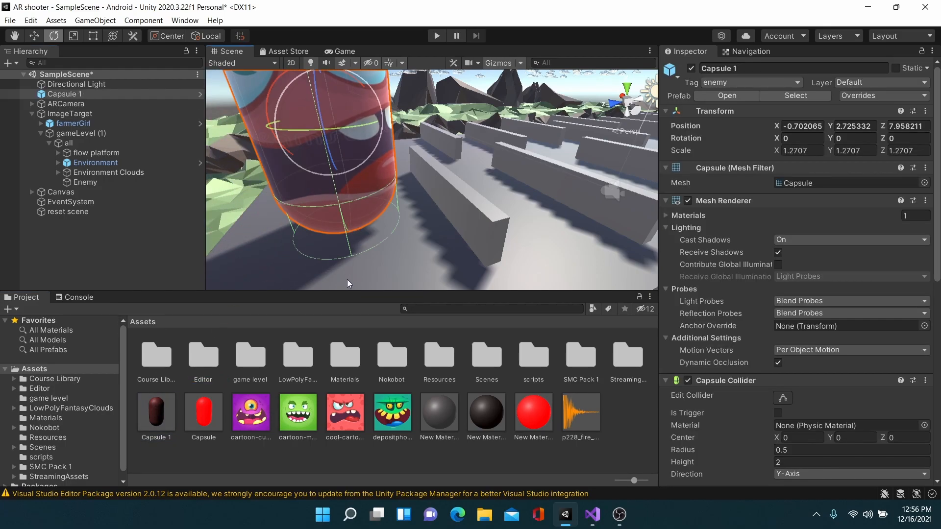
# Switch to the Move tool and inspect the face side of Capsule 1 along with its scripts and monster-face material.
pyautogui.click(42, 37)
pyautogui.keyDown('alt'); pyautogui.moveTo(298, 269); pyautogui.dragTo(520, 242); pyautogui.keyUp('alt')
pyautogui.moveTo(938, 227); pyautogui.dragTo(938, 420)
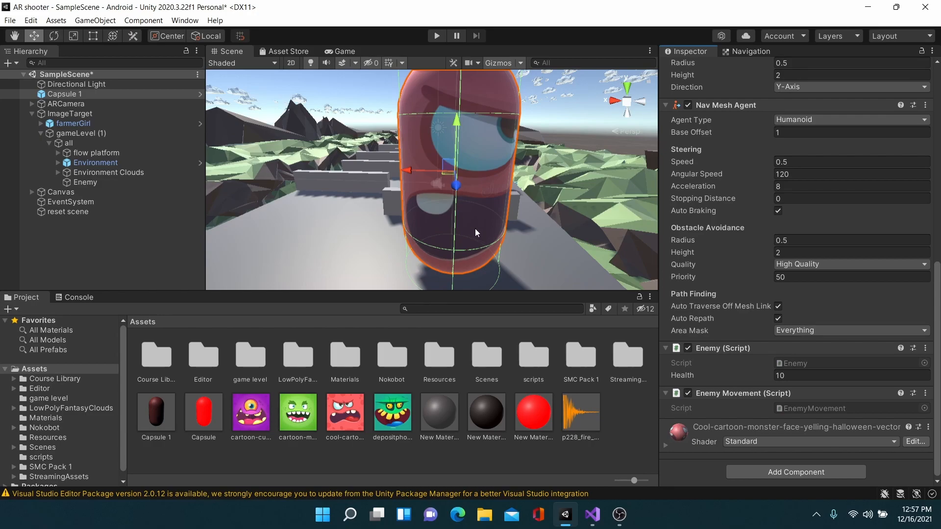
# Expand the Capsule 1 monster-face material and set its main-map tiling X to 1.99 and offset X to -0.02.
pyautogui.press('alt')
pyautogui.keyDown('alt'); pyautogui.moveTo(493, 223); pyautogui.dragTo(275, 237); pyautogui.keyUp('alt')
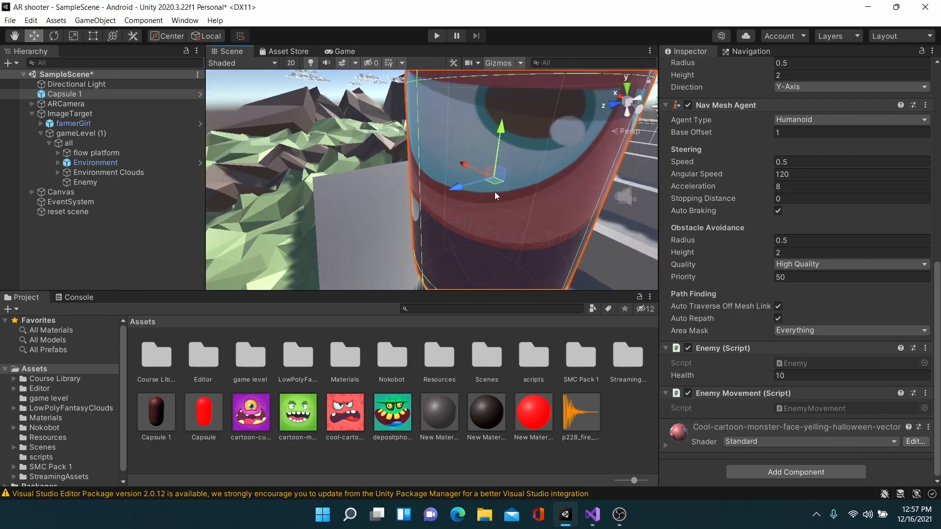
pyautogui.press('alt')
pyautogui.keyDown('alt'); pyautogui.moveTo(451, 239); pyautogui.dragTo(601, 235); pyautogui.keyUp('alt')
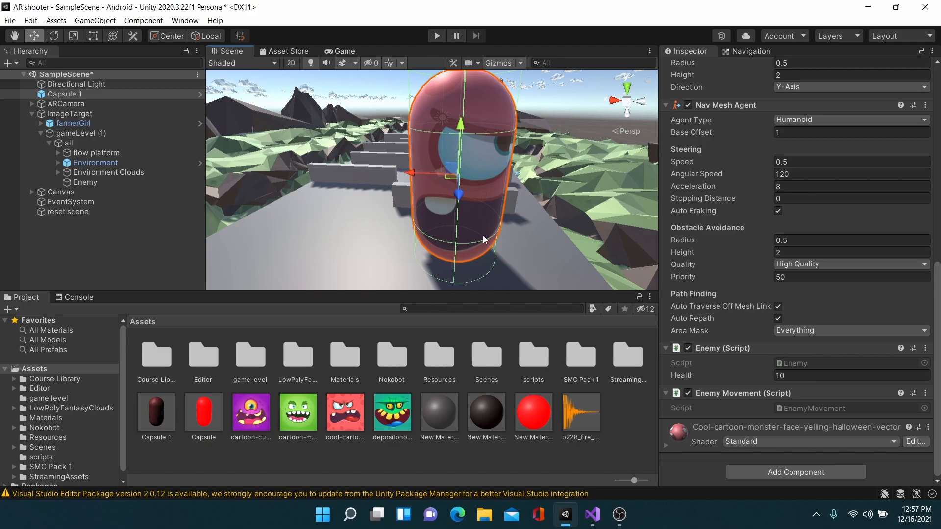
pyautogui.click(665, 445)
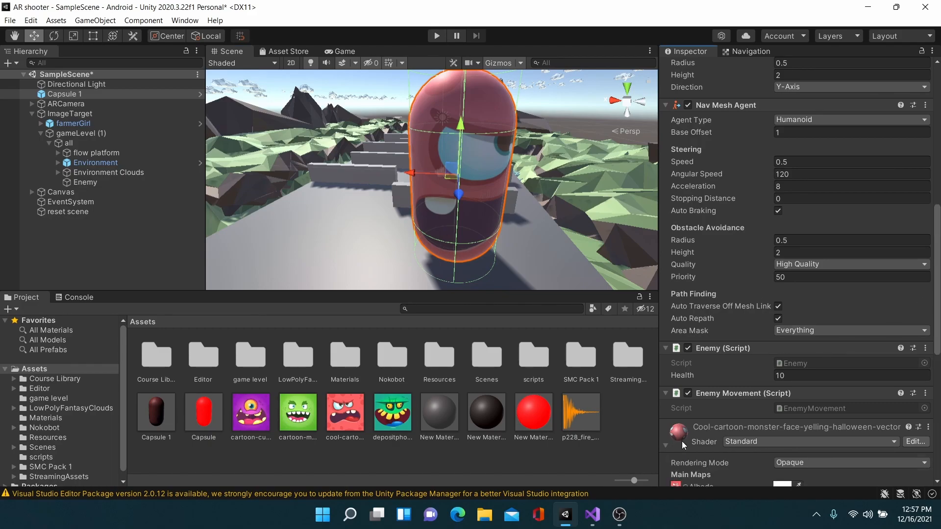
pyautogui.scroll(-10, 933, 421)
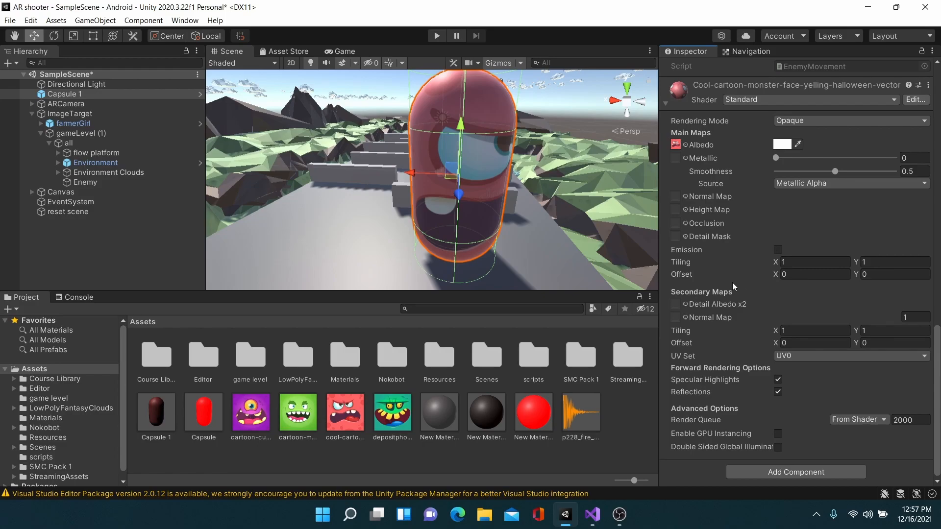
pyautogui.moveTo(775, 276); pyautogui.dragTo(783, 277)
pyautogui.moveTo(576, 239)
pyautogui.mouseDown(button='right')
pyautogui.moveTo(646, 243)
pyautogui.moveTo(569, 235)
pyautogui.mouseUp(button='right')
pyautogui.press('d')
pyautogui.press('a')
pyautogui.press('d')
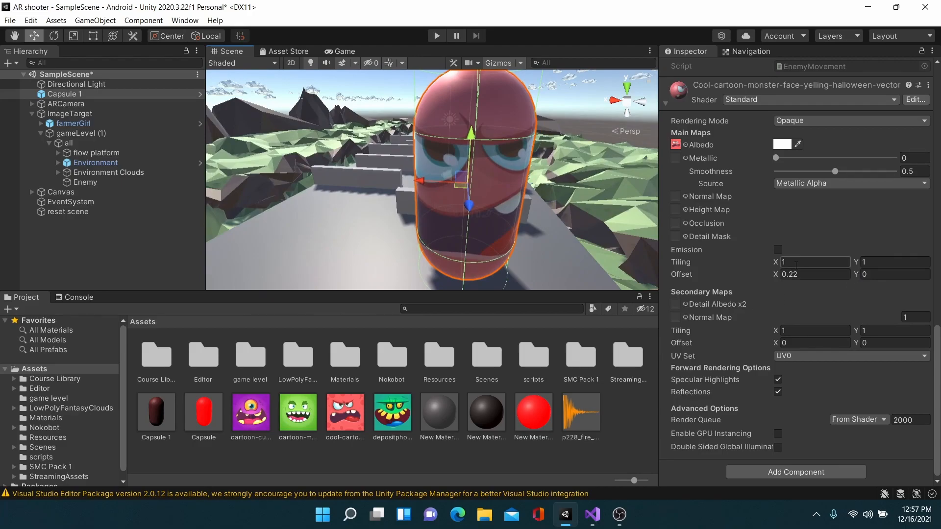
pyautogui.moveTo(780, 264)
pyautogui.mouseDown()
pyautogui.moveTo(798, 264)
pyautogui.moveTo(769, 276)
pyautogui.mouseUp()
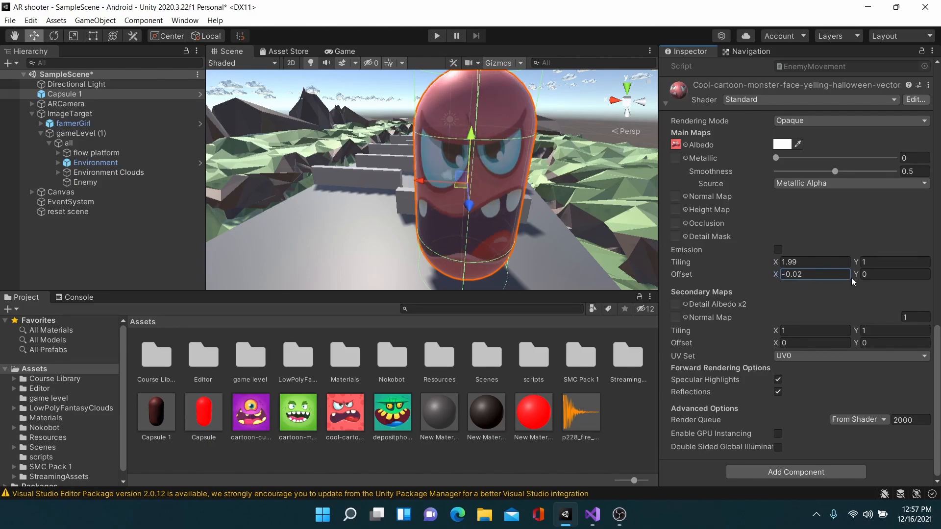
# Set the material's main-map tiling Y to 1.2 and offset Y to -0.15, and check the face on the capsule.
pyautogui.click(858, 264)
pyautogui.moveTo(860, 261); pyautogui.dragTo(792, 252)
pyautogui.keyDown('alt'); pyautogui.moveTo(556, 211); pyautogui.dragTo(94, 220); pyautogui.keyUp('alt')
pyautogui.press('s')
pyautogui.moveTo(95, 220); pyautogui.dragTo(426, 240, button='right')
pyautogui.press('a')
pyautogui.keyDown('alt'); pyautogui.moveTo(552, 234); pyautogui.dragTo(552, 238); pyautogui.keyUp('alt')
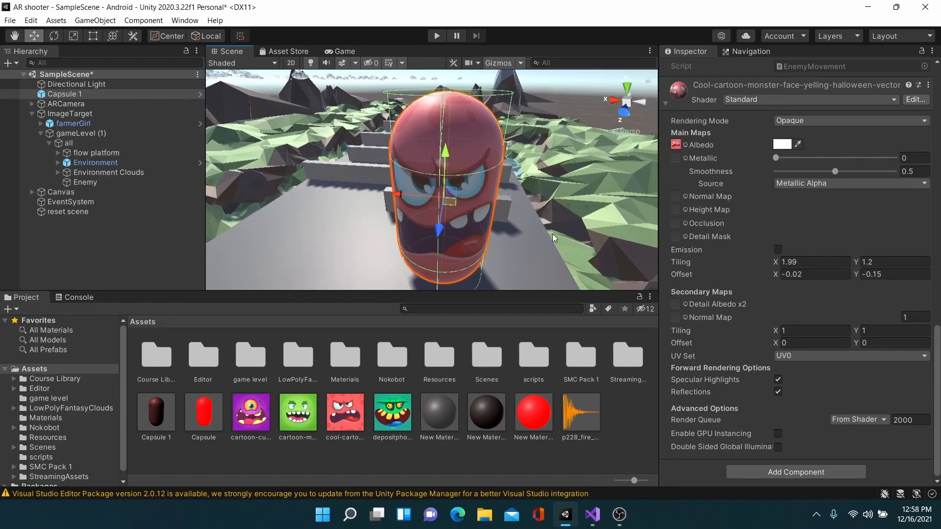
pyautogui.keyDown('alt'); pyautogui.moveTo(552, 246); pyautogui.dragTo(483, 290); pyautogui.keyUp('alt')
# Undo the material's tiling and offset changes along with the placement of Capsule 1 in the scene.
pyautogui.hotkey('ctrl', 'z')
pyautogui.hotkey('ctrl', 'z')
pyautogui.hotkey('ctrl', 'z')
pyautogui.hotkey('ctrl', 'z')
pyautogui.hotkey('ctrl', 'z')
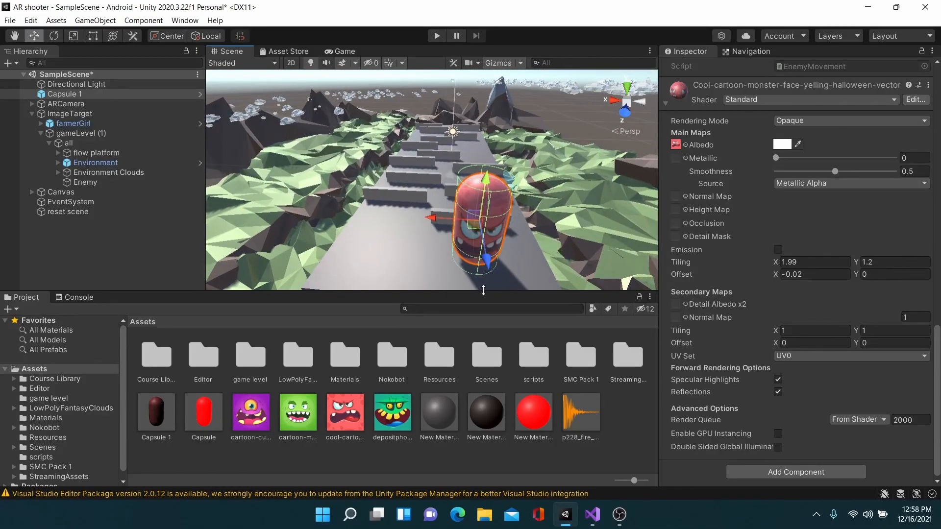
pyautogui.hotkey('ctrl', 'z')
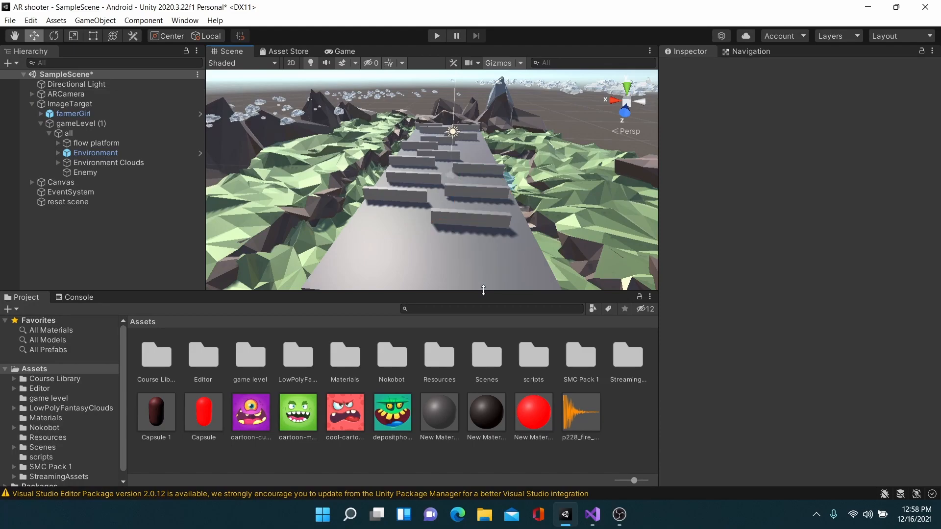
# Change the red cool-cartoon-monster-face image's texture type to Sprite (2D and UI) and apply the import settings.
pyautogui.click(339, 415)
pyautogui.rightClick(339, 416)
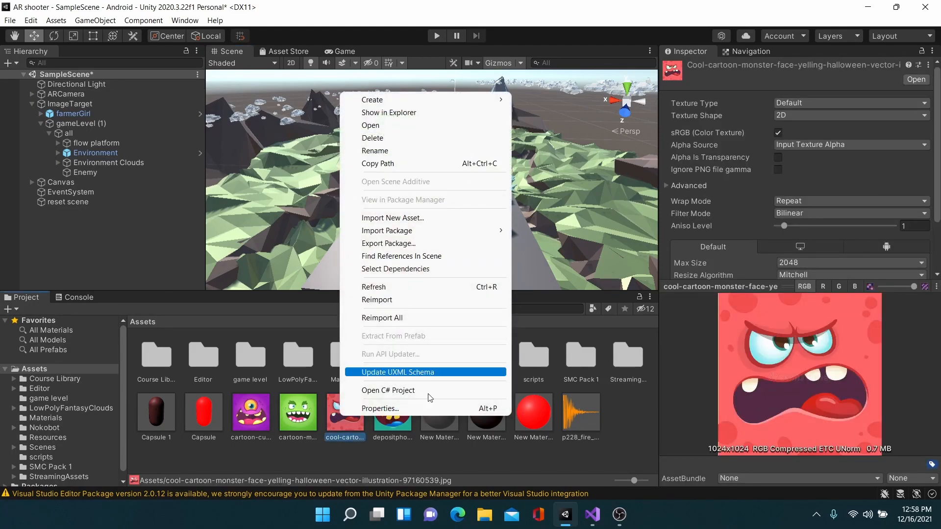
pyautogui.click(376, 455)
pyautogui.click(354, 417)
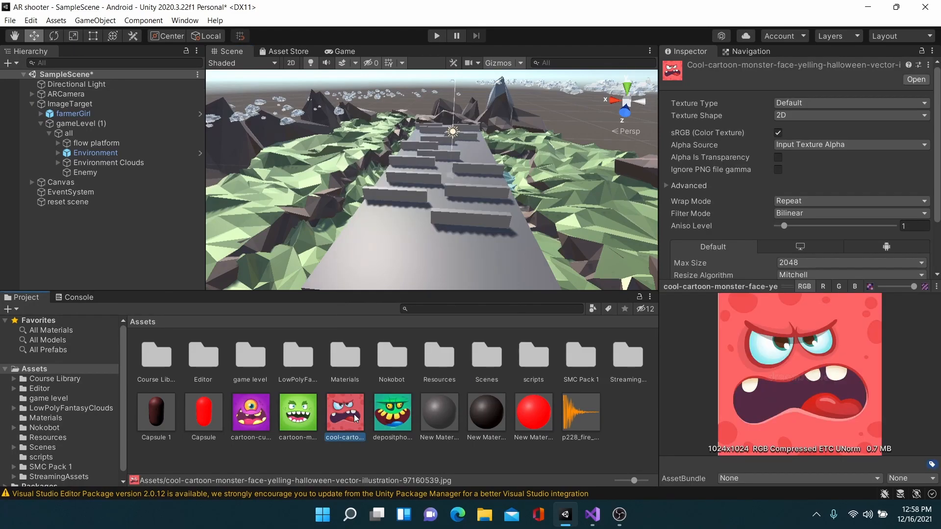
pyautogui.click(816, 105)
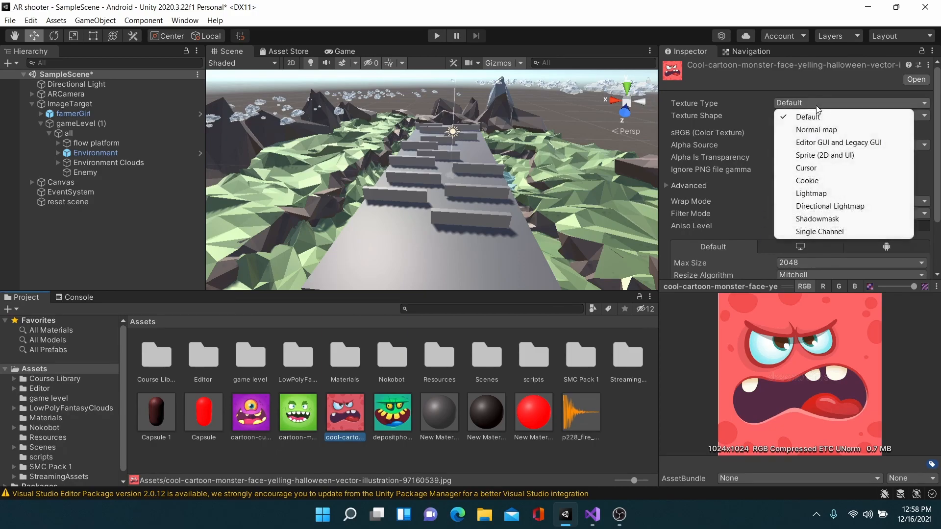
pyautogui.click(827, 156)
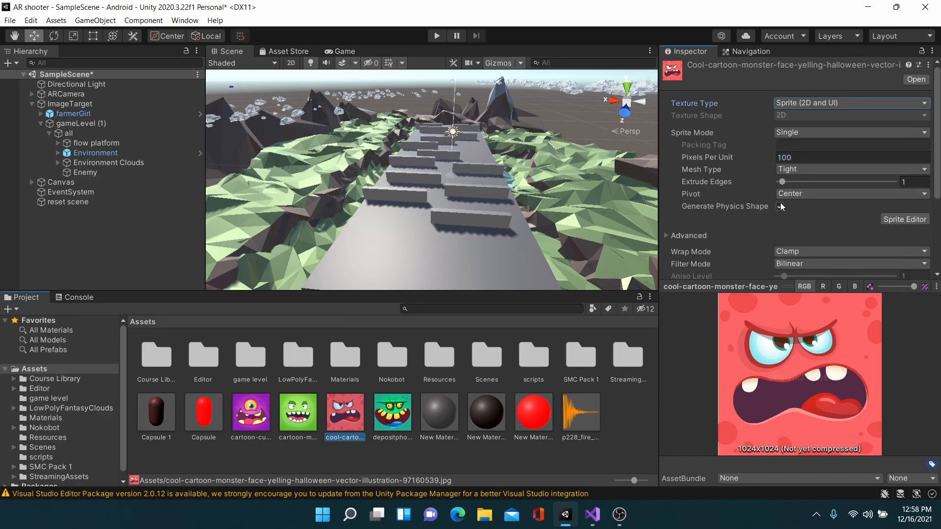
pyautogui.click(467, 458)
pyautogui.click(501, 277)
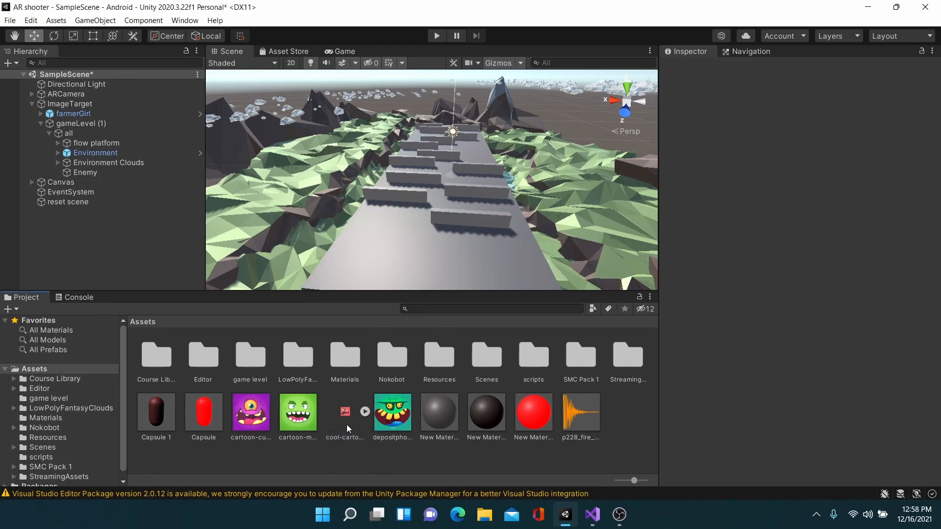
# Place an instance of the Capsule 1 prefab on the near end of the platform and bring its face into view.
pyautogui.moveTo(342, 422); pyautogui.dragTo(471, 269)
pyautogui.moveTo(481, 266); pyautogui.dragTo(532, 269, button='right')
pyautogui.press('w')
pyautogui.press('s')
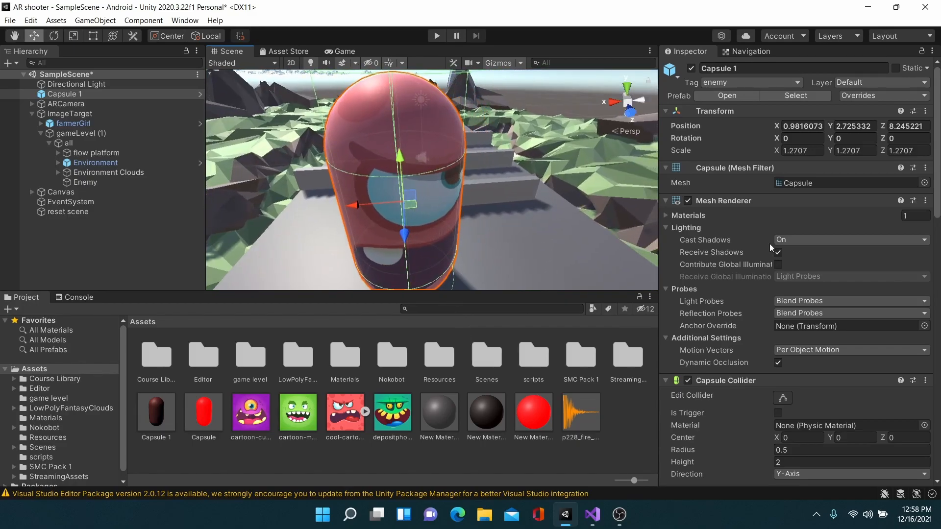
# Set the main-map tiling X to 1.74 and offset X to 0.05 on Capsule 1's monster-face material.
pyautogui.scroll(-15, 912, 372)
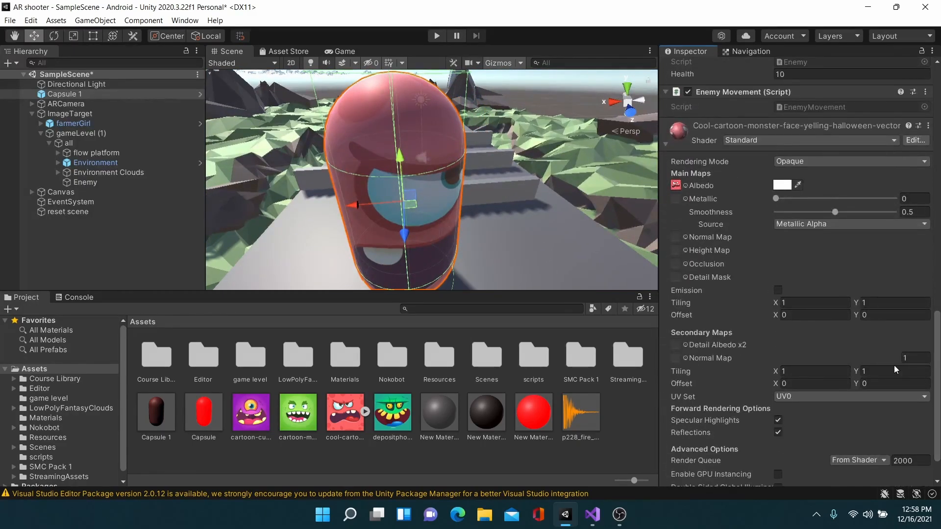
pyautogui.moveTo(774, 316); pyautogui.dragTo(784, 319)
pyautogui.moveTo(535, 219); pyautogui.dragTo(527, 169, button='right')
pyautogui.press('s')
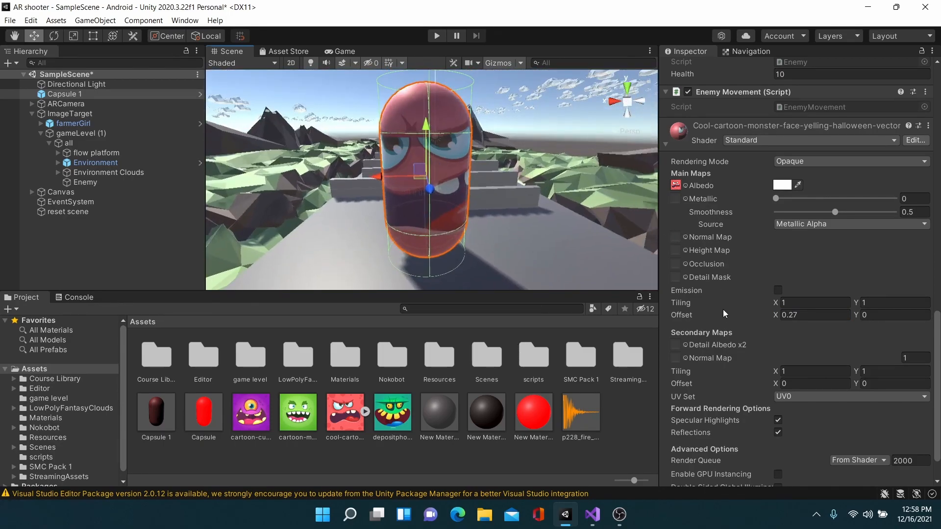
pyautogui.moveTo(774, 314)
pyautogui.mouseDown()
pyautogui.moveTo(766, 316)
pyautogui.moveTo(780, 318)
pyautogui.mouseUp()
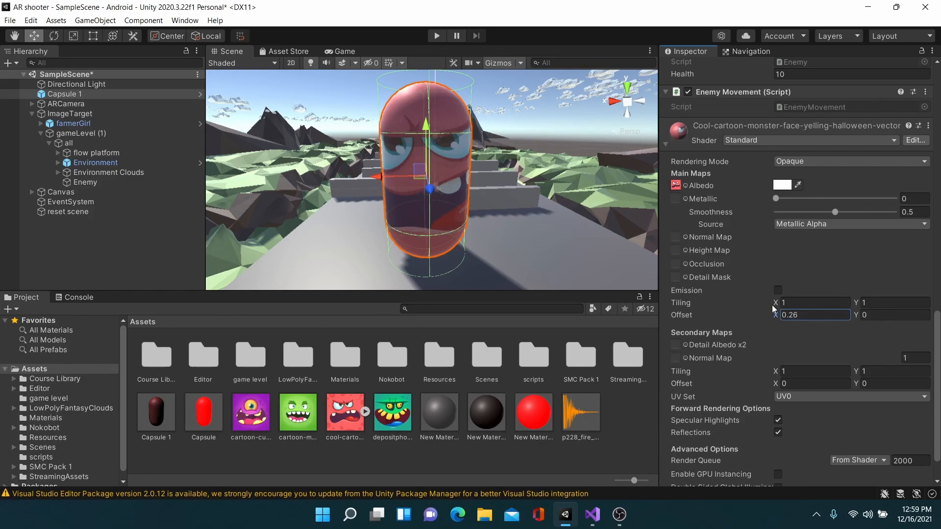
pyautogui.moveTo(780, 306)
pyautogui.mouseDown()
pyautogui.moveTo(798, 307)
pyautogui.moveTo(770, 320)
pyautogui.mouseUp()
pyautogui.click(775, 319)
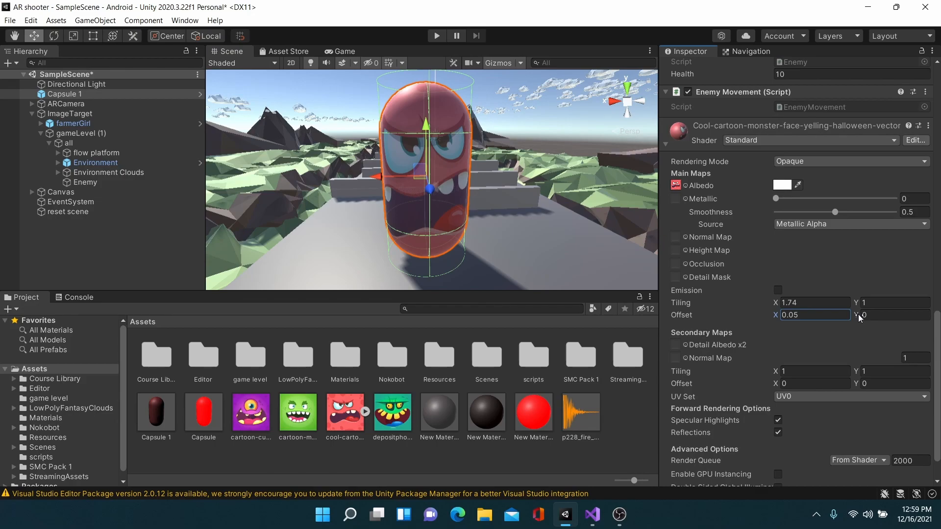
# Adjust the main-map Y tiling and Y offset of Capsule 1's material to fit the face vertically, and check the capsule.
pyautogui.moveTo(861, 306)
pyautogui.mouseDown()
pyautogui.moveTo(862, 319)
pyautogui.moveTo(852, 315)
pyautogui.mouseUp()
pyautogui.moveTo(511, 206); pyautogui.dragTo(154, 207, button='right')
pyautogui.press('d')
pyautogui.press('d')
# Change the depositphotos zombie-face image's texture type to Sprite (2D and UI) and apply the import settings.
pyautogui.click(387, 422)
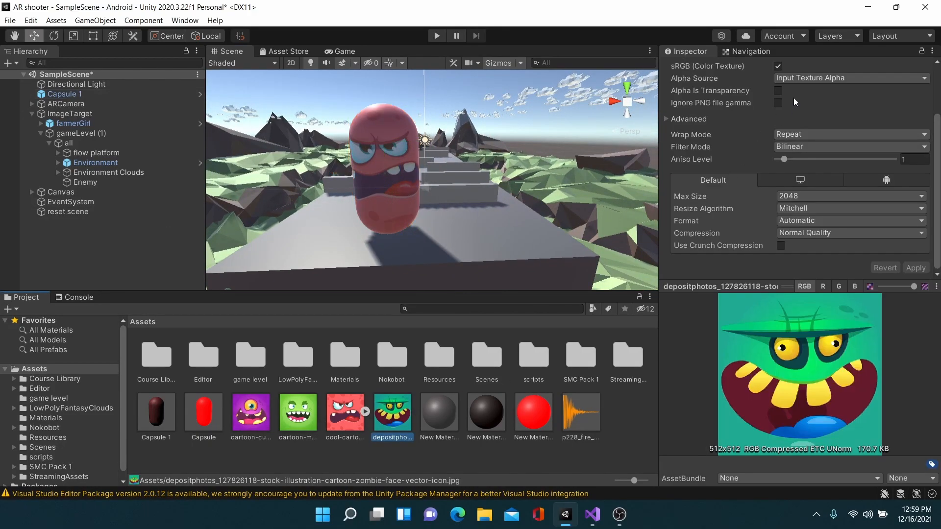
pyautogui.moveTo(937, 172); pyautogui.dragTo(936, 120)
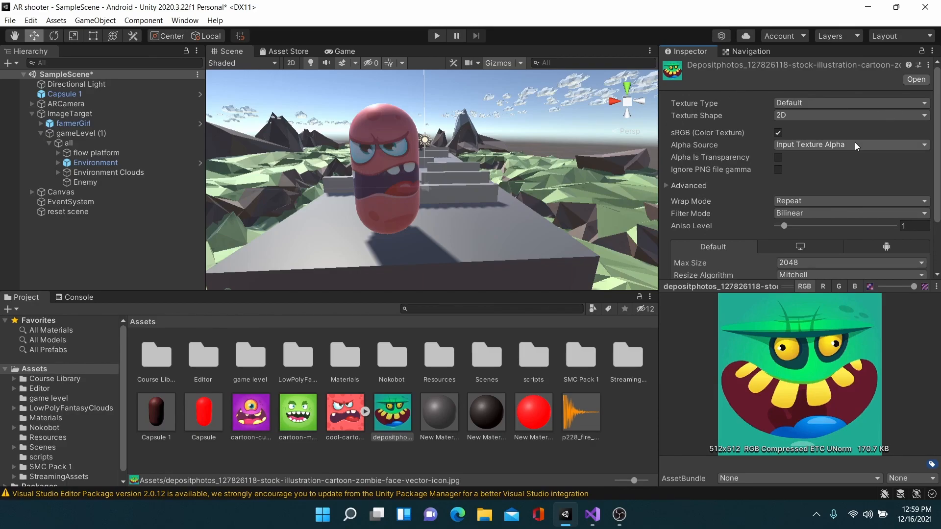
pyautogui.click(825, 118)
pyautogui.click(850, 125)
pyautogui.click(837, 102)
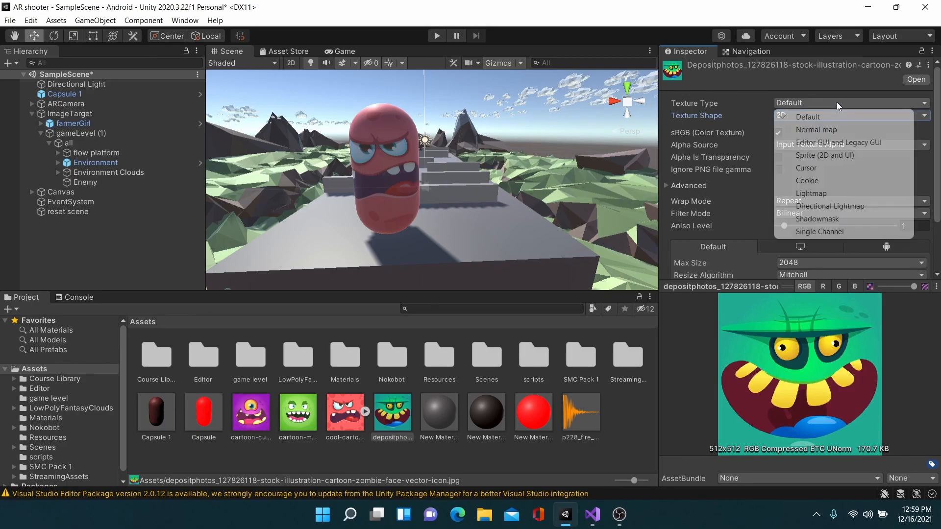
pyautogui.click(822, 156)
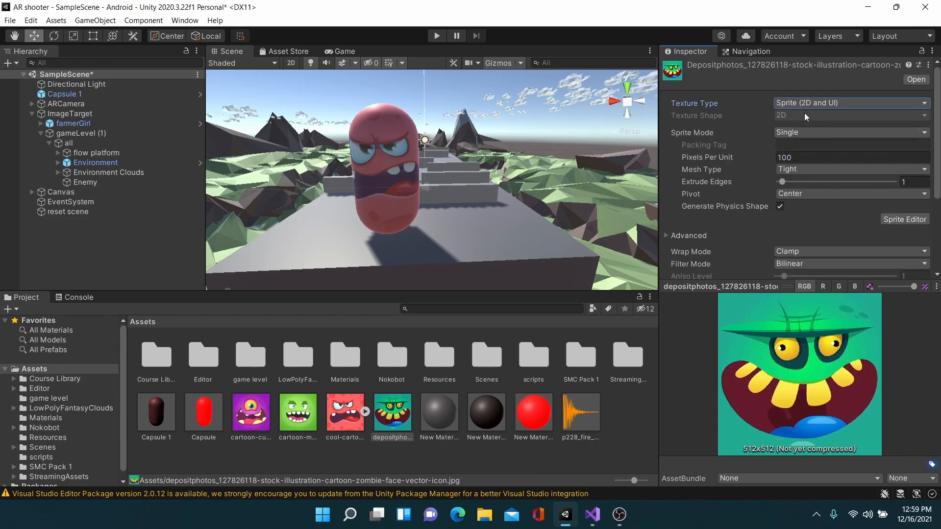
pyautogui.click(417, 466)
pyautogui.click(509, 277)
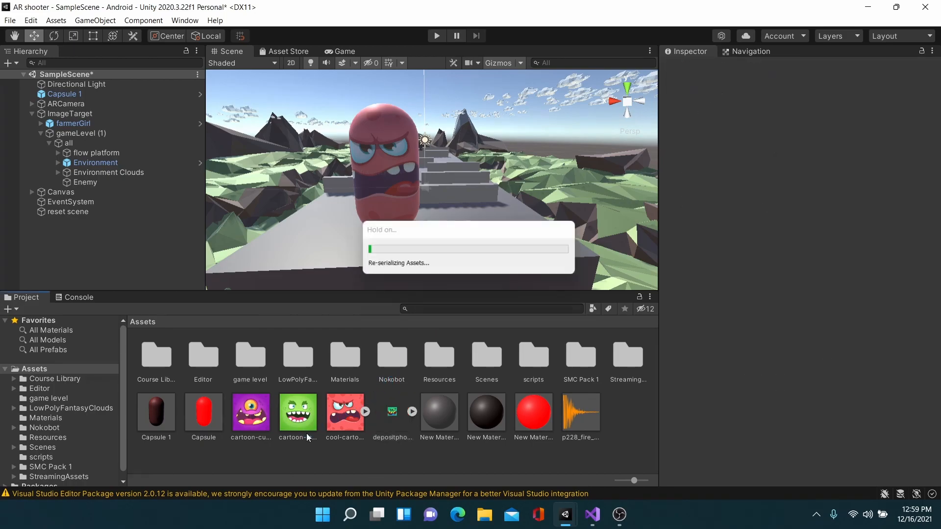
# Change the green cartoon-monster-face image's texture type to Sprite (2D and UI) and apply the import settings.
pyautogui.click(307, 433)
pyautogui.click(815, 120)
pyautogui.click(815, 103)
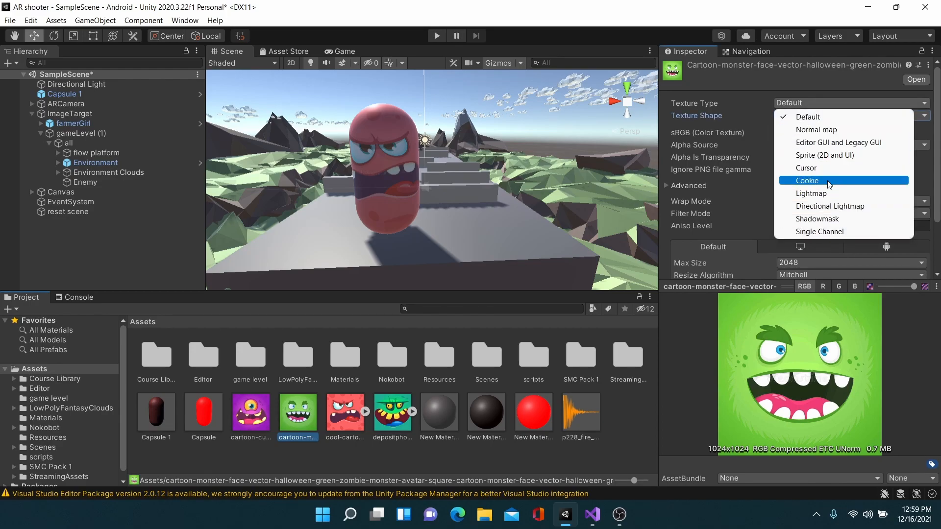
pyautogui.click(828, 155)
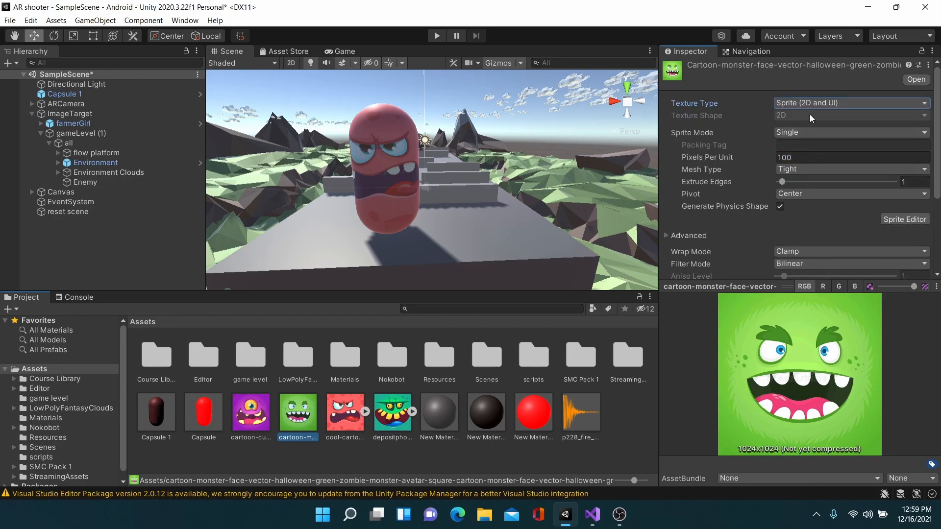
pyautogui.click(493, 448)
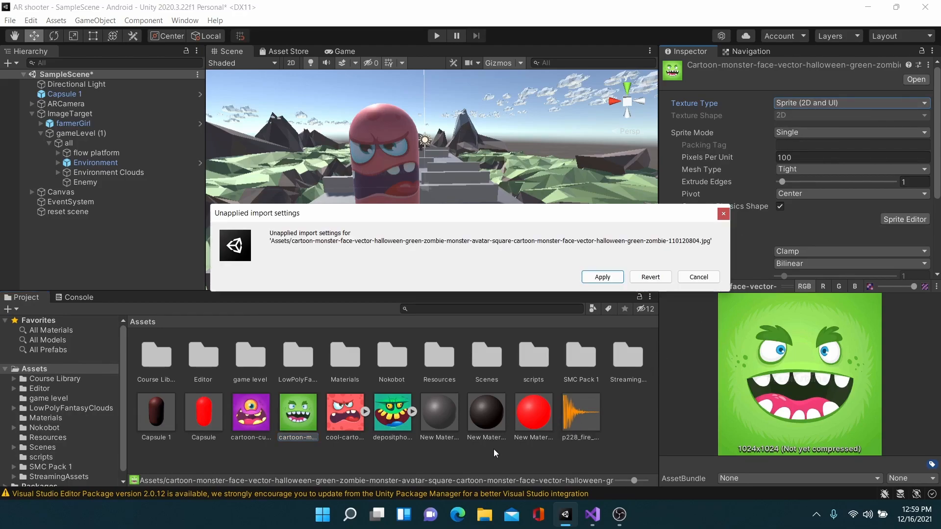
pyautogui.click(609, 281)
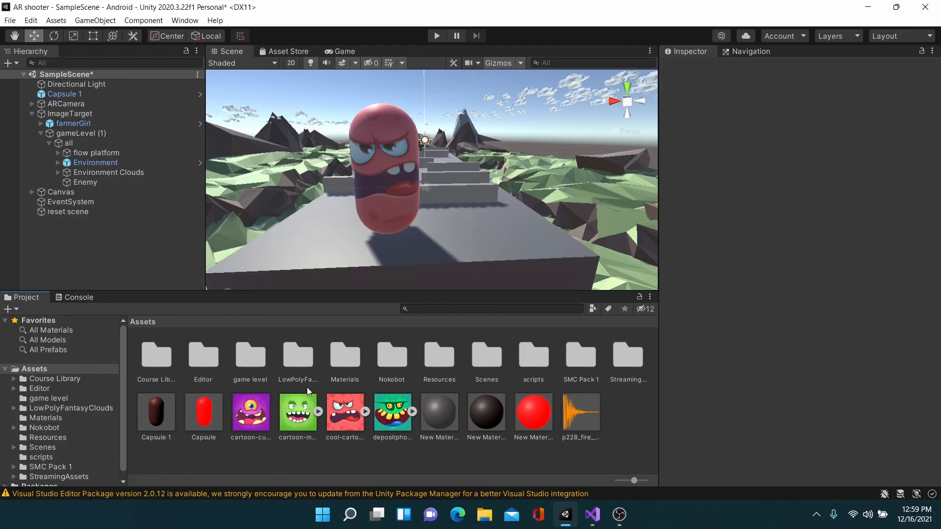
# Change the purple one-eyed cartoon-cute-monster-face image's texture type to Sprite (2D and UI) and apply the import settings.
pyautogui.click(265, 412)
pyautogui.click(860, 106)
pyautogui.click(825, 155)
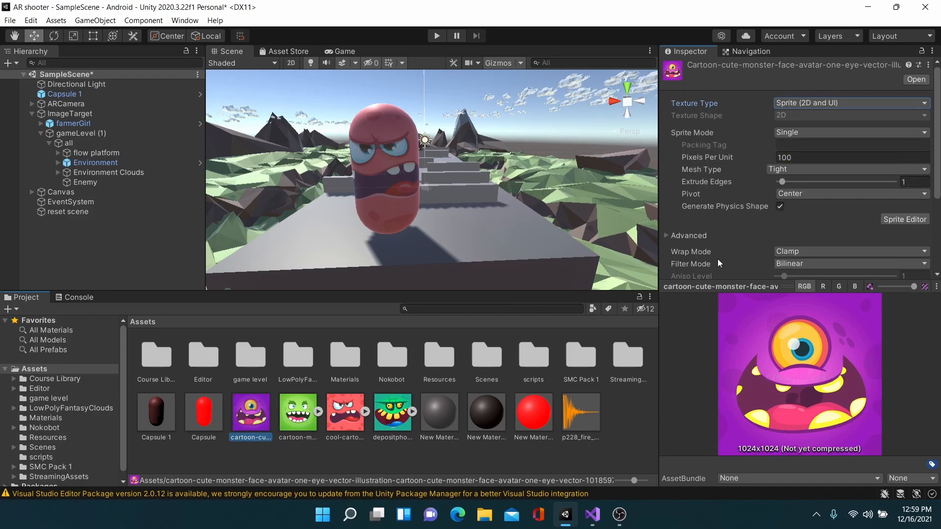
pyautogui.click(422, 458)
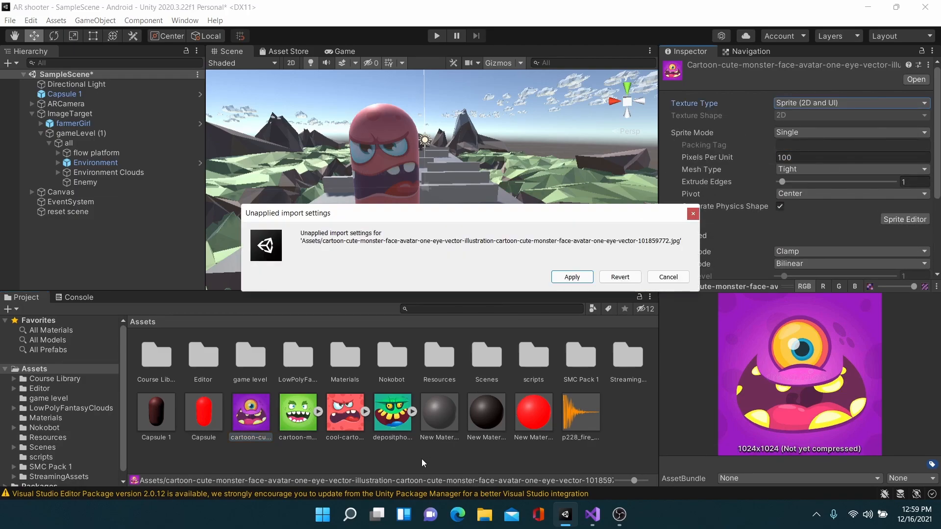
pyautogui.click(563, 279)
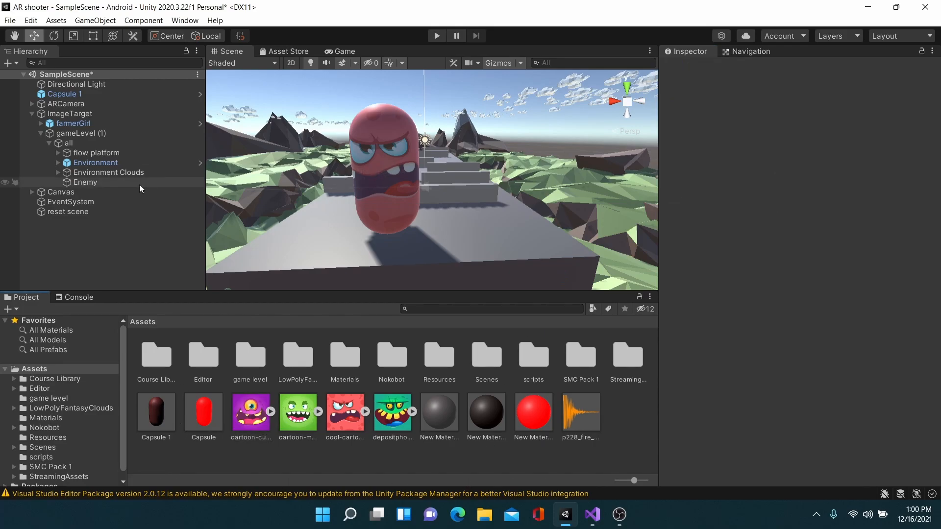
# Delete the Capsule 1 instance from the scene.
pyautogui.click(89, 95)
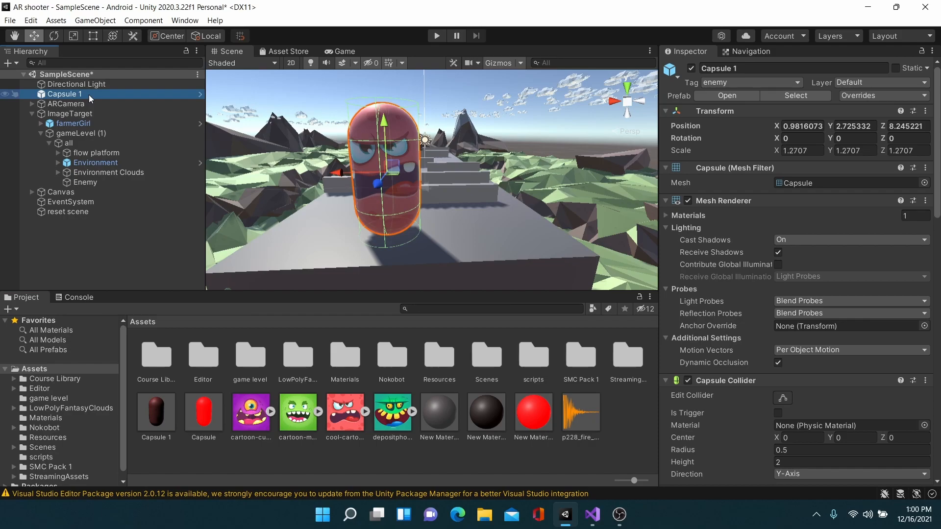
pyautogui.press('Delete')
# Apply the purple one-eyed cartoon-cute-monster-face texture to the Capsule prefab and place an instance of it on the platform.
pyautogui.click(204, 413)
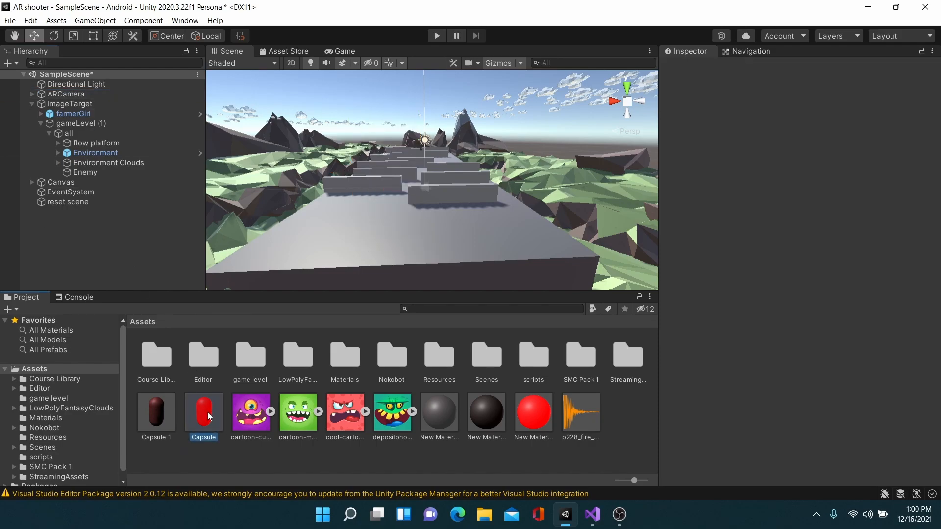
pyautogui.moveTo(257, 417); pyautogui.dragTo(356, 237)
pyautogui.keyDown('alt'); pyautogui.moveTo(428, 210); pyautogui.dragTo(440, 211); pyautogui.keyUp('alt')
pyautogui.moveTo(440, 210); pyautogui.dragTo(440, 211, button='right')
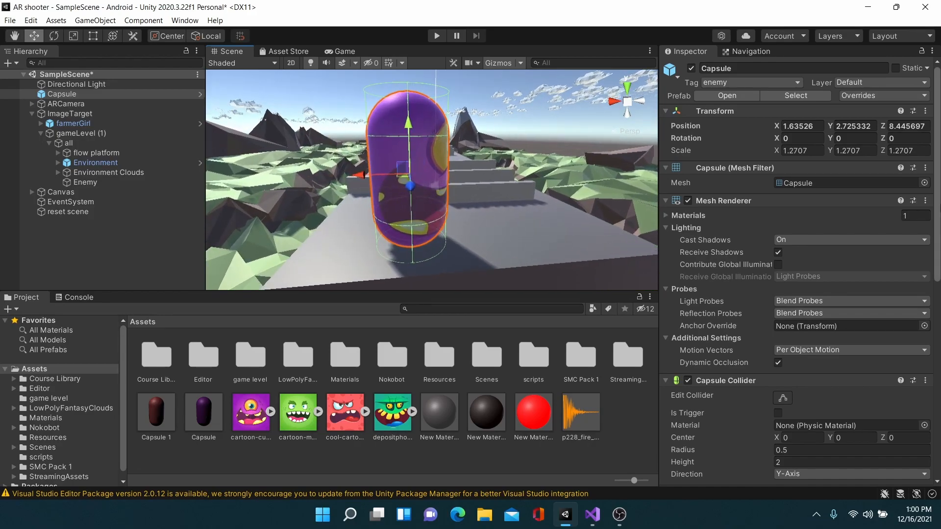
pyautogui.scroll(-10, 938, 437)
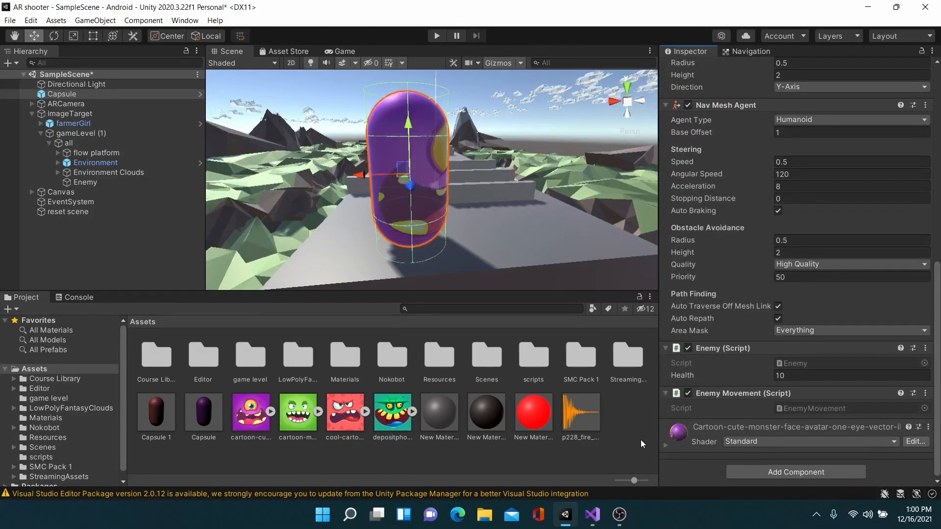
# Set the purple one-eyed monster material's main tiling to X 2, Y 1.56 and its offset to X -0.03, Y -0.49.
pyautogui.click(665, 446)
pyautogui.scroll(-8, 815, 269)
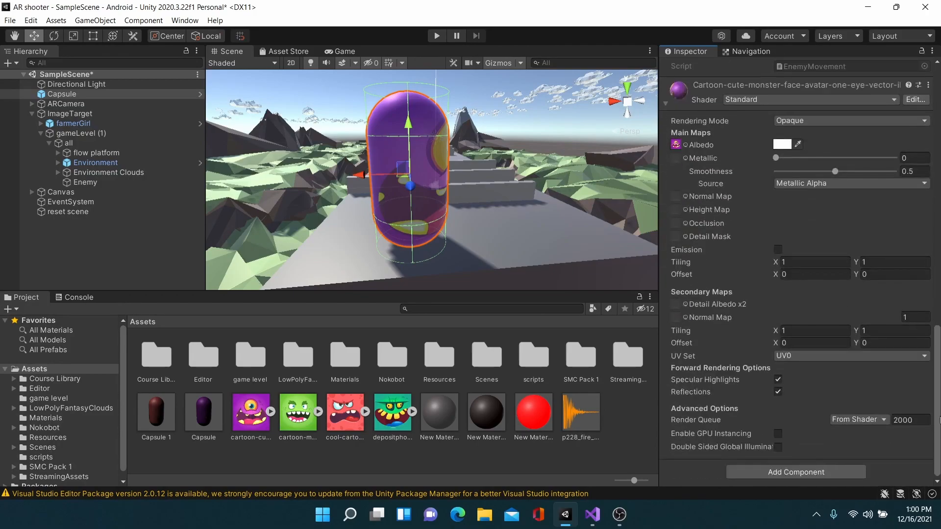
pyautogui.moveTo(774, 275)
pyautogui.mouseDown()
pyautogui.moveTo(782, 277)
pyautogui.moveTo(762, 266)
pyautogui.moveTo(795, 266)
pyautogui.moveTo(769, 281)
pyautogui.mouseUp()
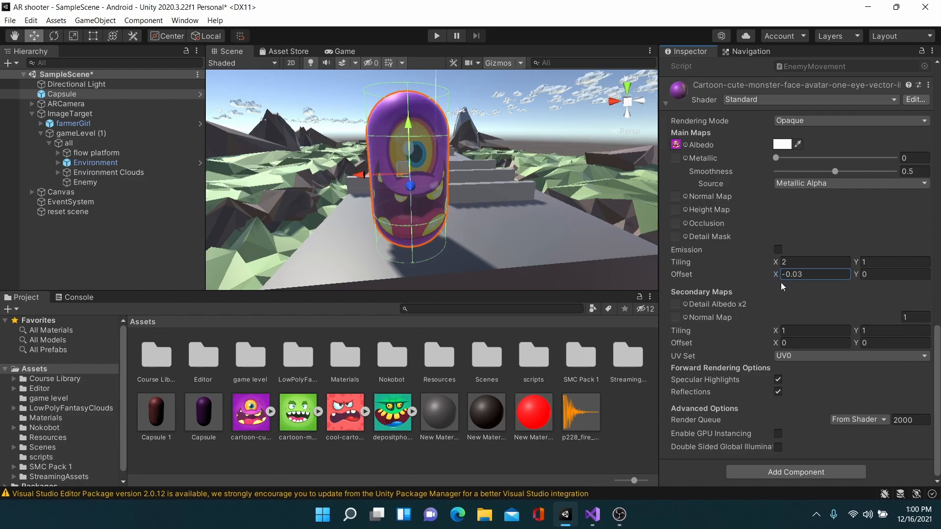
pyautogui.moveTo(857, 262)
pyautogui.mouseDown()
pyautogui.moveTo(874, 267)
pyautogui.moveTo(848, 277)
pyautogui.mouseUp()
pyautogui.press('d')
pyautogui.moveTo(500, 214); pyautogui.dragTo(401, 260, button='right')
pyautogui.press('a')
pyautogui.press('d')
pyautogui.press('s')
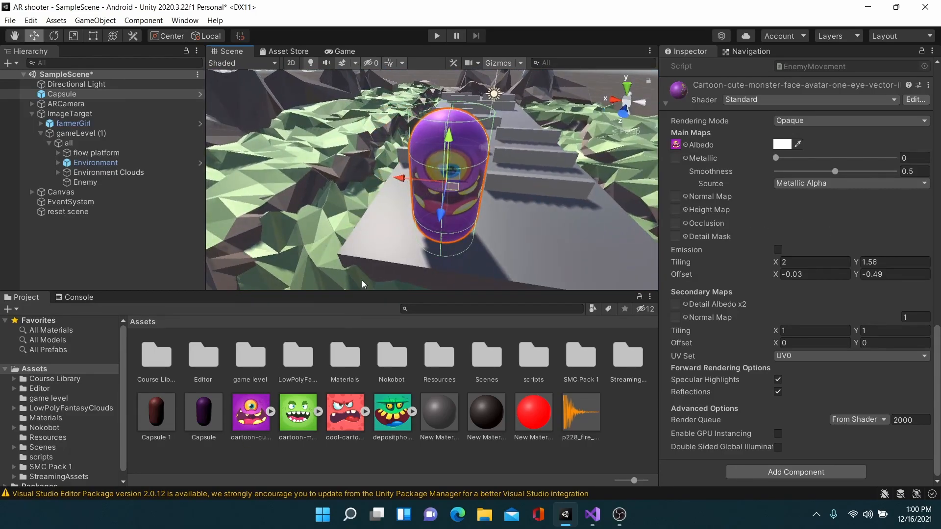
# Delete the Capsule instance from the scene and inspect the Capsule prefab's face in the rotated preview.
pyautogui.click(76, 93)
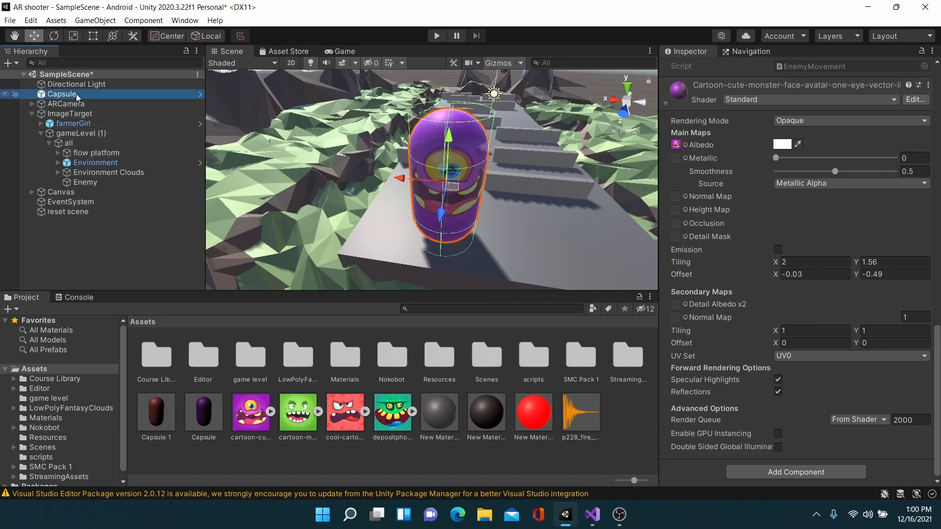
pyautogui.press('Delete')
pyautogui.click(203, 414)
pyautogui.moveTo(842, 348); pyautogui.dragTo(736, 381)
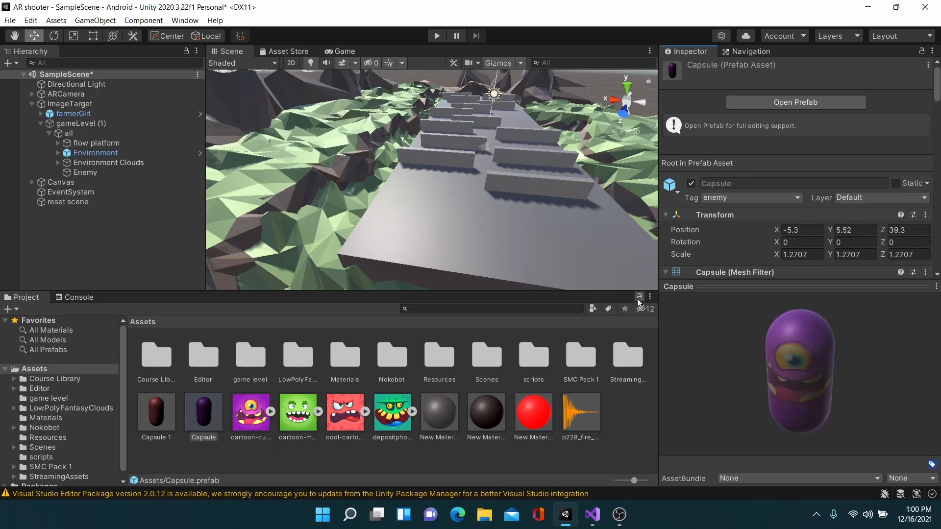
# Set the red monster material of the Capsule 1 prefab to Smoothness 0 and Metallic 1, and check its face in the preview.
pyautogui.click(162, 412)
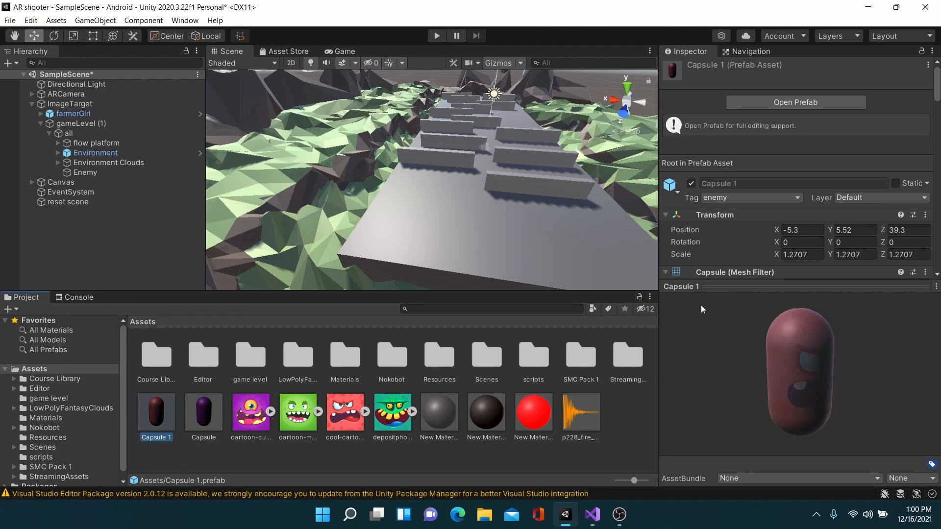
pyautogui.moveTo(936, 93); pyautogui.dragTo(935, 228)
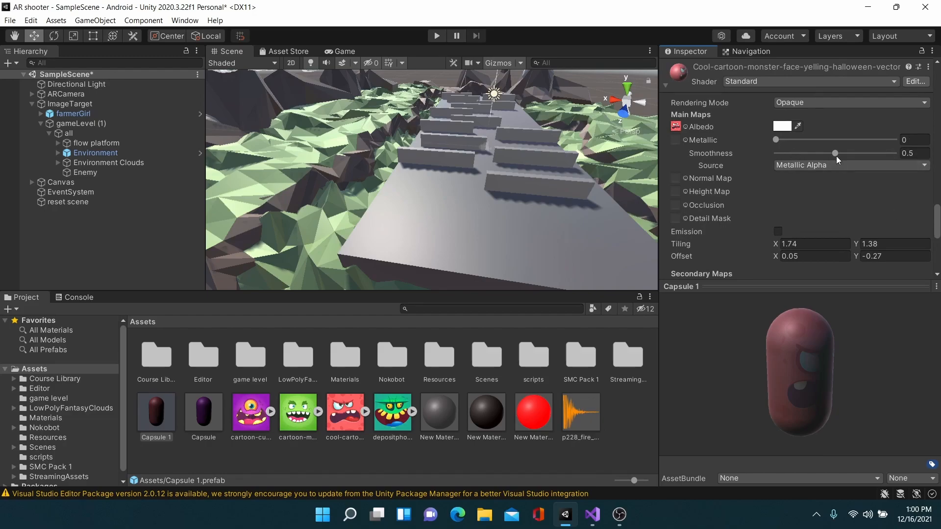
pyautogui.moveTo(836, 154); pyautogui.dragTo(751, 154)
pyautogui.moveTo(804, 140); pyautogui.dragTo(880, 139)
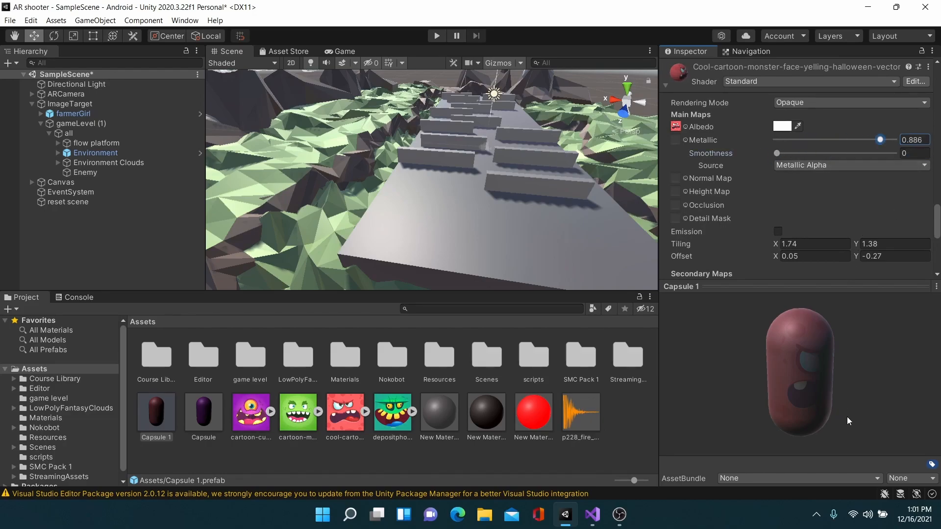
pyautogui.moveTo(885, 143); pyautogui.dragTo(904, 141)
pyautogui.moveTo(816, 360); pyautogui.dragTo(836, 371)
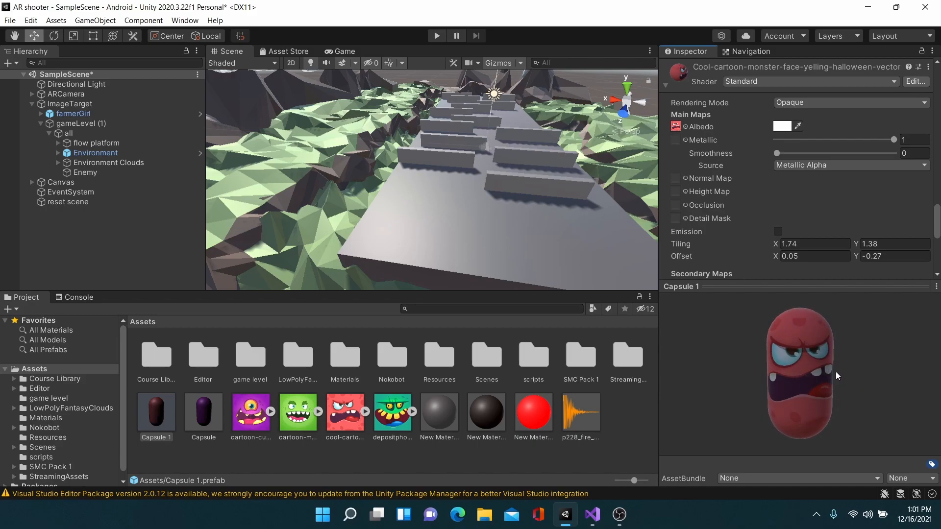
# Set the purple monster material of the Capsule prefab to Smoothness 0 and Metallic 1.
pyautogui.click(202, 418)
pyautogui.moveTo(836, 153); pyautogui.dragTo(743, 159)
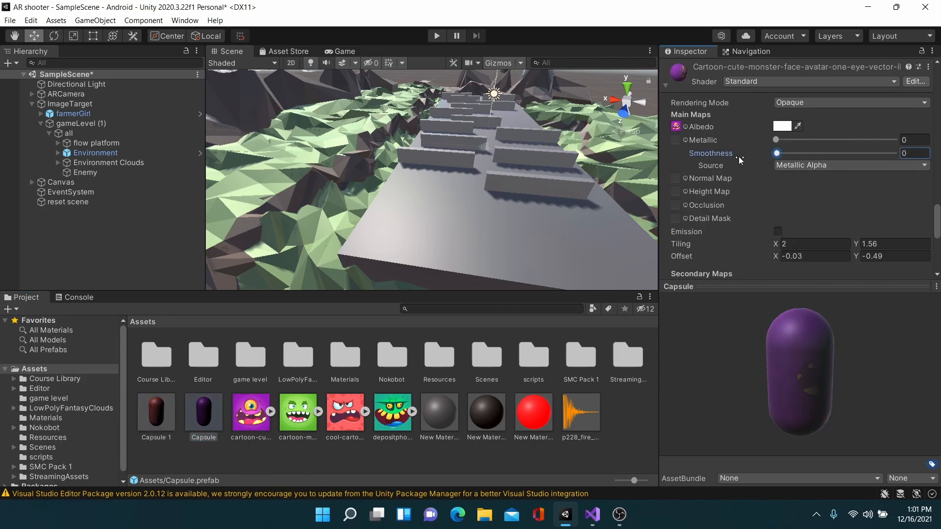
pyautogui.moveTo(800, 140); pyautogui.dragTo(895, 140)
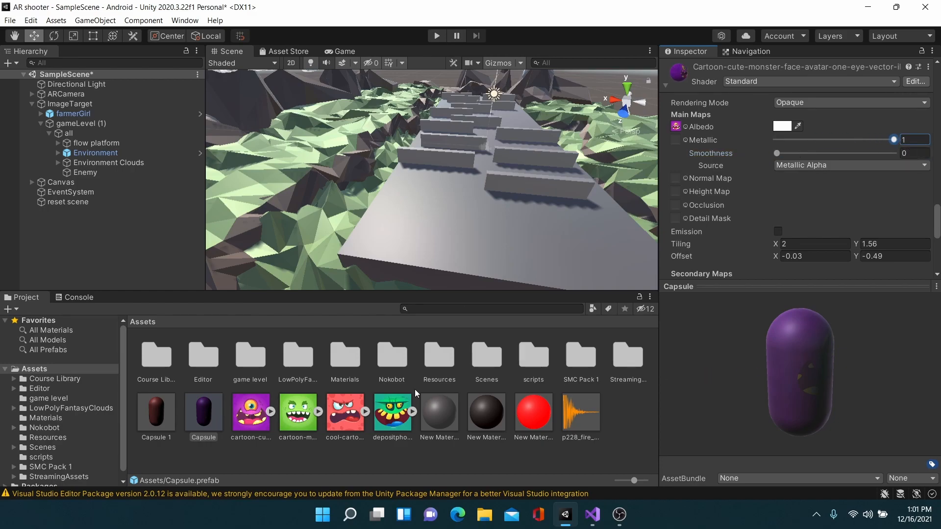
# Duplicate the Capsule prefab twice in the Assets folder.
pyautogui.click(200, 423)
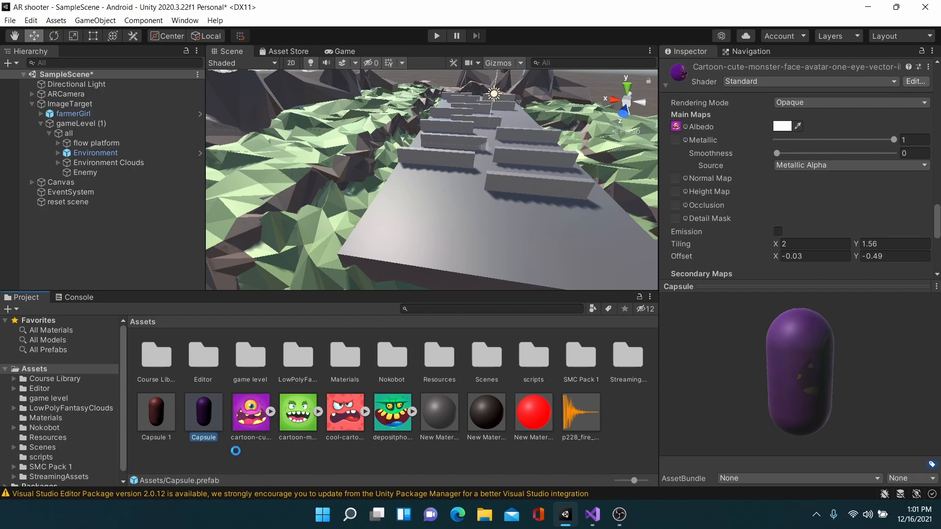
pyautogui.hotkey('ctrl', 'd')
pyautogui.hotkey('ctrl', 'd')
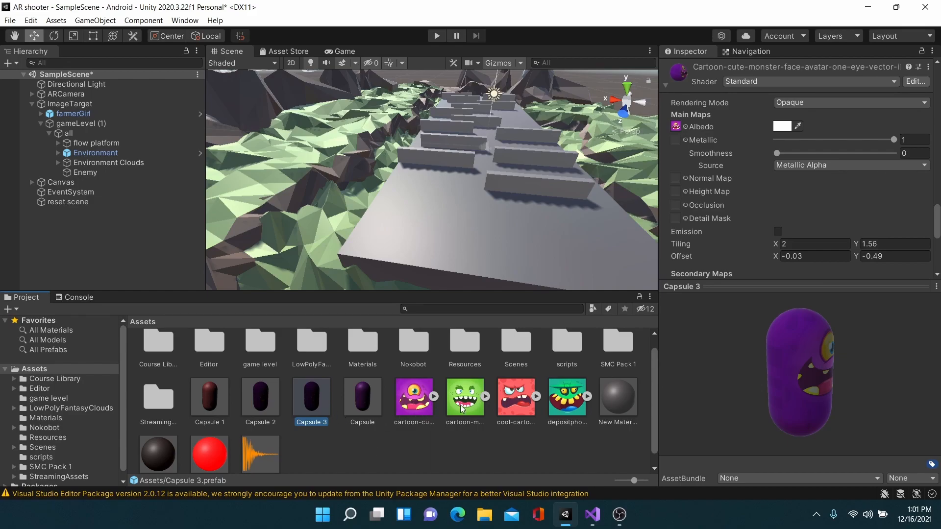
# Apply the green cartoon-monster-face texture to the Capsule 3 prefab and place an instance of it on the platform.
pyautogui.moveTo(464, 401); pyautogui.dragTo(315, 399)
pyautogui.moveTo(741, 384); pyautogui.dragTo(547, 361)
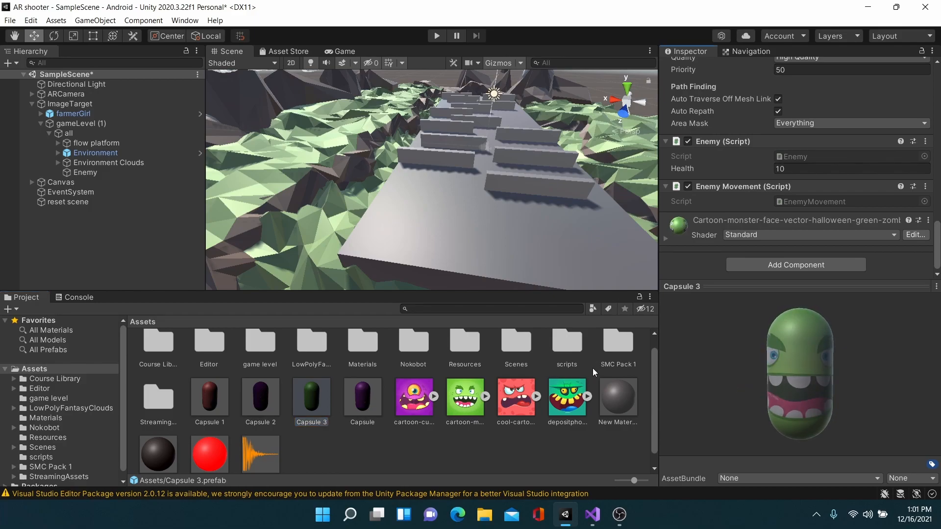
pyautogui.moveTo(328, 391); pyautogui.dragTo(431, 229)
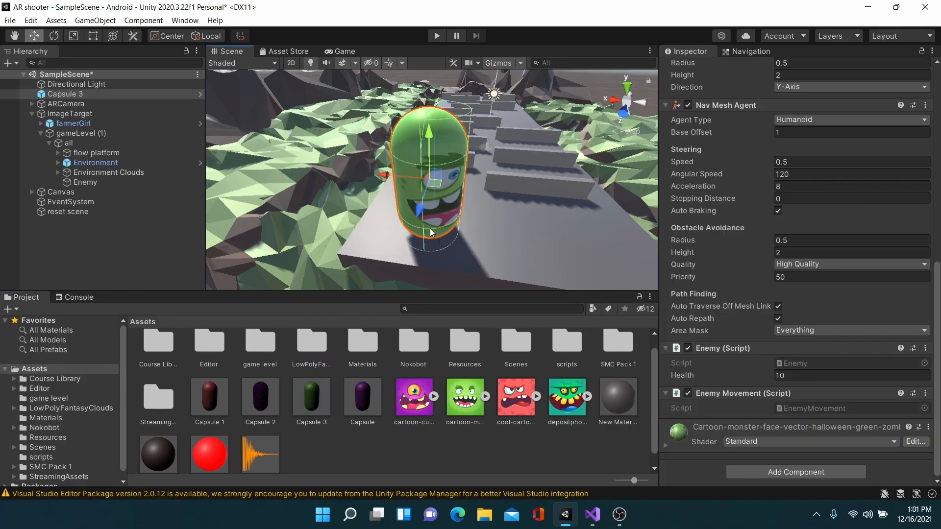
pyautogui.keyDown('alt'); pyautogui.moveTo(523, 239); pyautogui.dragTo(569, 119); pyautogui.keyUp('alt')
# Expand the green monster material on the Capsule 3 instance and set Smoothness to 0 and Metallic to 1.
pyautogui.click(666, 446)
pyautogui.scroll(-7, 839, 319)
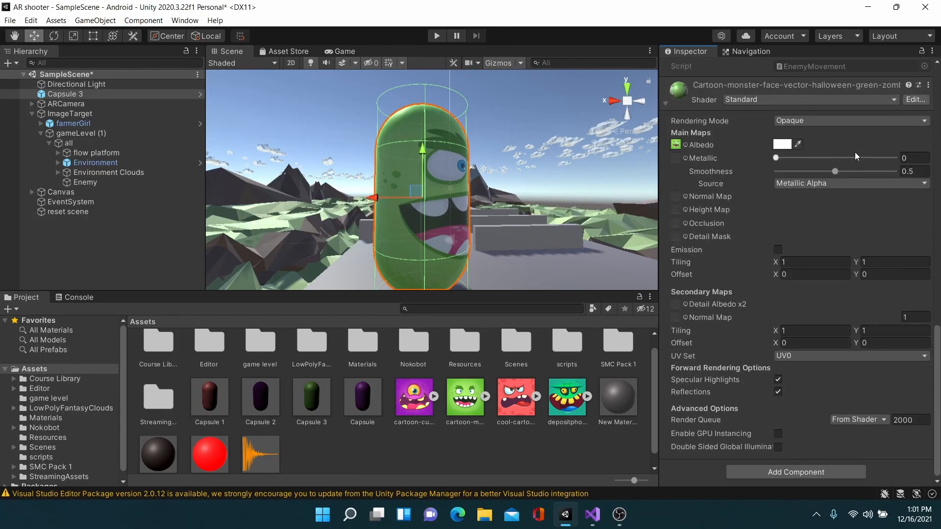
pyautogui.moveTo(833, 171); pyautogui.dragTo(894, 158)
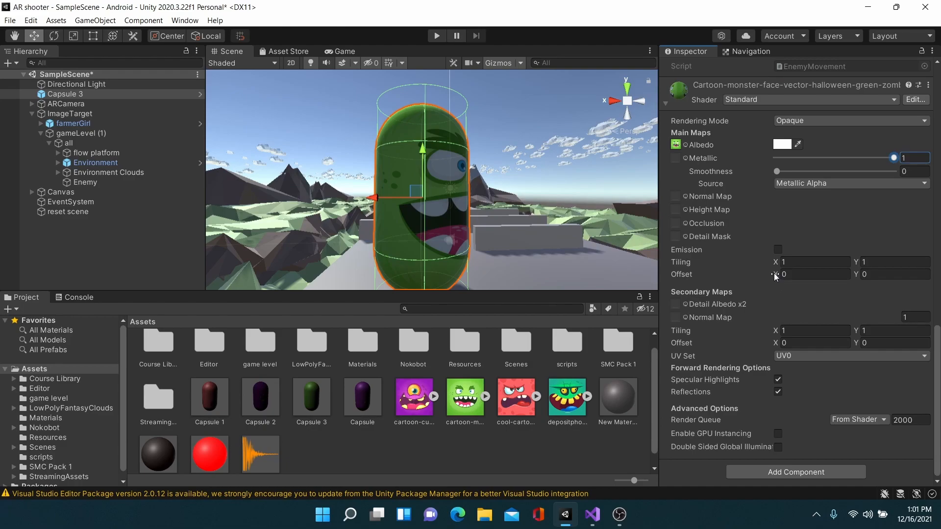
# Set the green monster material's main tiling to X 1.71, Y 1.3 and its offset to X 0.11, Y -0.12.
pyautogui.moveTo(775, 274); pyautogui.dragTo(783, 275)
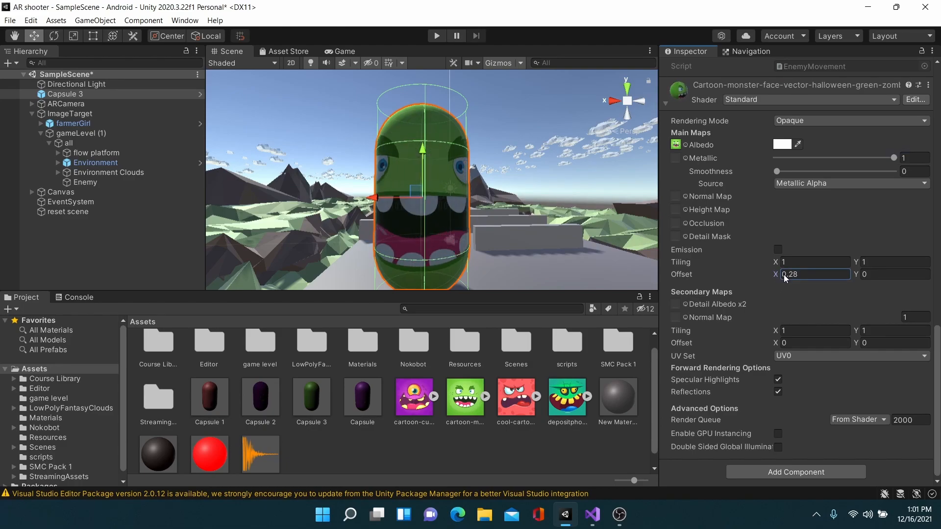
pyautogui.keyDown('alt'); pyautogui.moveTo(549, 223); pyautogui.dragTo(575, 269); pyautogui.keyUp('alt')
pyautogui.moveTo(775, 276)
pyautogui.mouseDown()
pyautogui.moveTo(787, 278)
pyautogui.moveTo(786, 264)
pyautogui.moveTo(765, 276)
pyautogui.moveTo(774, 265)
pyautogui.moveTo(783, 276)
pyautogui.mouseUp()
pyautogui.click(774, 275)
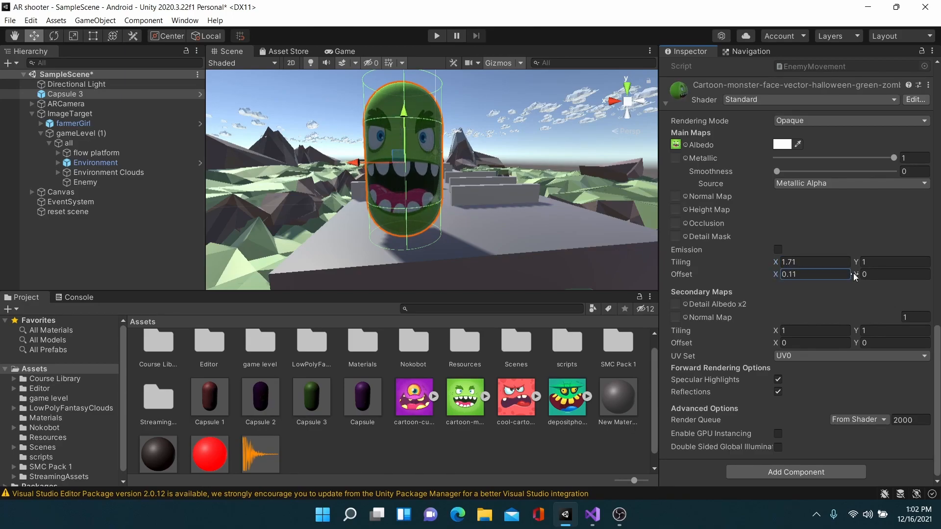
pyautogui.moveTo(859, 267)
pyautogui.mouseDown()
pyautogui.moveTo(873, 269)
pyautogui.moveTo(856, 275)
pyautogui.mouseUp()
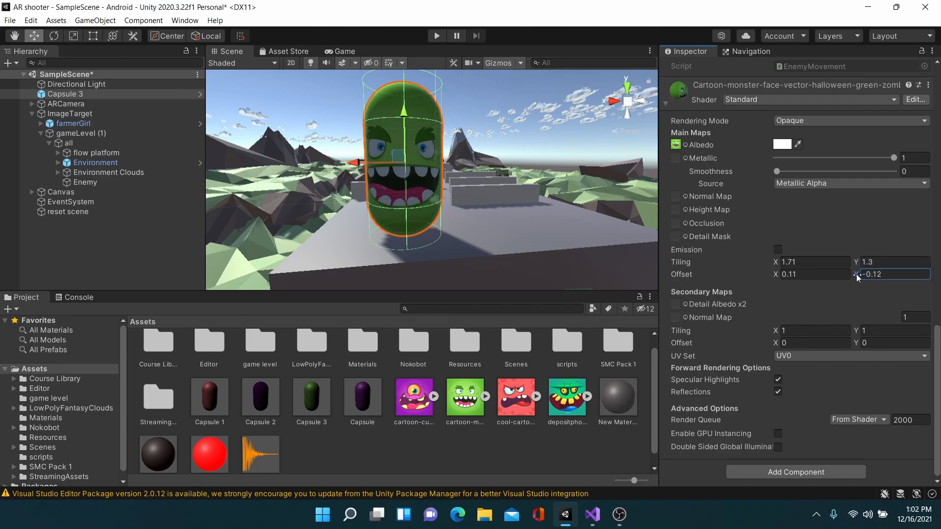
# Fine-tune the green monster material's horizontal offset to X 0.1, checking the face from several angles.
pyautogui.click(775, 275)
pyautogui.moveTo(772, 276); pyautogui.dragTo(771, 275)
pyautogui.moveTo(513, 157); pyautogui.dragTo(485, 206, button='right')
pyautogui.moveTo(774, 274)
pyautogui.mouseDown()
pyautogui.moveTo(787, 276)
pyautogui.moveTo(775, 277)
pyautogui.mouseUp()
pyautogui.keyDown('alt'); pyautogui.moveTo(567, 199); pyautogui.dragTo(567, 198); pyautogui.keyUp('alt')
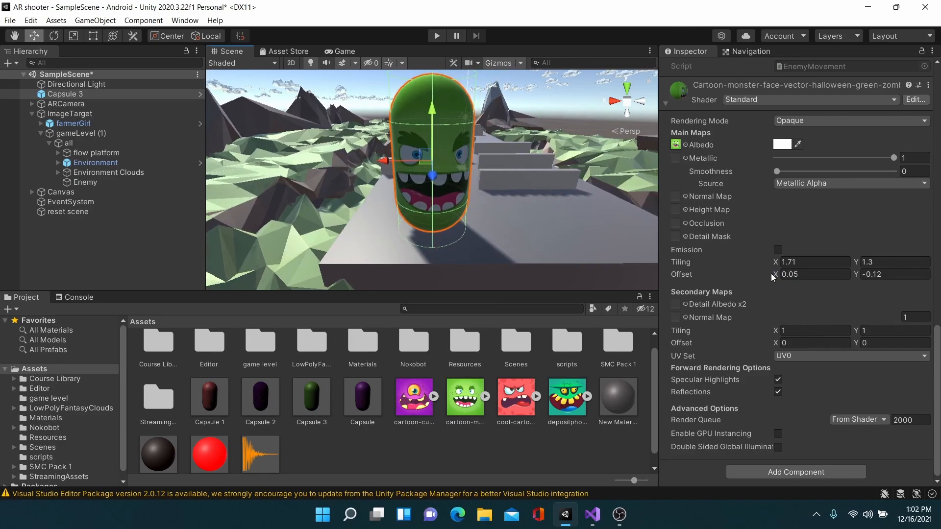
pyautogui.moveTo(775, 273); pyautogui.dragTo(779, 279)
pyautogui.keyDown('alt'); pyautogui.moveTo(578, 211); pyautogui.dragTo(461, 220); pyautogui.keyUp('alt')
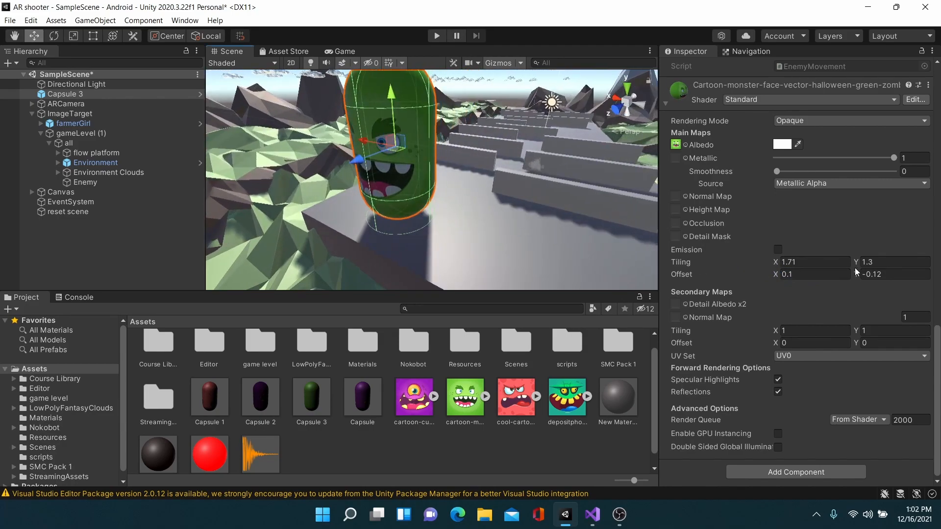
# Adjust the green monster material's vertical fit to tiling Y 1.18 and offset Y -0.14.
pyautogui.moveTo(856, 263); pyautogui.dragTo(858, 263)
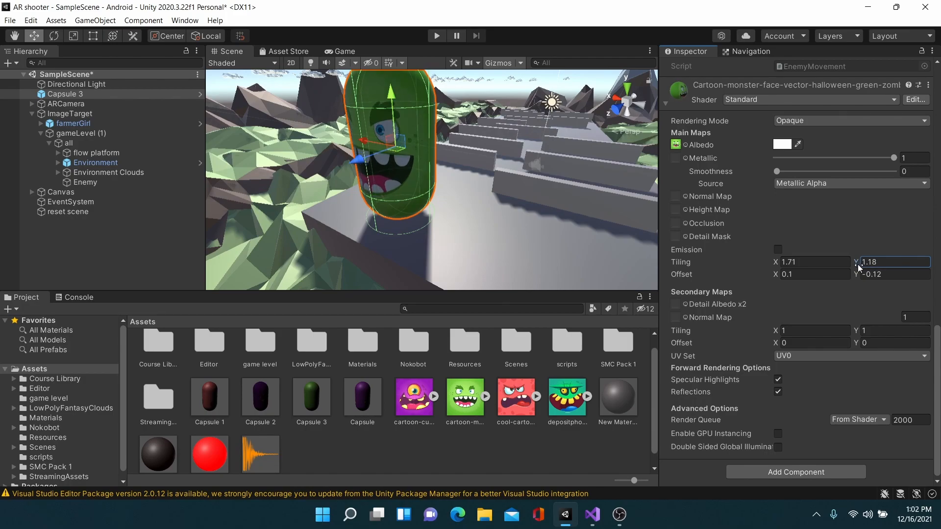
pyautogui.click(855, 276)
pyautogui.moveTo(857, 275); pyautogui.dragTo(856, 275)
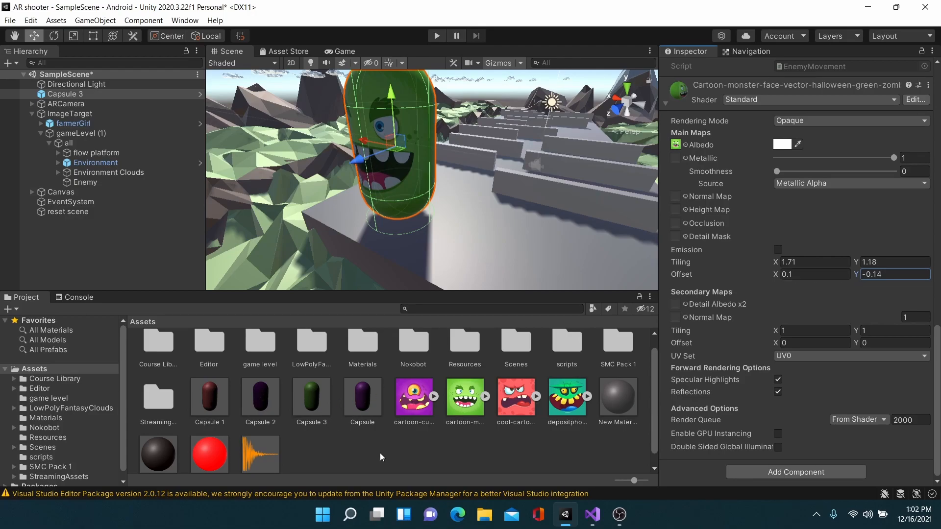
# Apply the teal depositphotos monster-face texture to the Capsule 2 prefab.
pyautogui.click(254, 391)
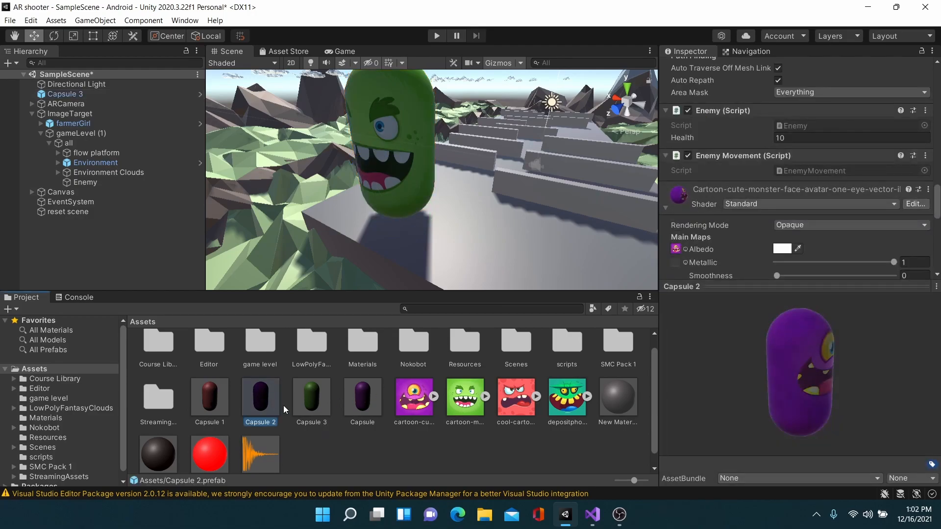
pyautogui.click(363, 416)
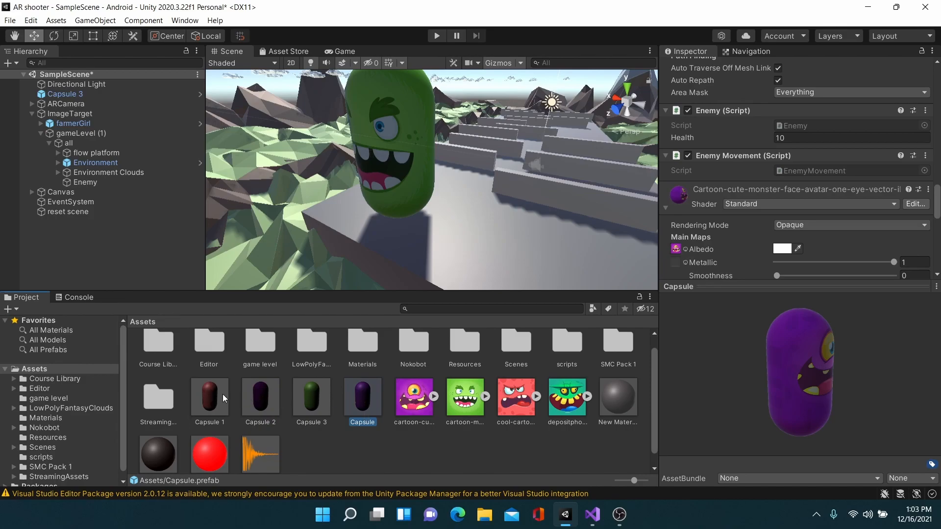
pyautogui.click(262, 401)
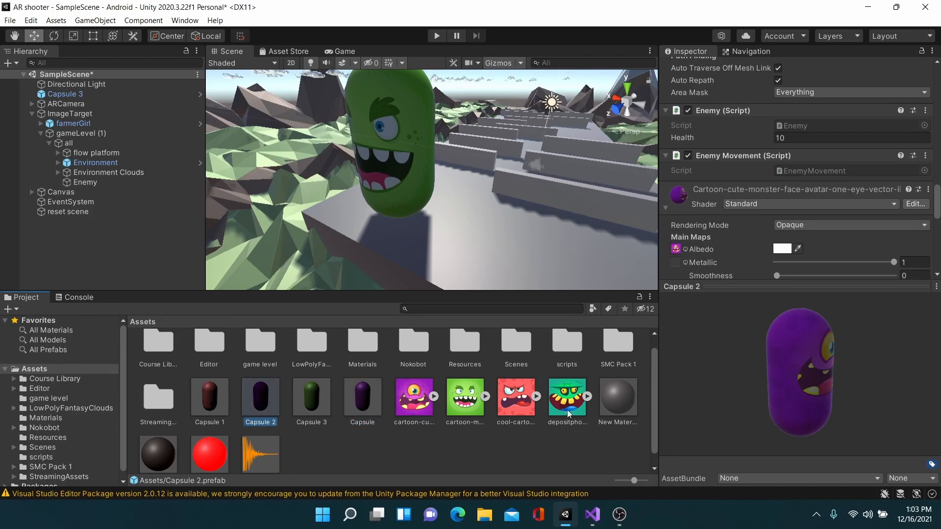
pyautogui.moveTo(569, 402)
pyautogui.mouseDown()
pyautogui.moveTo(258, 396)
pyautogui.moveTo(266, 395)
pyautogui.mouseUp()
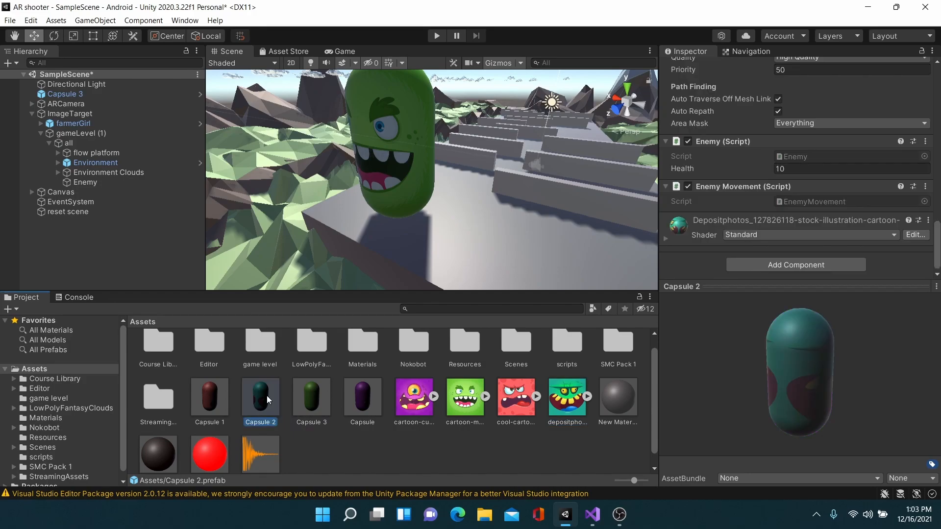
# Delete the green Capsule 3 instance from the scene and place an instance of the Capsule 2 prefab on the platform instead.
pyautogui.click(400, 176)
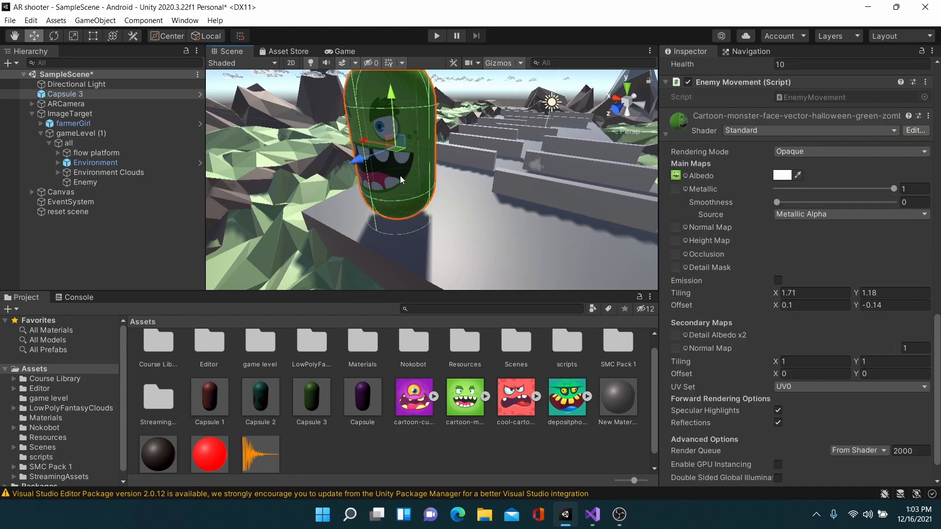
pyautogui.press('Delete')
pyautogui.moveTo(257, 408); pyautogui.dragTo(414, 219)
pyautogui.keyDown('alt'); pyautogui.moveTo(503, 249); pyautogui.dragTo(583, 228); pyautogui.keyUp('alt')
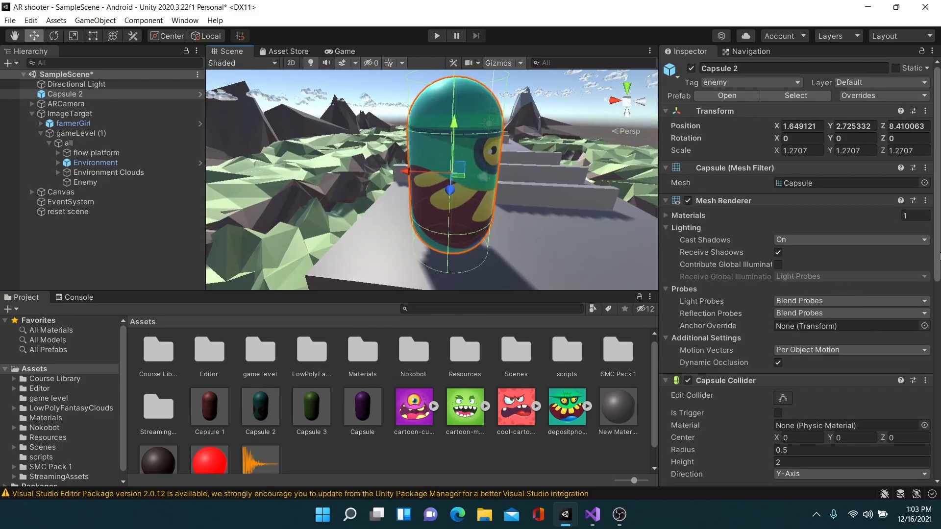
# Set the teal monster material's main tiling to X 3.07, Y 1.46 and its offset to X -0.24, Y -0.36.
pyautogui.scroll(-4, 936, 323)
pyautogui.scroll(-5, 938, 323)
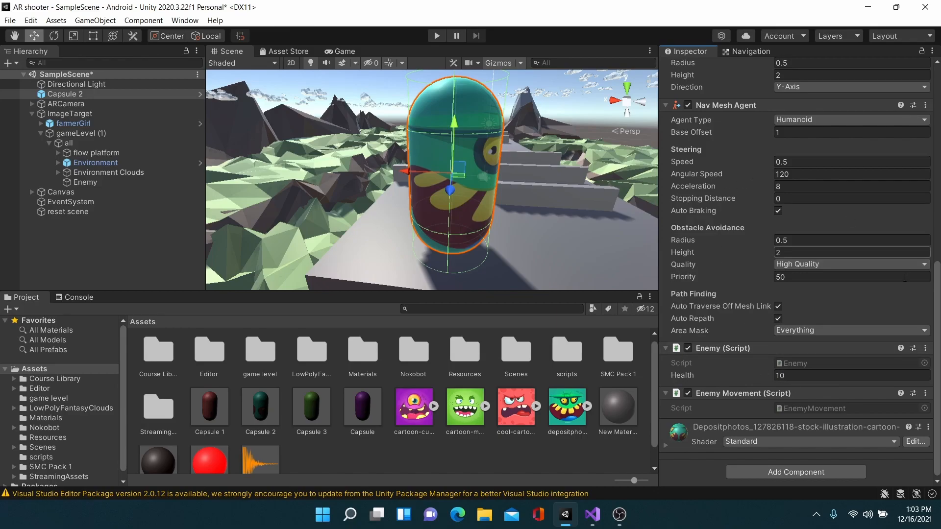
pyautogui.click(665, 445)
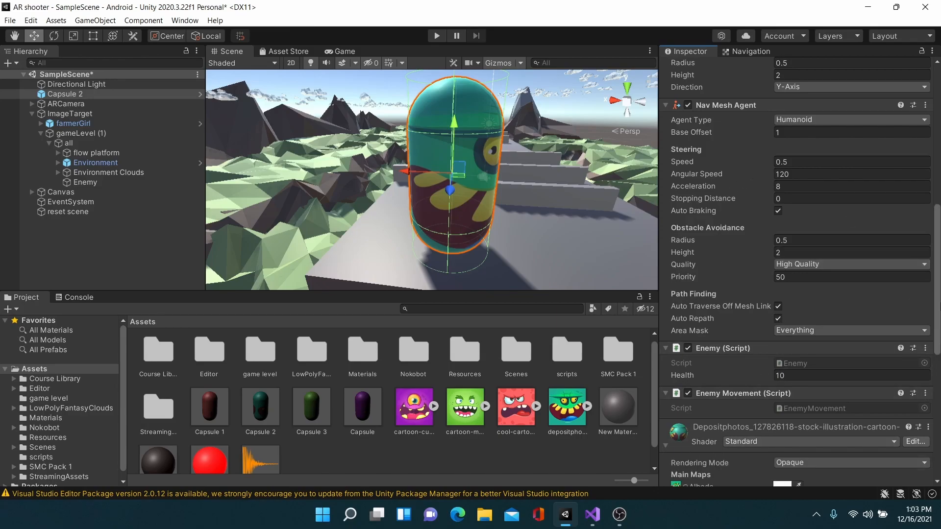
pyautogui.scroll(-7, 939, 302)
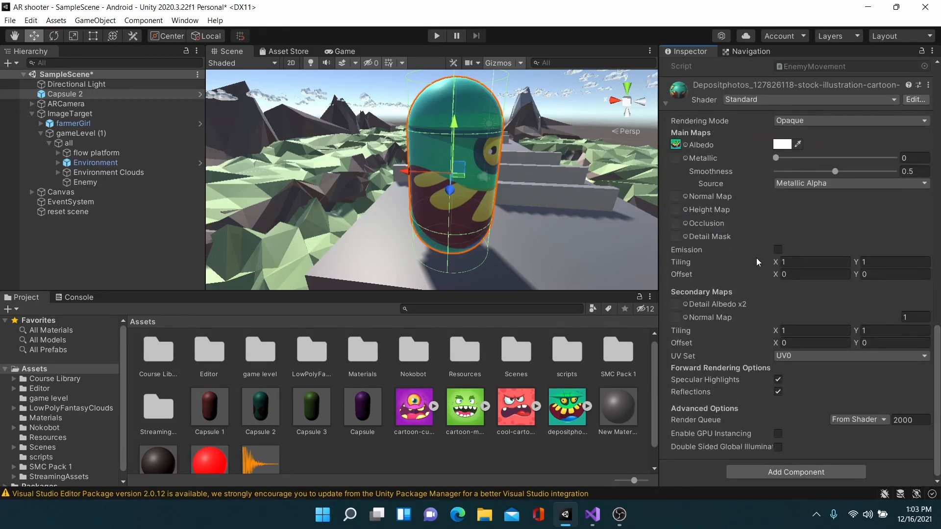
pyautogui.moveTo(775, 277)
pyautogui.mouseDown()
pyautogui.moveTo(786, 277)
pyautogui.moveTo(784, 264)
pyautogui.moveTo(815, 270)
pyautogui.moveTo(758, 279)
pyautogui.moveTo(766, 280)
pyautogui.moveTo(768, 263)
pyautogui.moveTo(784, 266)
pyautogui.moveTo(771, 275)
pyautogui.mouseUp()
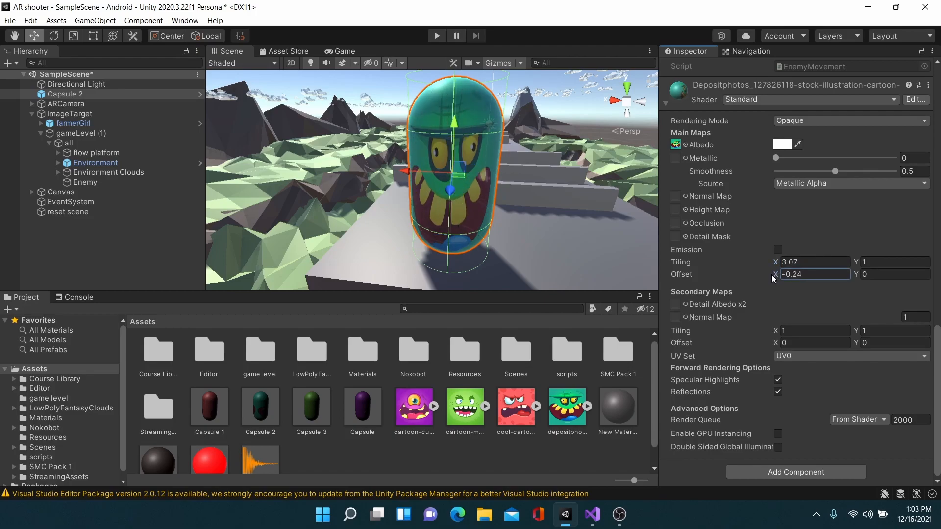
pyautogui.moveTo(854, 275)
pyautogui.mouseDown()
pyautogui.moveTo(865, 277)
pyautogui.moveTo(858, 263)
pyautogui.moveTo(859, 278)
pyautogui.moveTo(848, 278)
pyautogui.moveTo(865, 261)
pyautogui.moveTo(849, 277)
pyautogui.mouseUp()
pyautogui.click(855, 275)
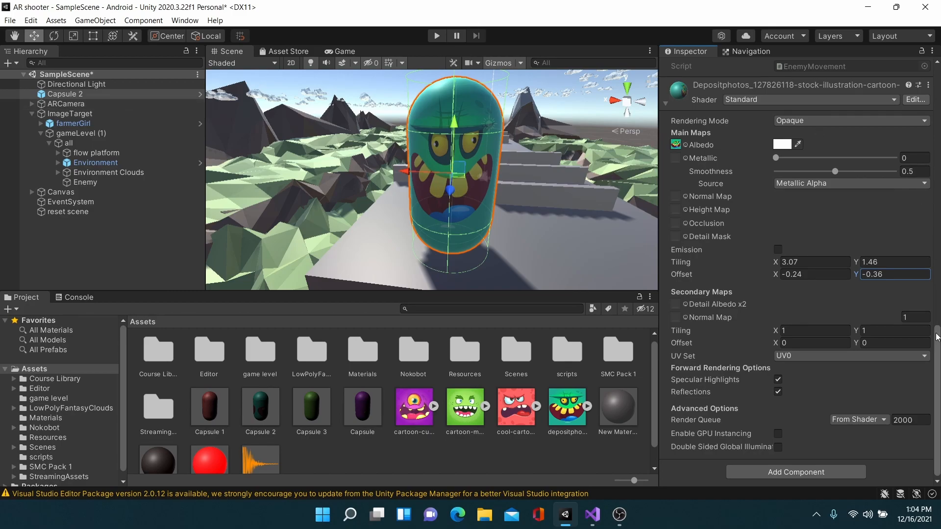
# Set the Capsule 1 prefab's Nav Mesh Agent speed to 0.7.
pyautogui.scroll(10, 938, 289)
pyautogui.scroll(3, 800, 271)
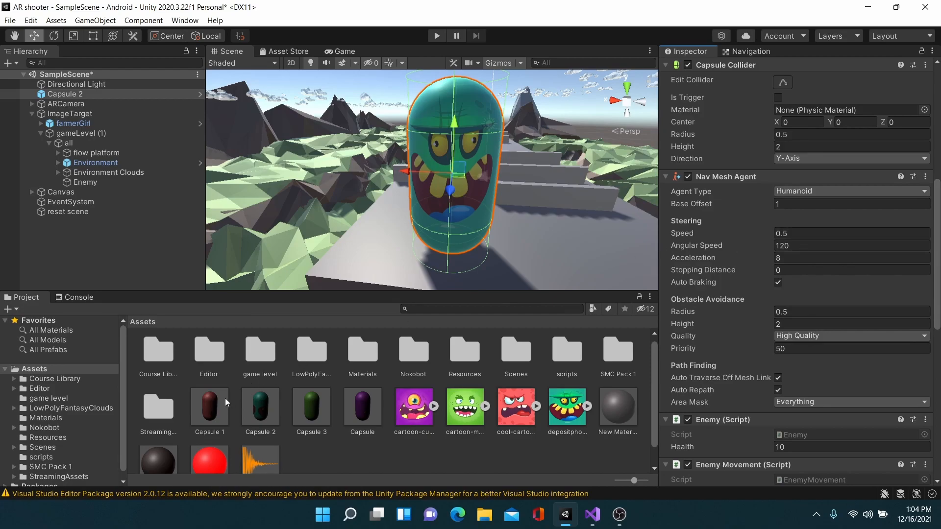
pyautogui.click(210, 408)
pyautogui.scroll(5, 939, 155)
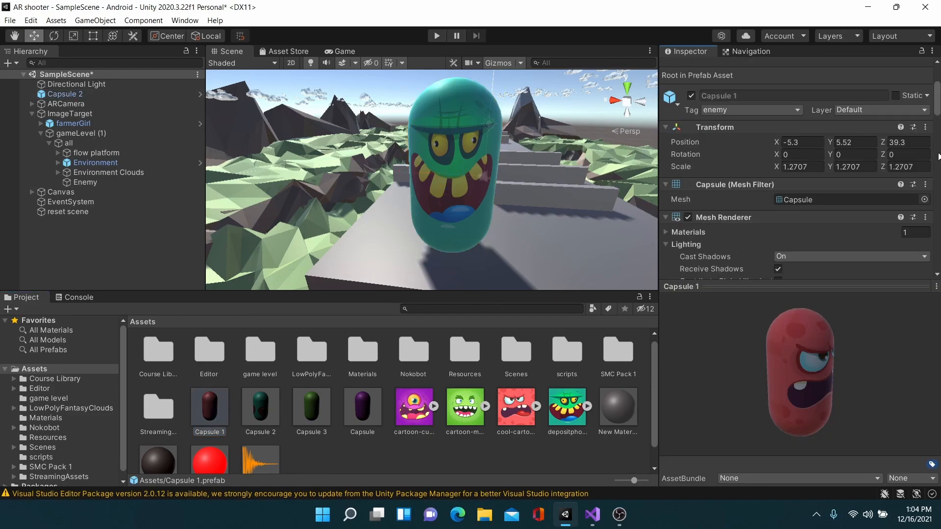
pyautogui.scroll(-15, 796, 167)
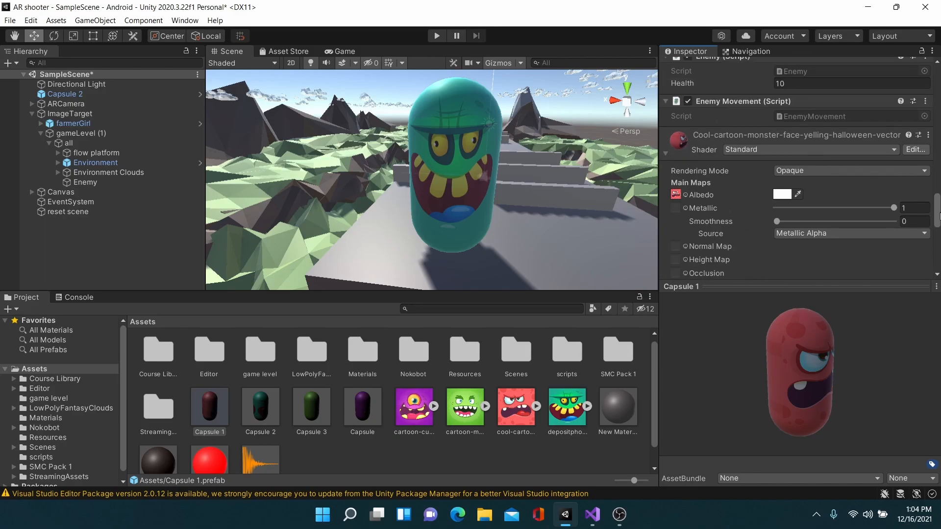
pyautogui.scroll(12, 797, 167)
pyautogui.scroll(-4, 796, 166)
pyautogui.scroll(6, 796, 167)
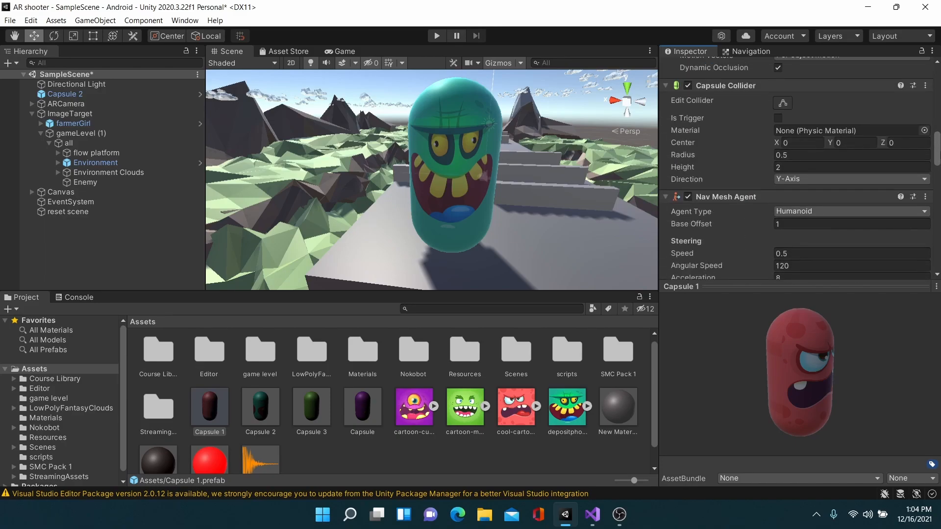
pyautogui.scroll(-1, 831, 171)
pyautogui.click(830, 170)
pyautogui.write('0.7')
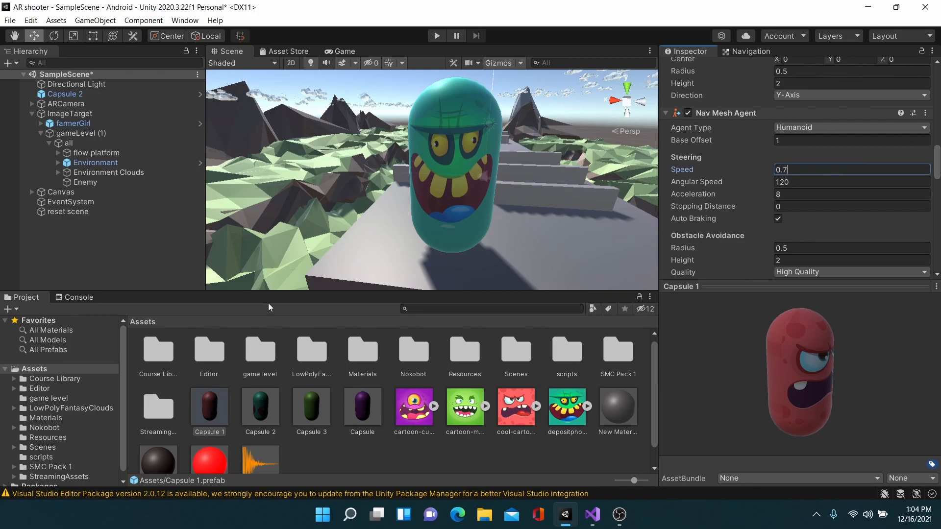
# Set the Nav Mesh Agent speed to 0.6 on the Capsule 2 prefab and 0.5 on the Capsule 3 prefab.
pyautogui.click(250, 410)
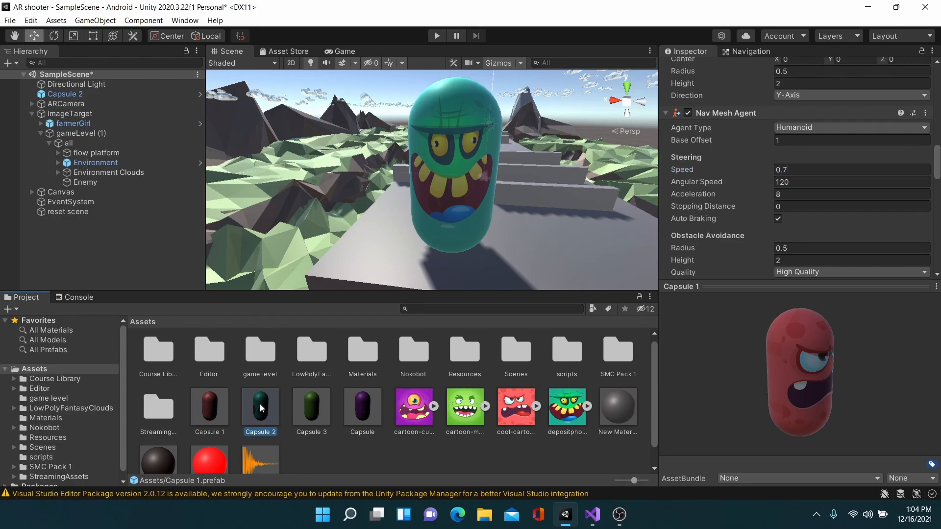
pyautogui.click(809, 168)
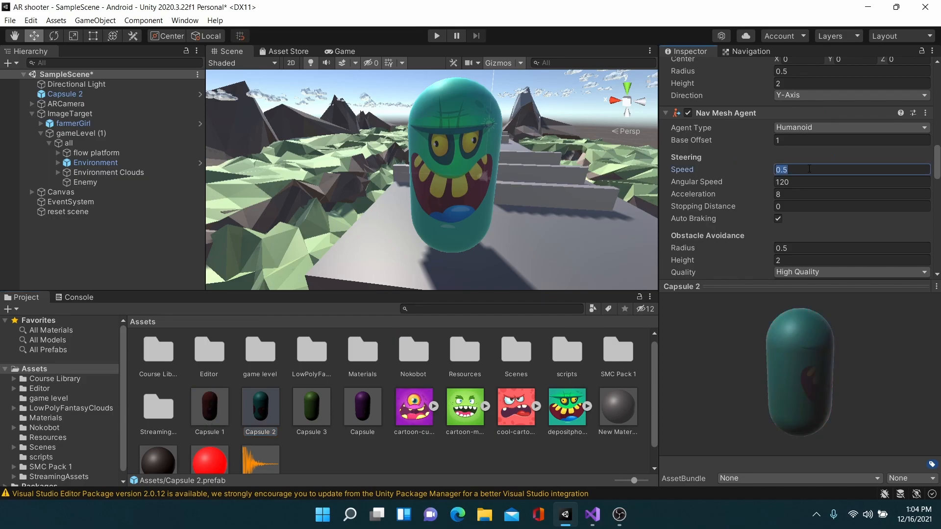
pyautogui.write('0.6')
pyautogui.click(312, 407)
pyautogui.click(791, 169)
pyautogui.write('0.7')
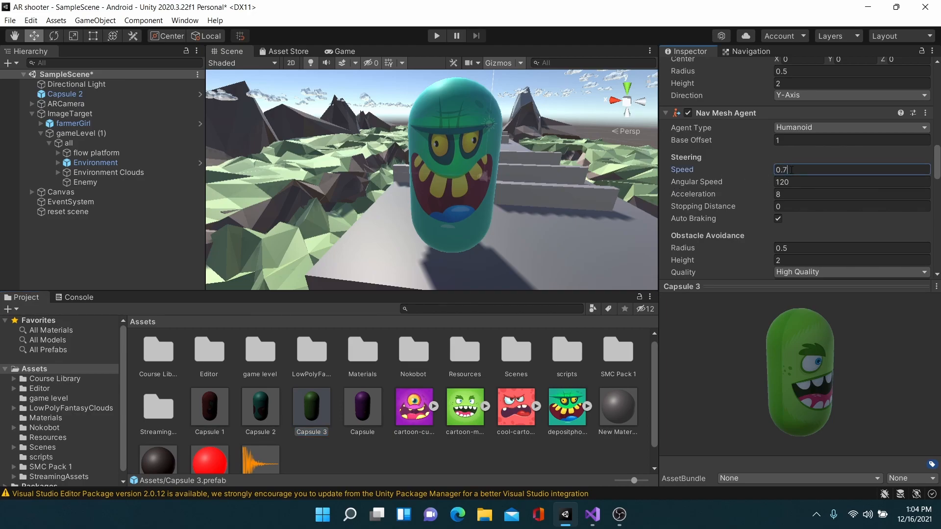
pyautogui.press('BackSpace')
pyautogui.write('5')
# Set the purple Capsule prefab's Nav Mesh Agent speed to 0.65.
pyautogui.click(367, 414)
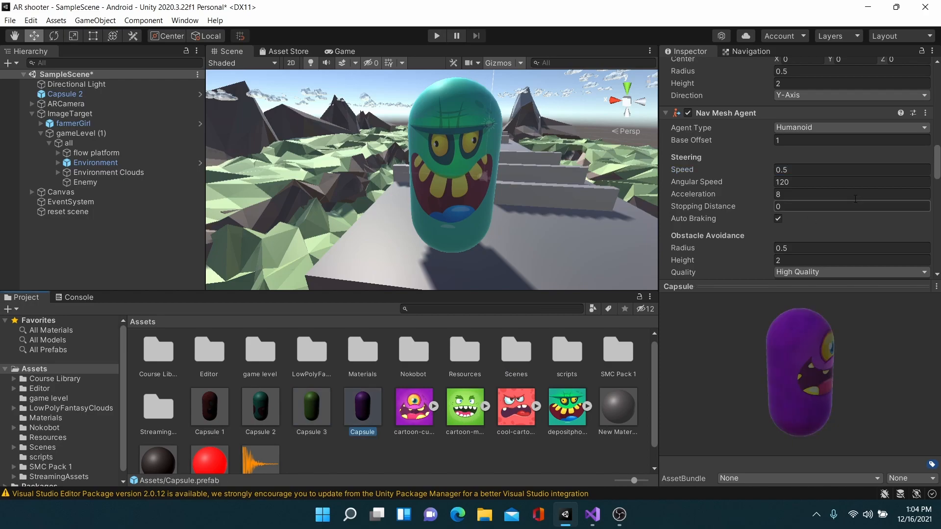
pyautogui.click(838, 169)
pyautogui.write('0')
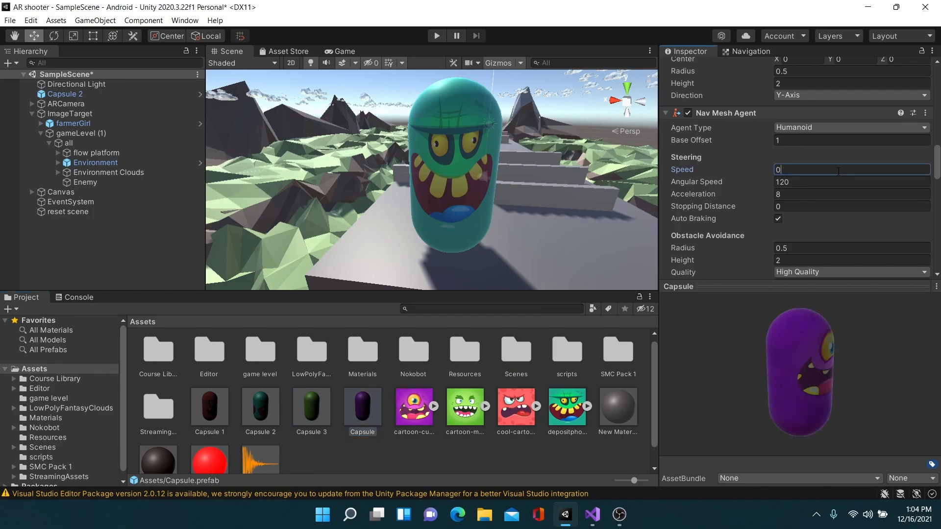
pyautogui.write('.65')
# Delete the teal Capsule 2 instance from the scene.
pyautogui.click(490, 456)
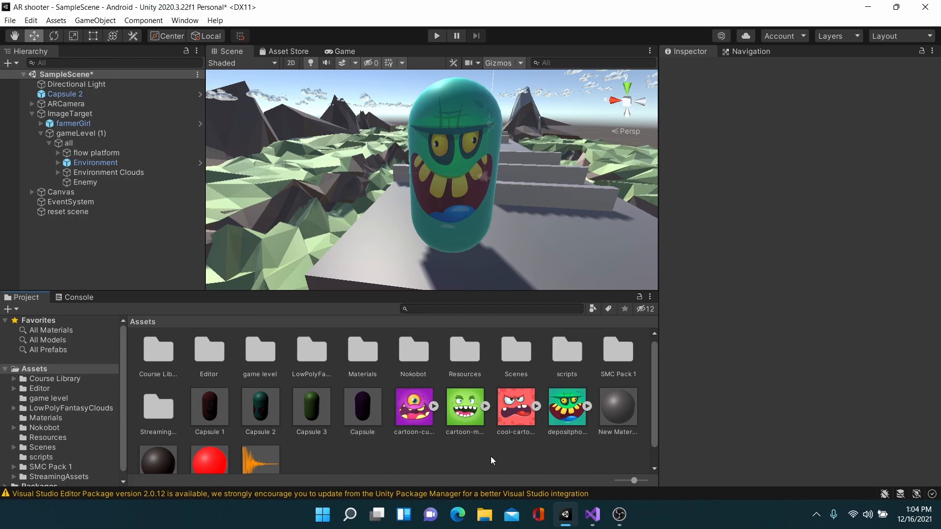
pyautogui.click(101, 93)
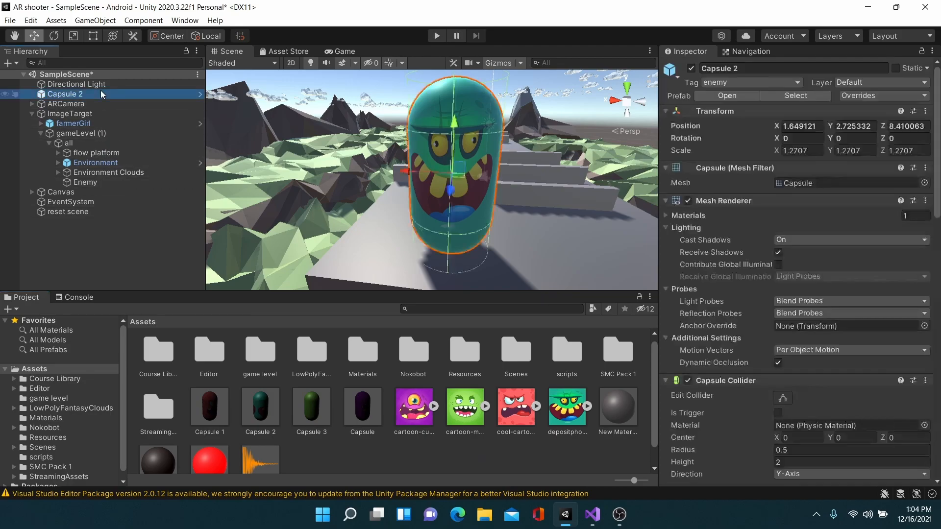
pyautogui.press('Delete')
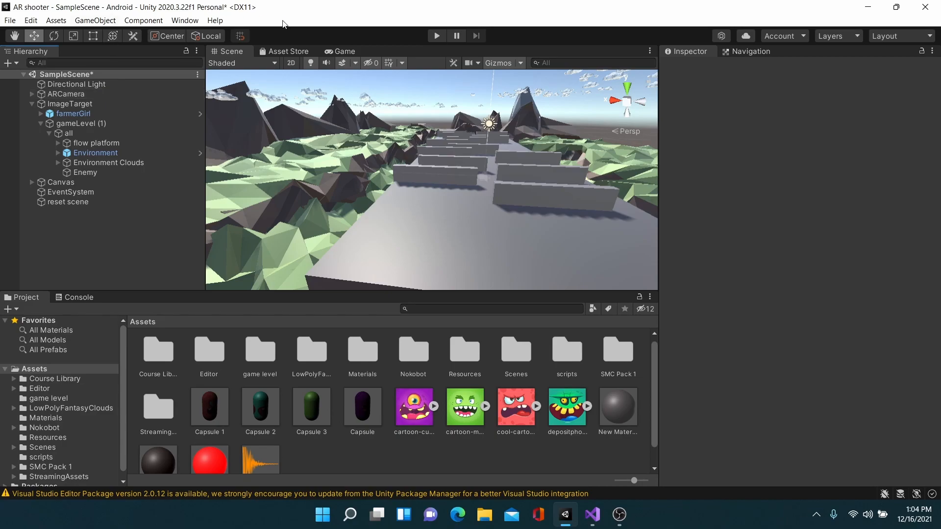
# Start play mode and dock the Game view beside the Scene view so both are visible together.
pyautogui.click(436, 36)
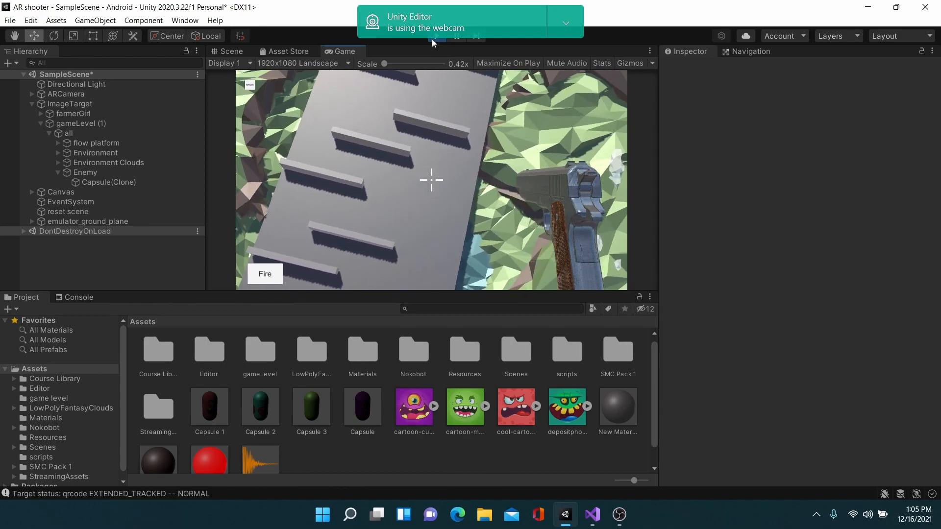
pyautogui.click(228, 52)
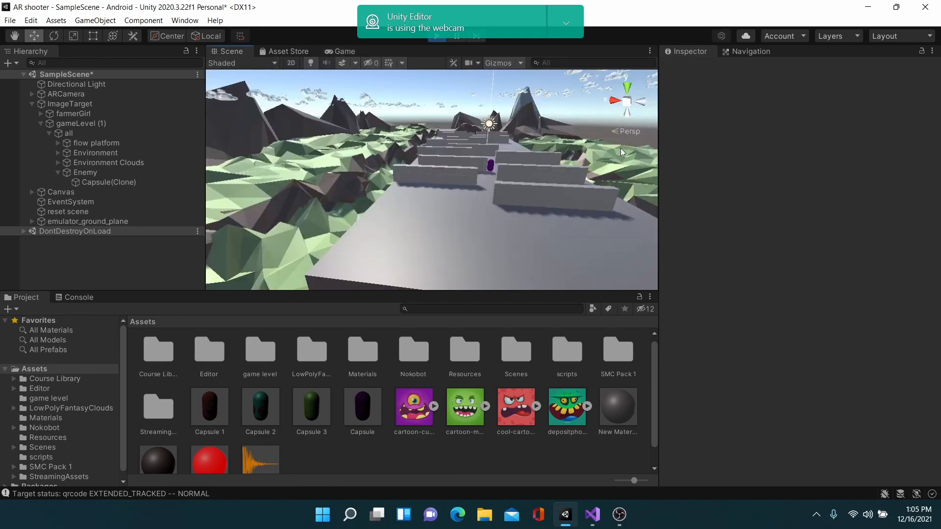
pyautogui.moveTo(337, 54); pyautogui.dragTo(602, 167)
pyautogui.moveTo(657, 116); pyautogui.dragTo(772, 138)
pyautogui.moveTo(536, 131); pyautogui.dragTo(344, 193)
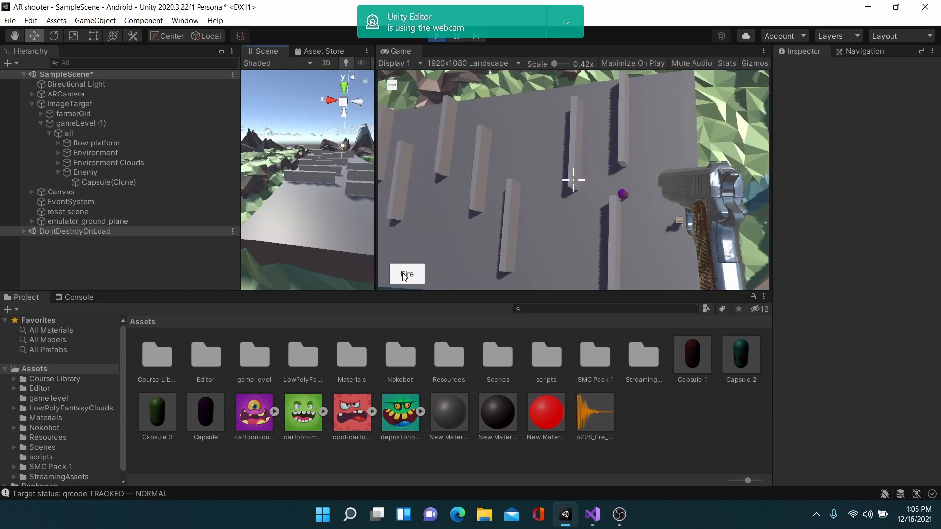
# Playtest the enemy waves by repeatedly firing the gun at the spawned capsules, and stop play mode.
pyautogui.click(402, 276)
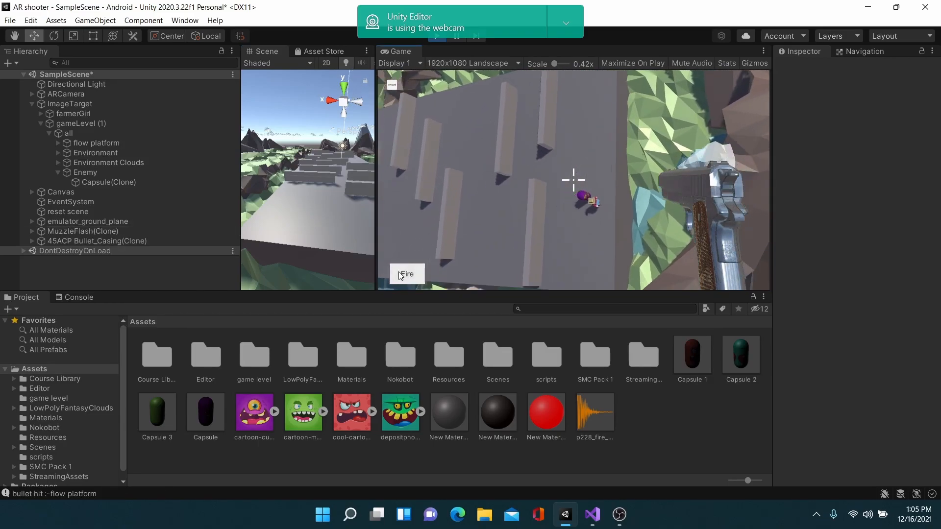
pyautogui.click(402, 274)
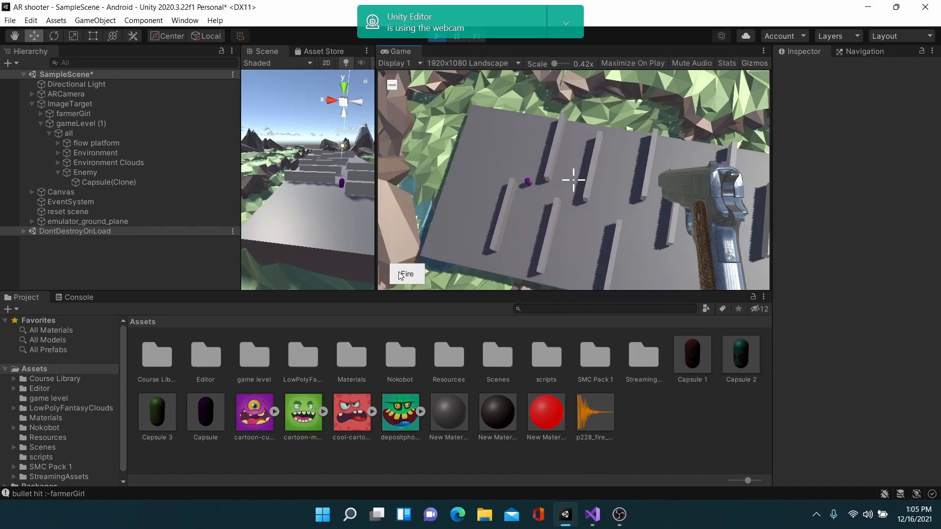
pyautogui.click(401, 275)
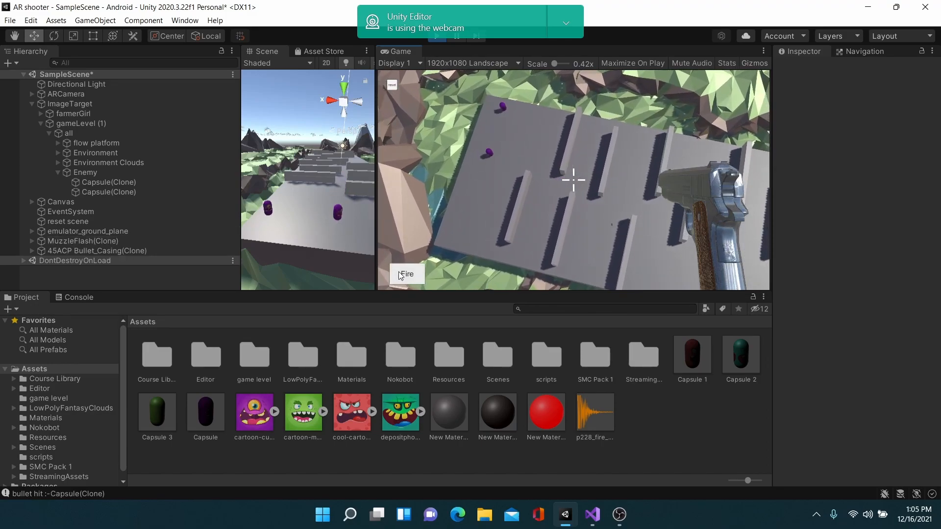
pyautogui.click(401, 276)
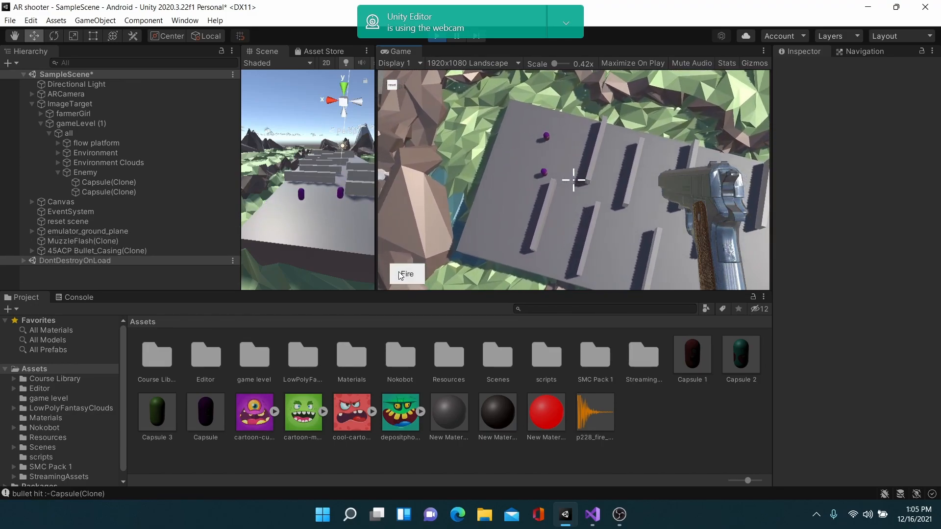
pyautogui.click(401, 275)
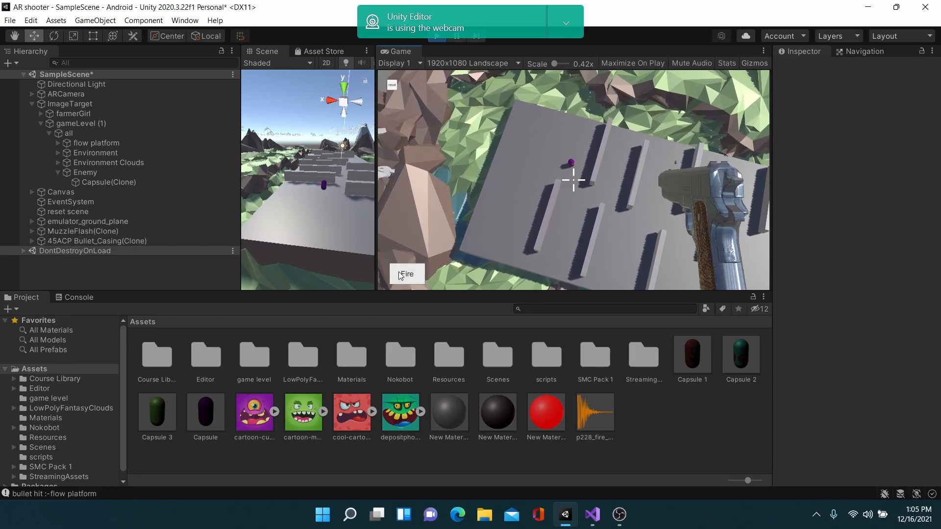
pyautogui.click(401, 275)
pyautogui.click(401, 275)
pyautogui.click(400, 276)
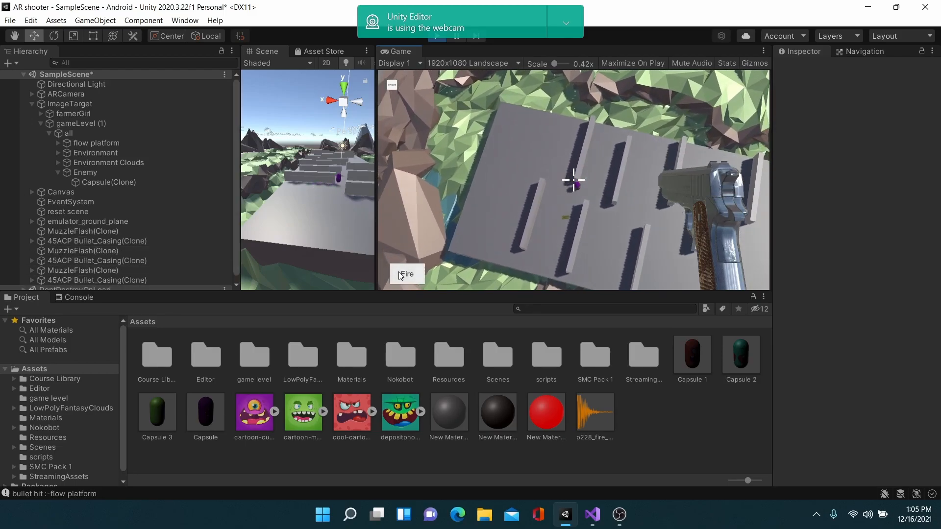
pyautogui.click(400, 275)
pyautogui.click(400, 275)
pyautogui.click(401, 275)
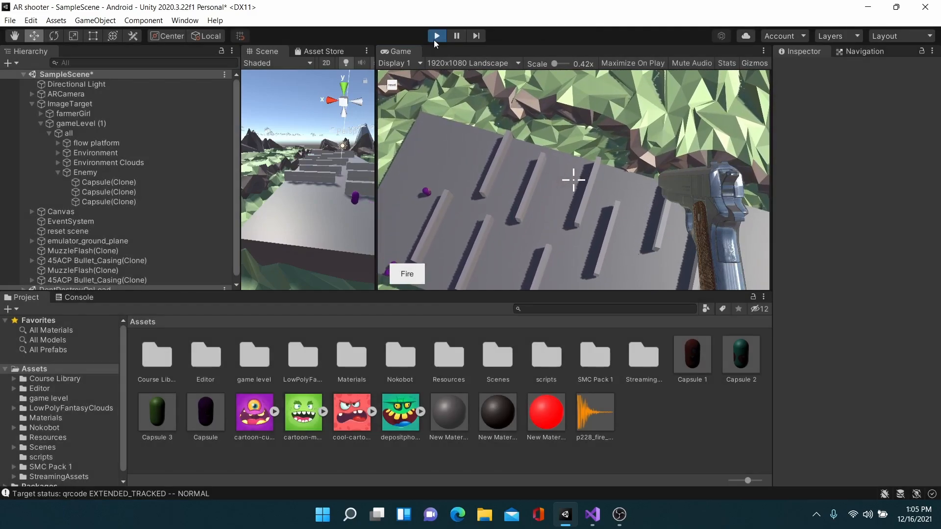
pyautogui.click(434, 40)
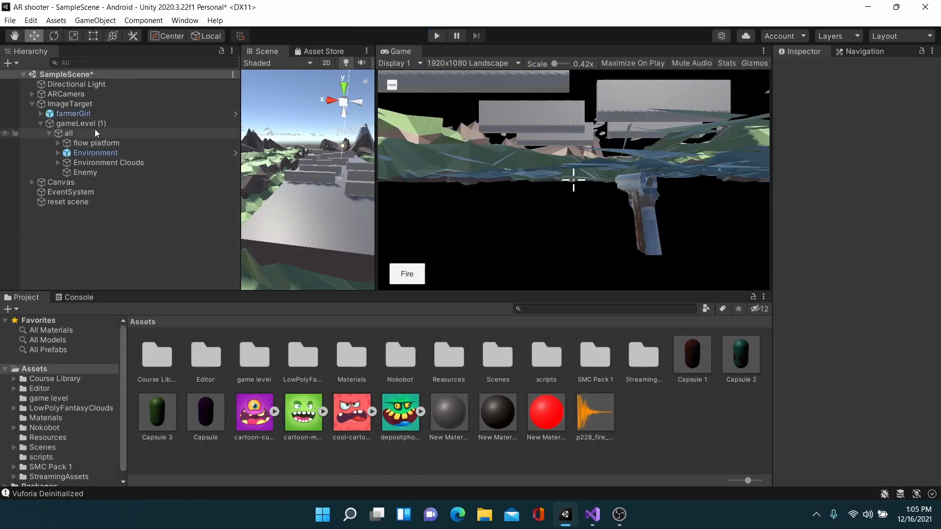
# Widen the Inspector for farmerGirl and add a third entry to its Spawn script's Enemy Prefebs list.
pyautogui.click(72, 114)
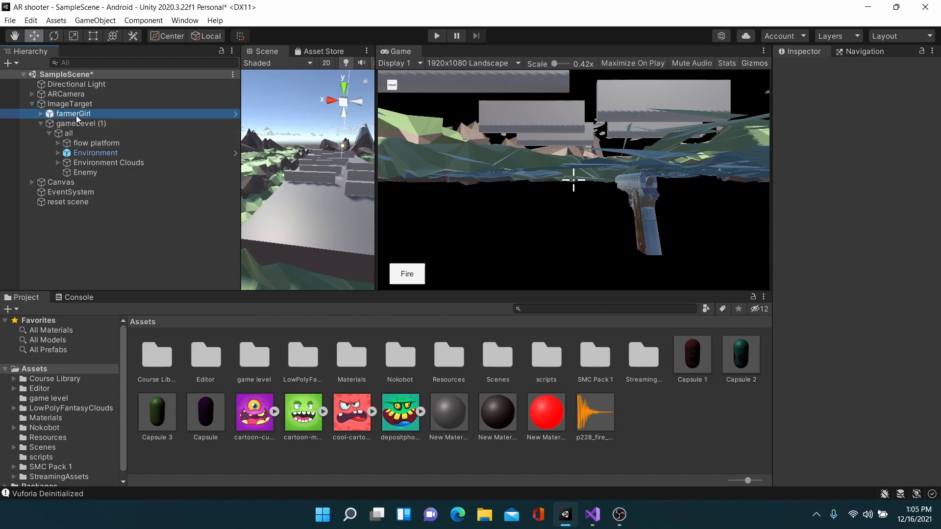
pyautogui.moveTo(771, 192); pyautogui.dragTo(651, 192)
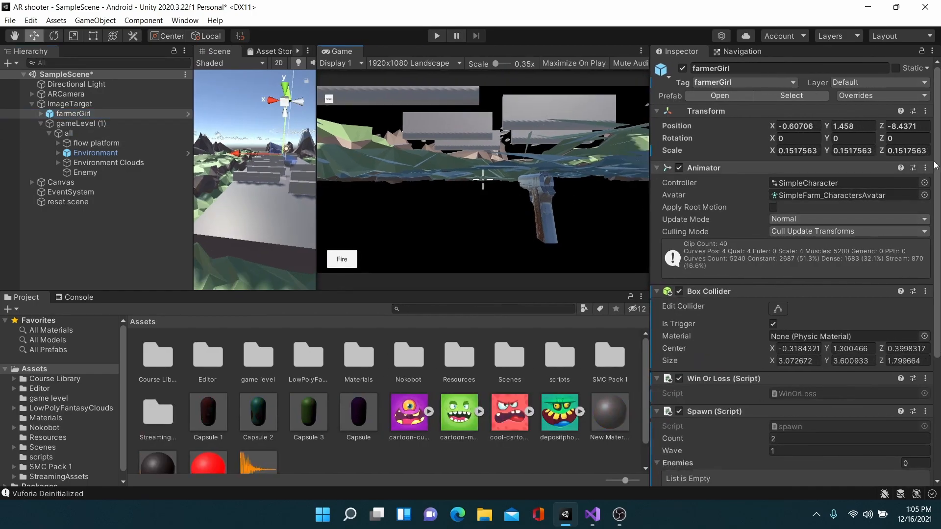
pyautogui.scroll(-5, 932, 345)
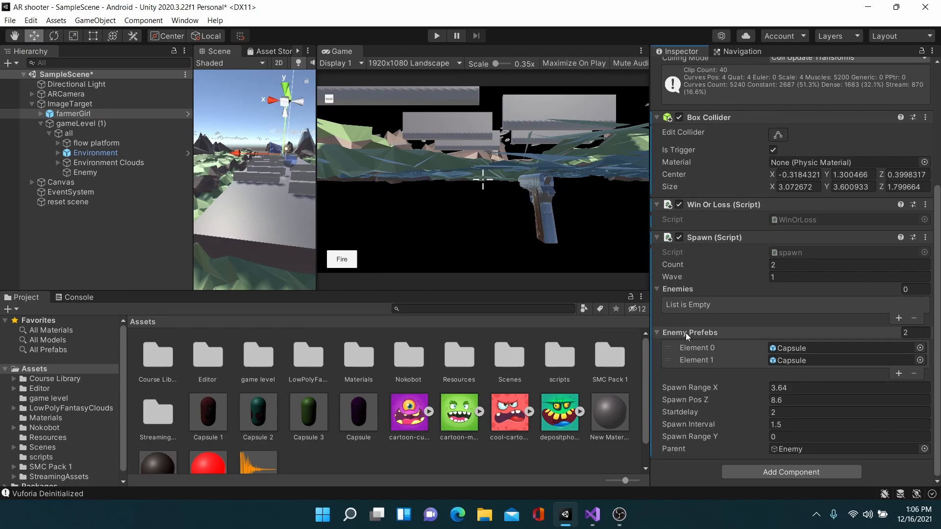
pyautogui.click(899, 372)
pyautogui.doubleClick(900, 372)
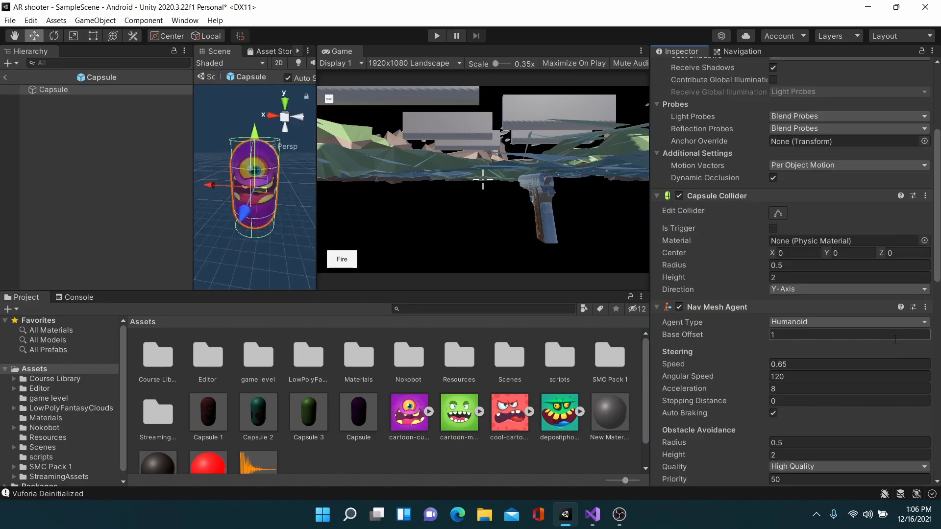
pyautogui.hotkey('ctrl', 'z')
pyautogui.click(4, 78)
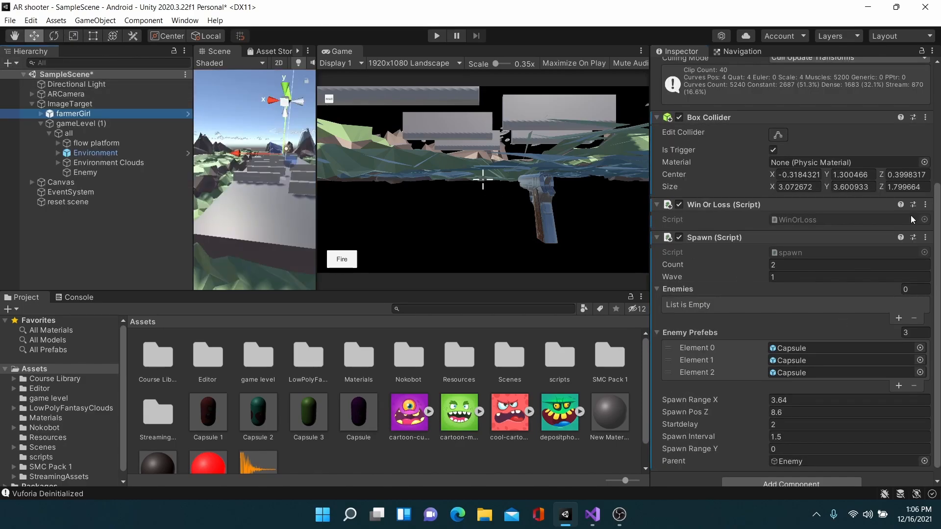
# Add a fourth Enemy Prefebs entry and assign Capsule 1, Capsule 2 and Capsule 3 to Elements 1, 2 and 3.
pyautogui.moveTo(936, 229); pyautogui.dragTo(937, 240)
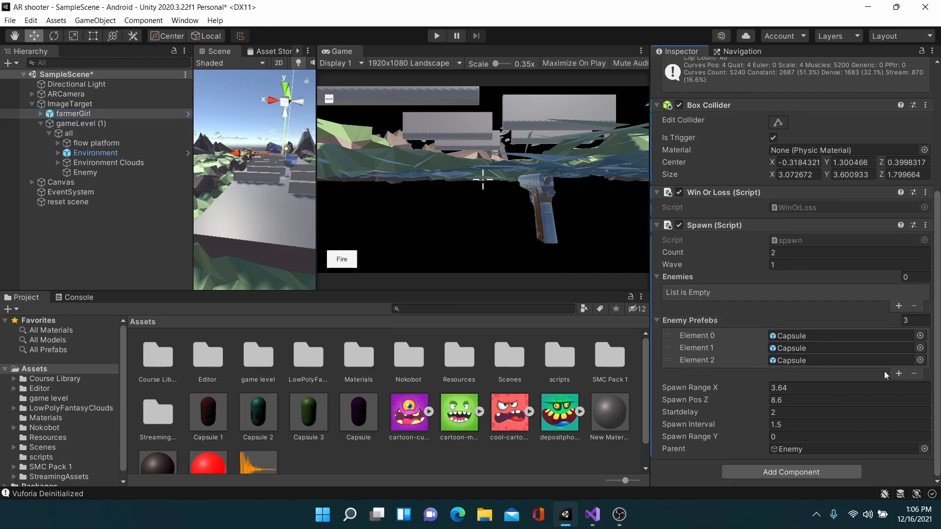
pyautogui.click(898, 374)
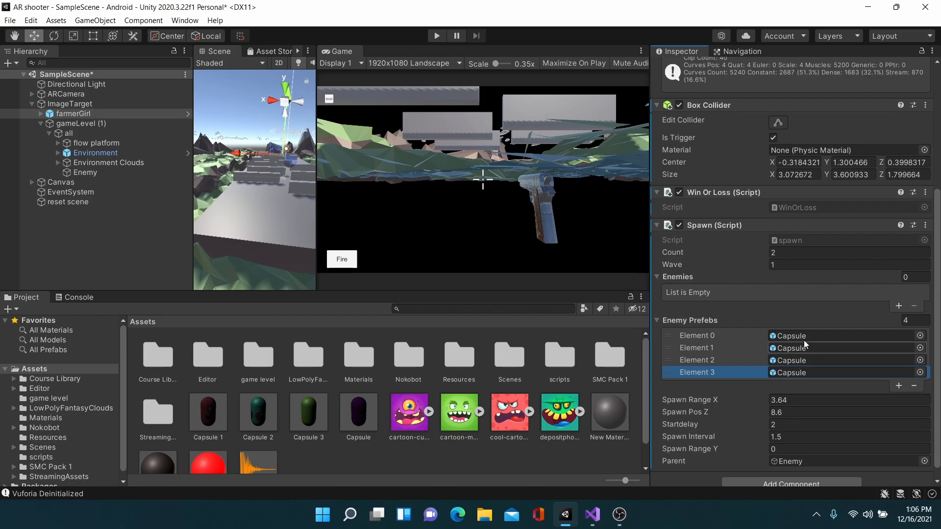
pyautogui.moveTo(268, 418); pyautogui.dragTo(828, 349)
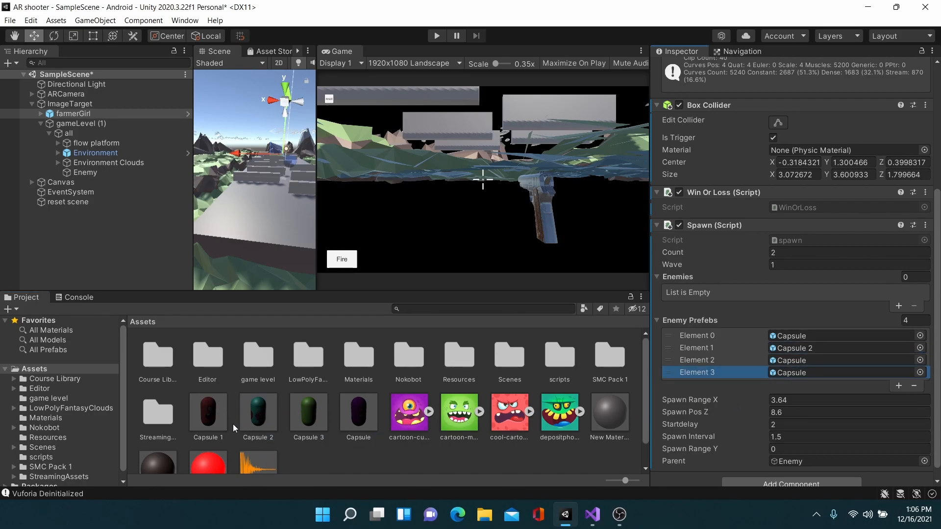
pyautogui.moveTo(209, 420); pyautogui.dragTo(831, 349)
pyautogui.moveTo(263, 411); pyautogui.dragTo(832, 372)
# Playtest the waves of all four capsule enemies by repeatedly firing the gun in play mode, and stop play mode.
pyautogui.click(437, 34)
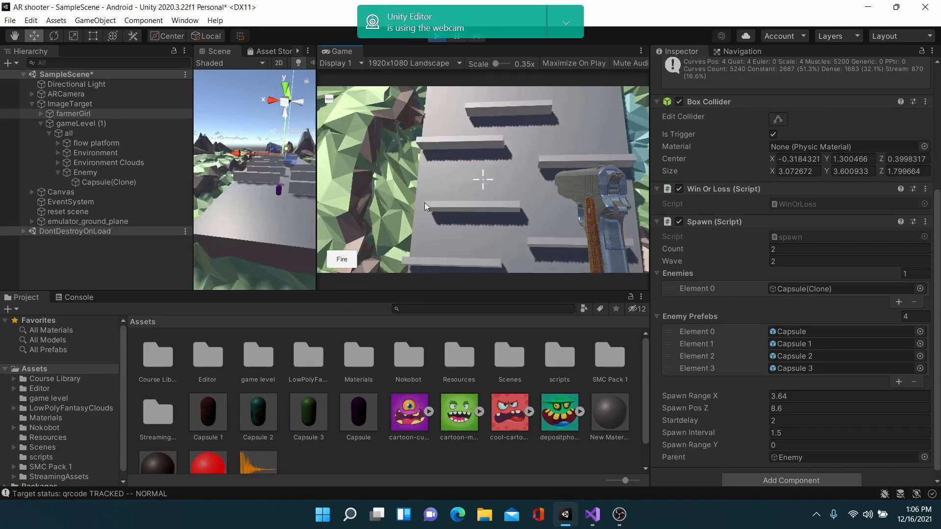
pyautogui.click(352, 260)
pyautogui.click(352, 260)
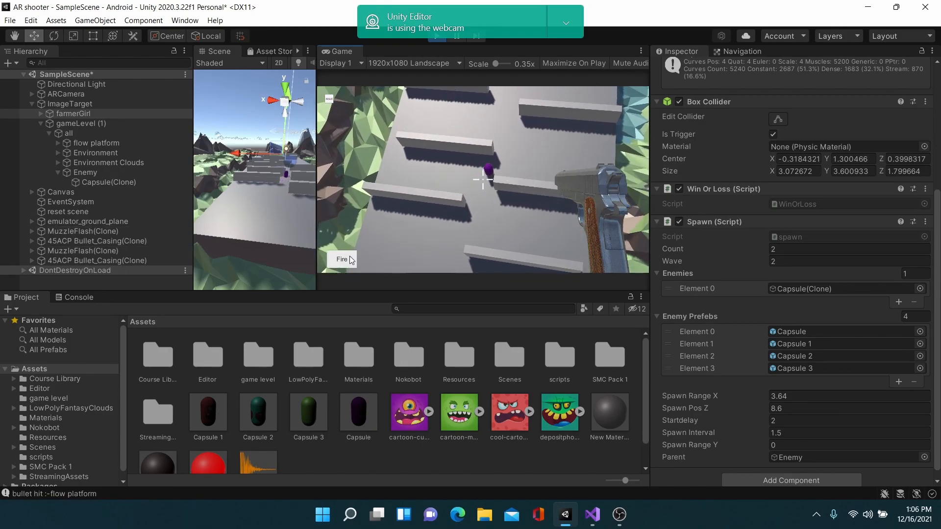
pyautogui.click(351, 260)
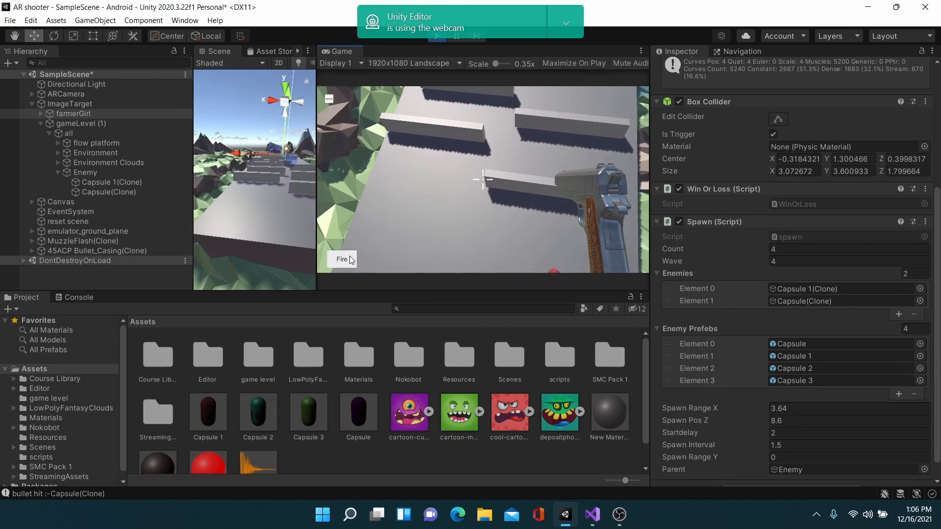
pyautogui.click(352, 260)
pyautogui.click(351, 260)
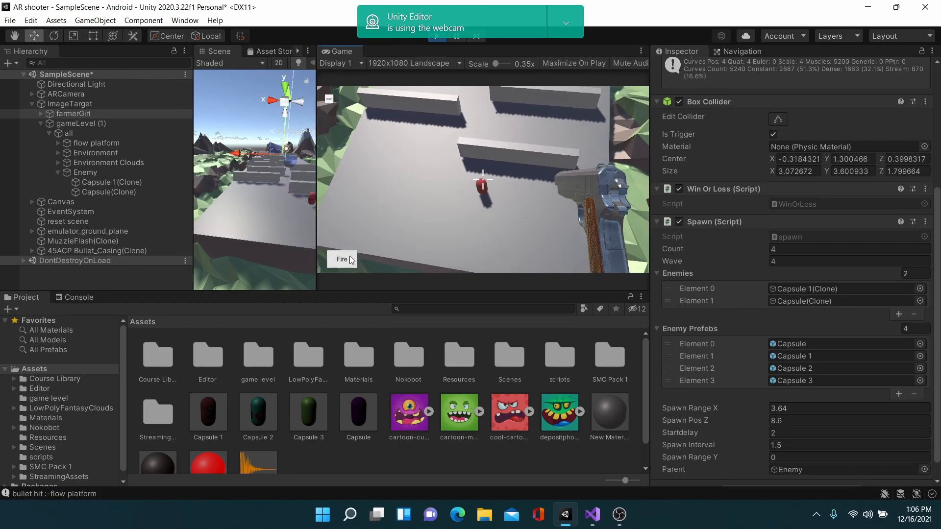
pyautogui.click(352, 260)
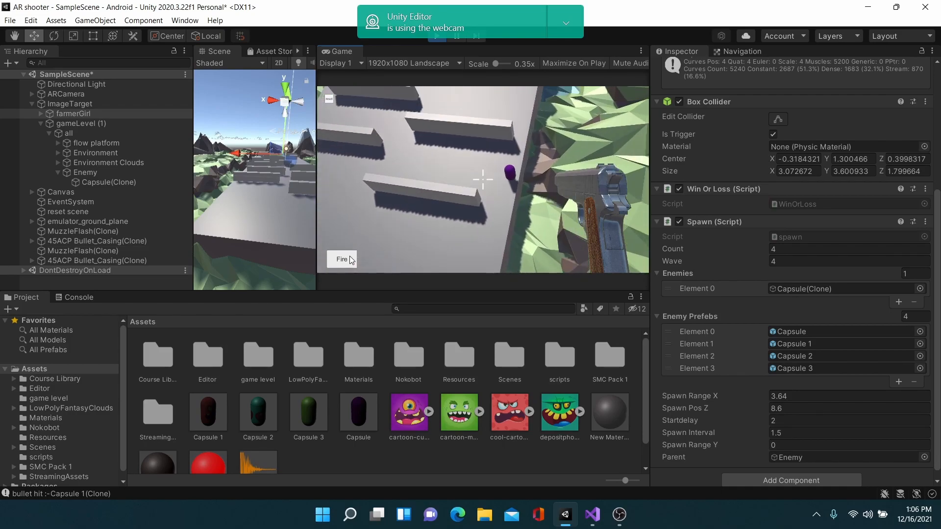
pyautogui.click(351, 260)
pyautogui.click(352, 260)
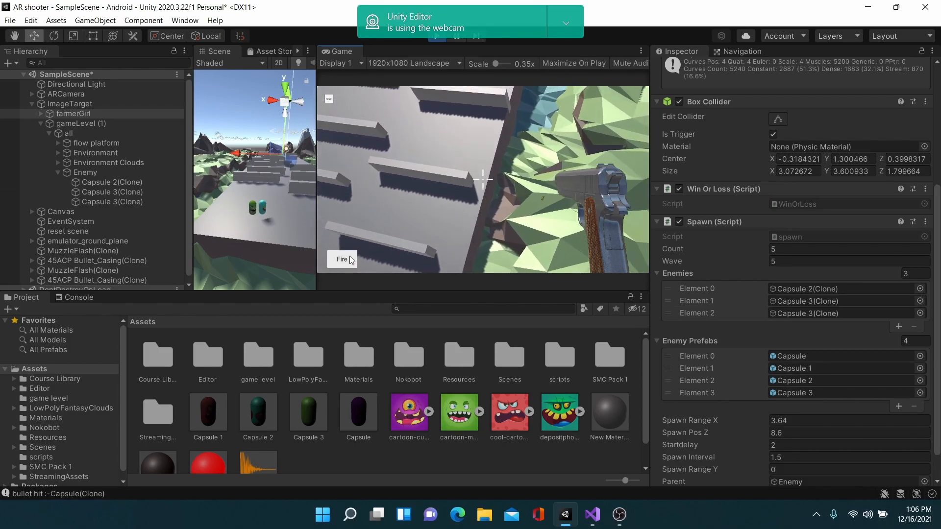
pyautogui.click(351, 260)
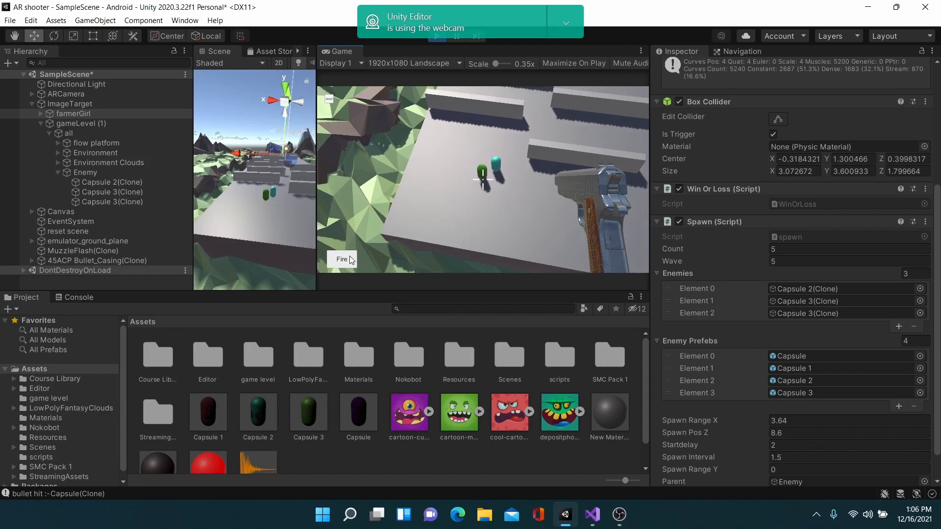
pyautogui.click(351, 260)
pyautogui.click(351, 260)
pyautogui.click(352, 260)
pyautogui.click(351, 260)
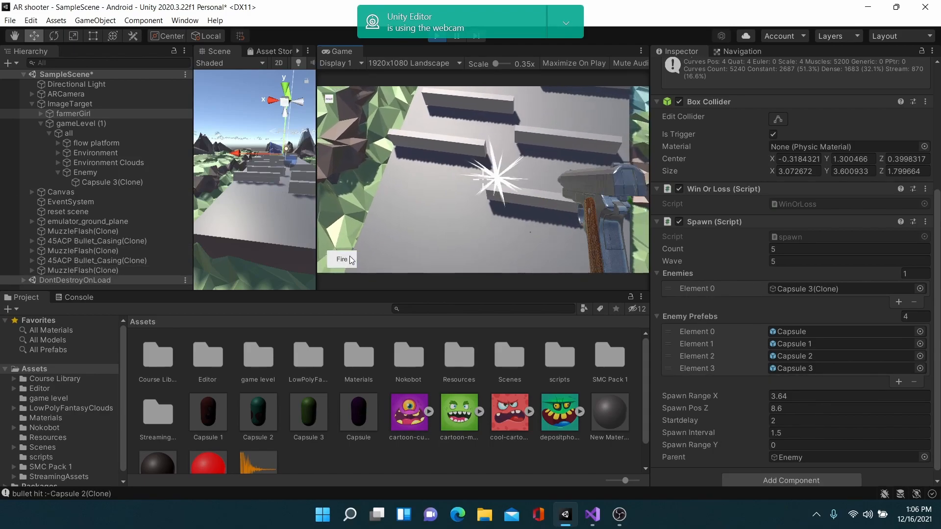
pyautogui.click(351, 260)
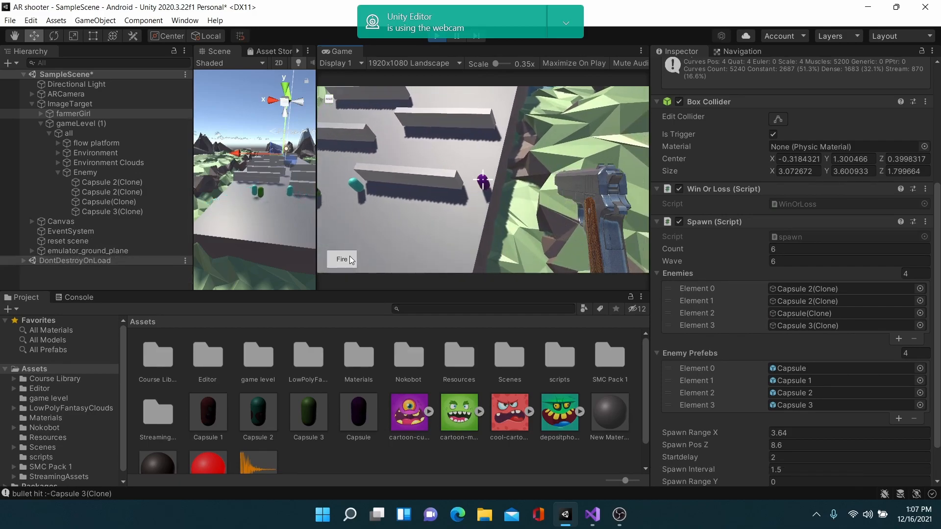
pyautogui.click(351, 260)
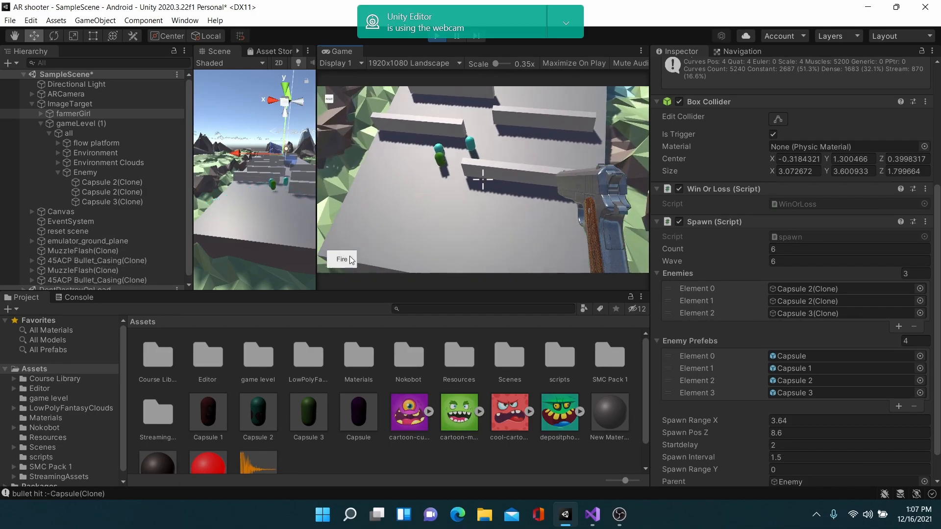
pyautogui.click(351, 260)
pyautogui.click(351, 260)
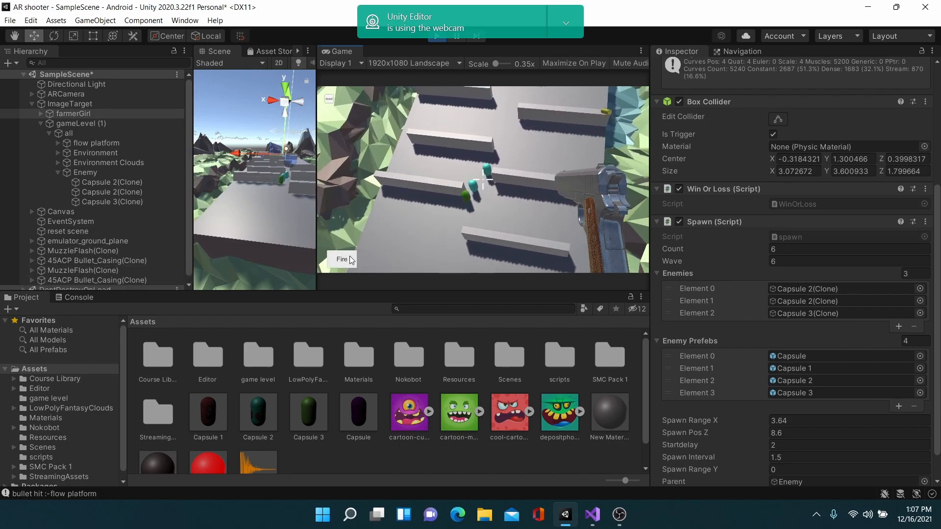
pyautogui.click(352, 260)
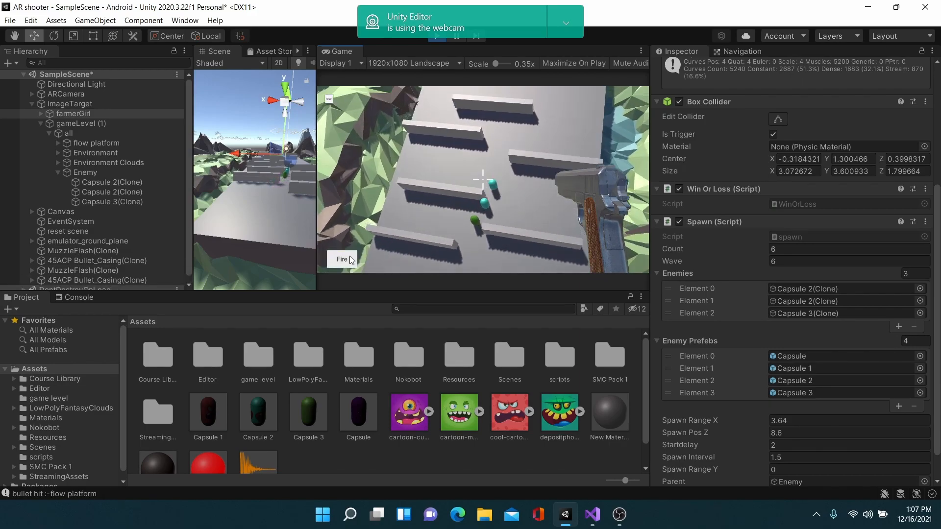
pyautogui.click(352, 260)
pyautogui.click(351, 260)
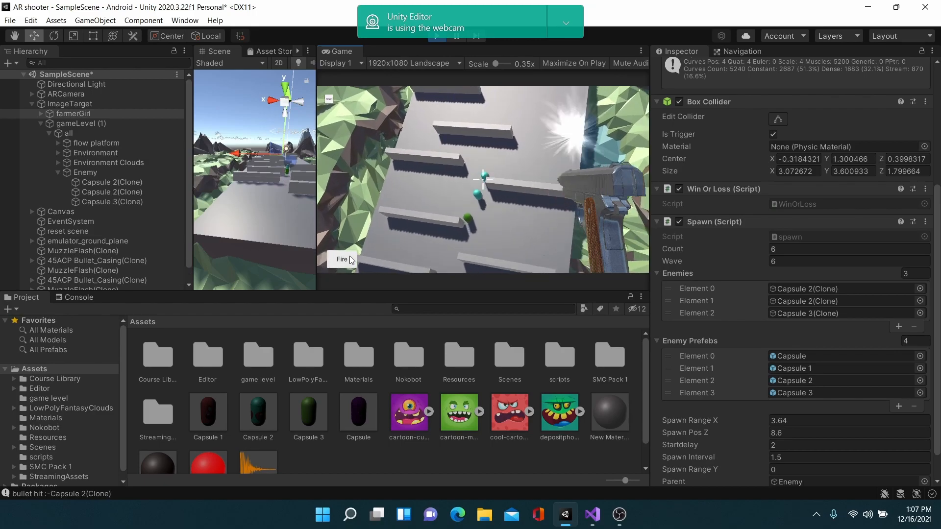
pyautogui.click(351, 260)
pyautogui.click(349, 260)
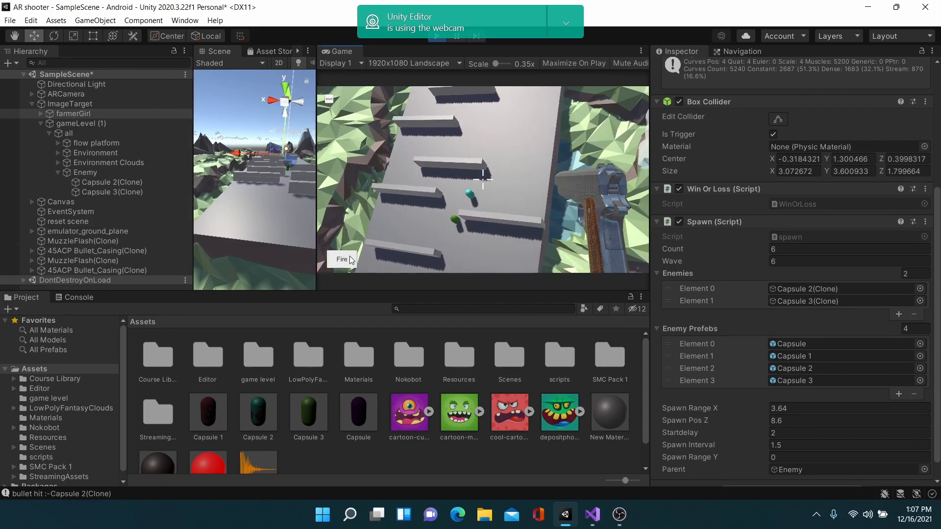
pyautogui.click(350, 260)
pyautogui.click(351, 260)
pyautogui.click(351, 260)
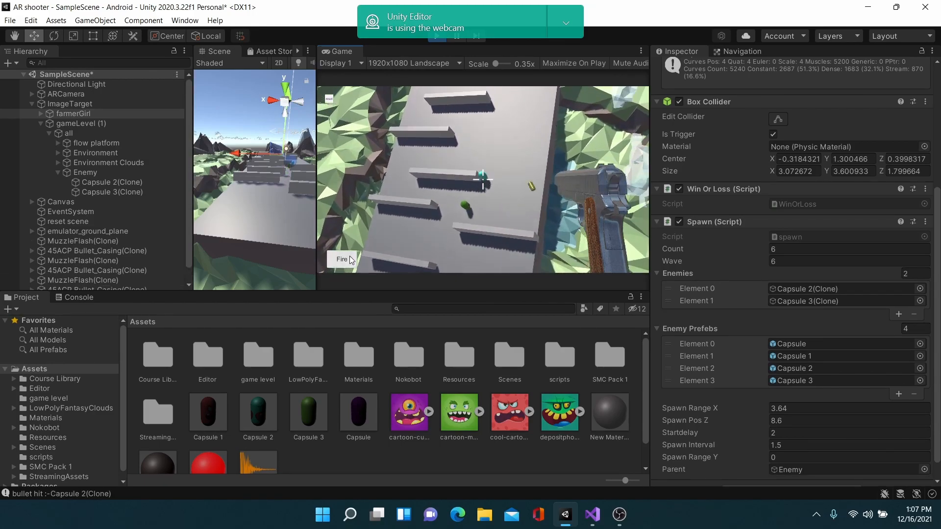
pyautogui.click(352, 260)
pyautogui.click(352, 261)
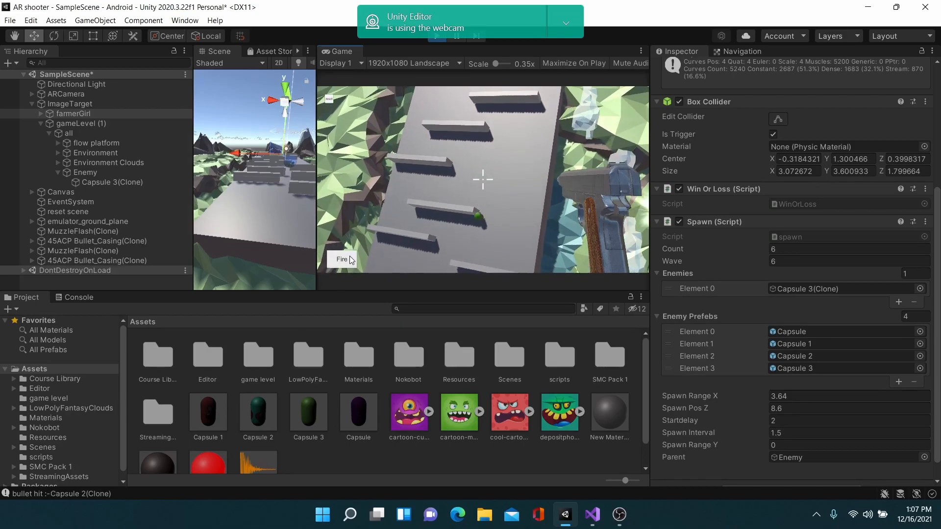
pyautogui.click(351, 260)
pyautogui.click(351, 260)
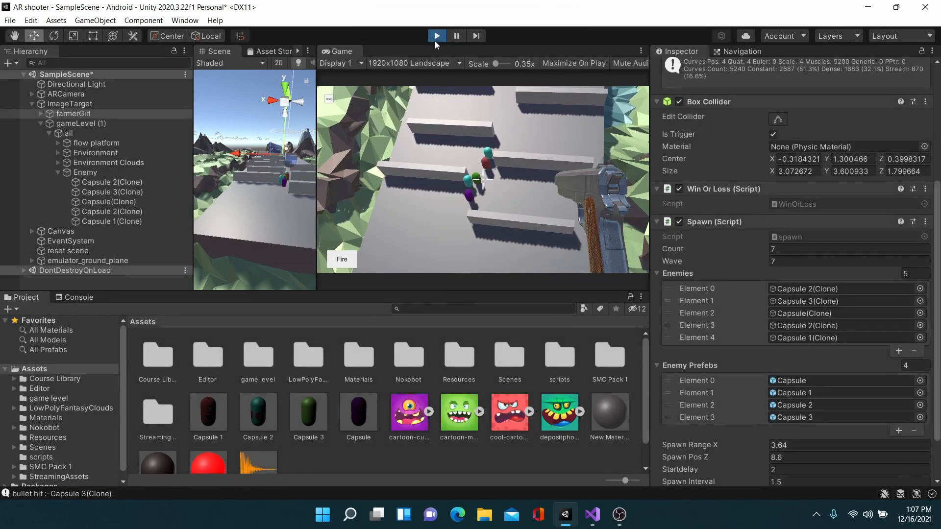
pyautogui.click(435, 37)
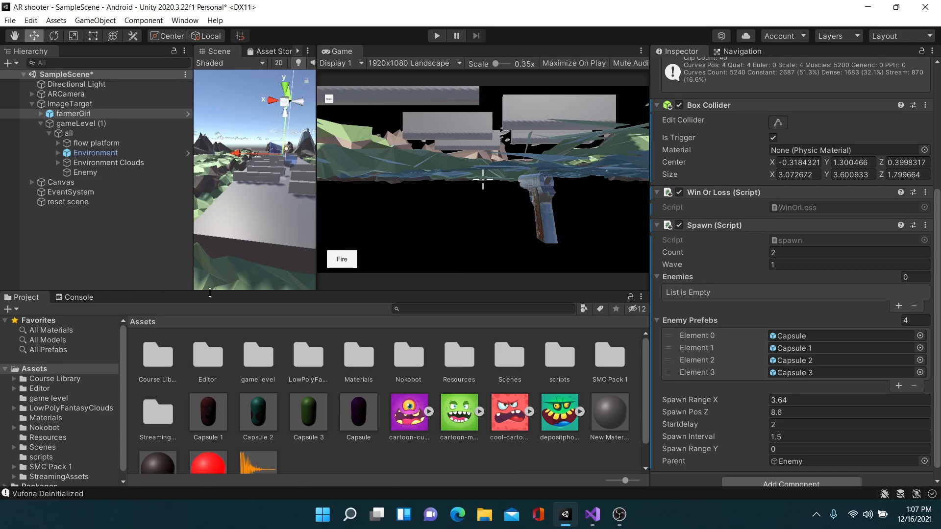
# Widen the Scene view and open the GunFire script from the scripts folder in Visual Studio.
pyautogui.moveTo(315, 172); pyautogui.dragTo(647, 231)
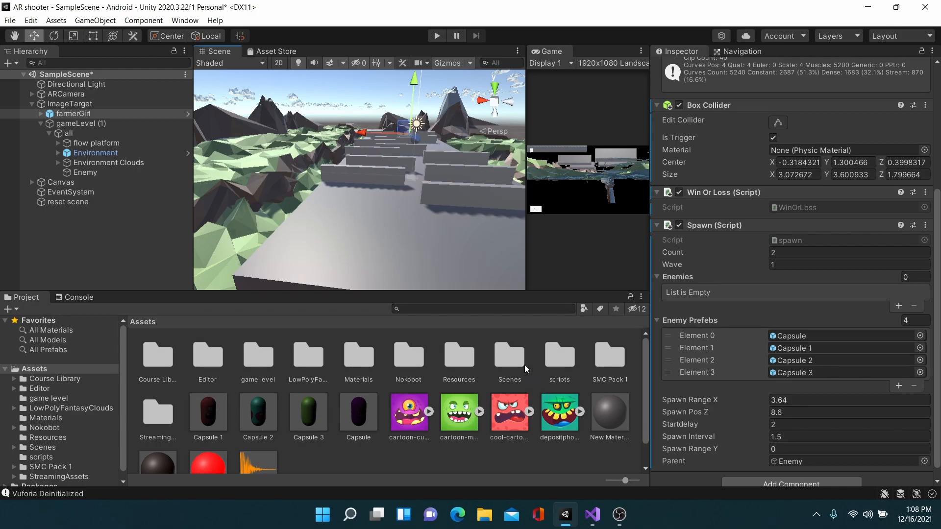
pyautogui.doubleClick(562, 360)
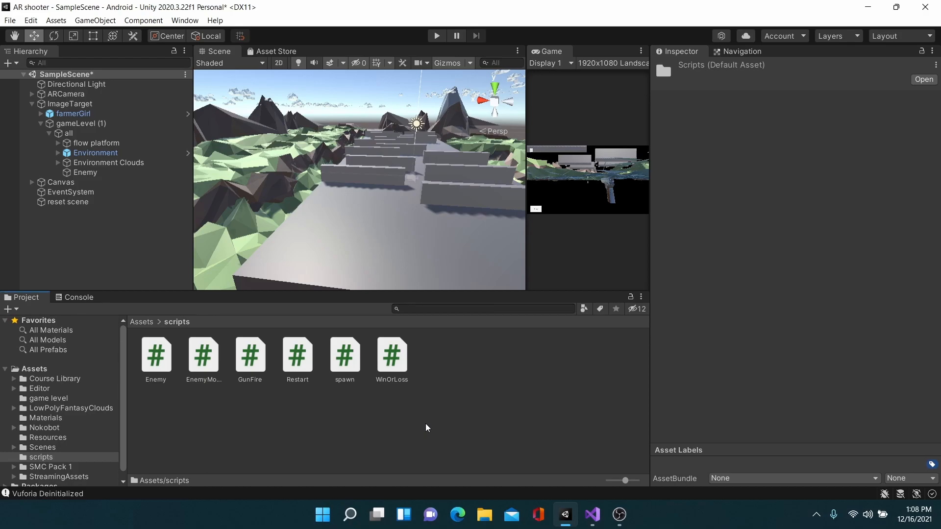
pyautogui.doubleClick(250, 356)
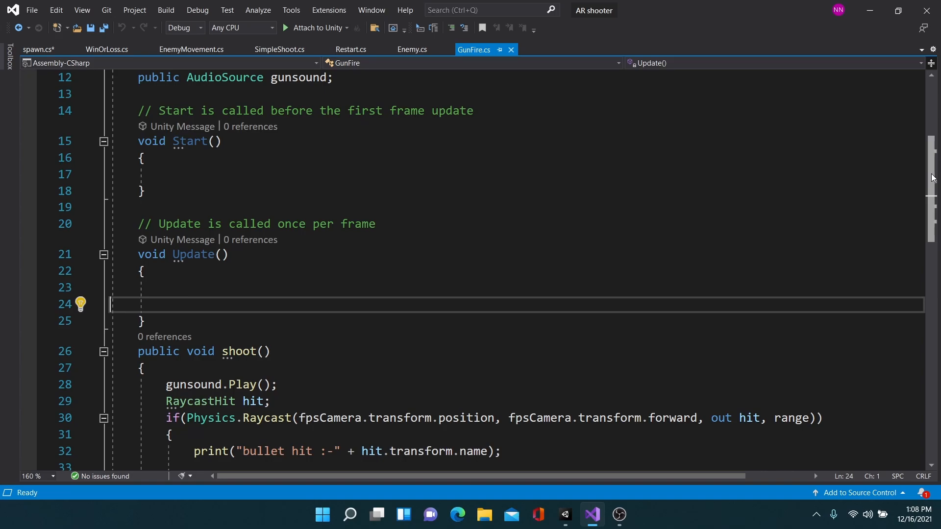
# Add an empty public void method named ShootScore() below the shoot() method in the GunFire class.
pyautogui.moveTo(933, 177); pyautogui.dragTo(937, 299)
pyautogui.click(169, 228)
pyautogui.press('Return')
pyautogui.press('Return')
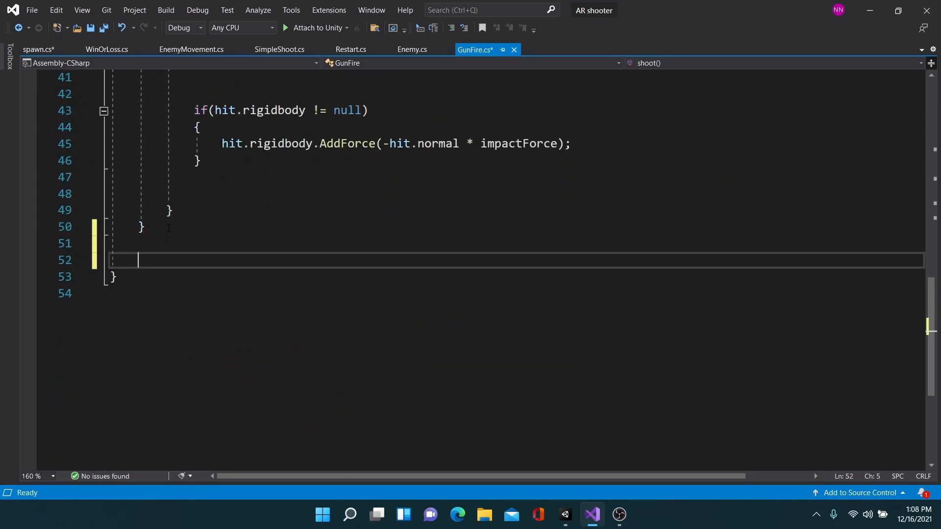
pyautogui.write('public ')
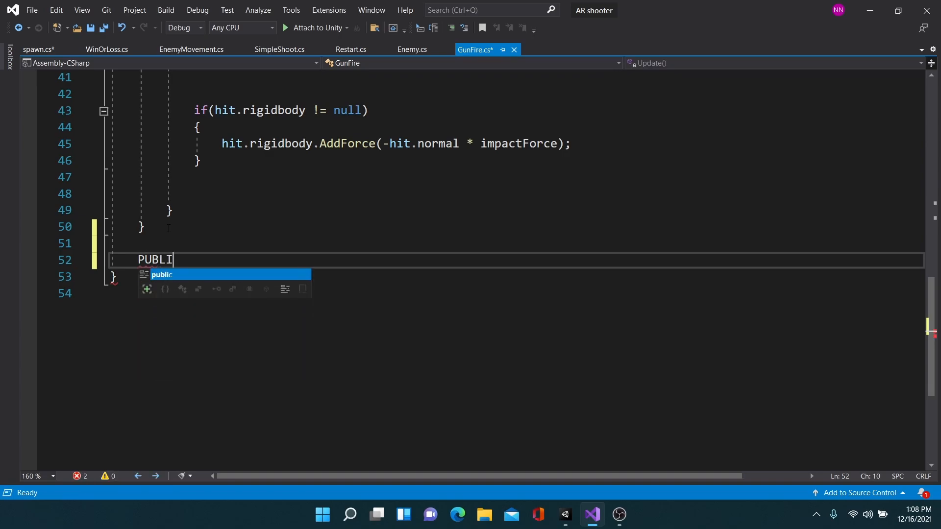
pyautogui.write('VID')
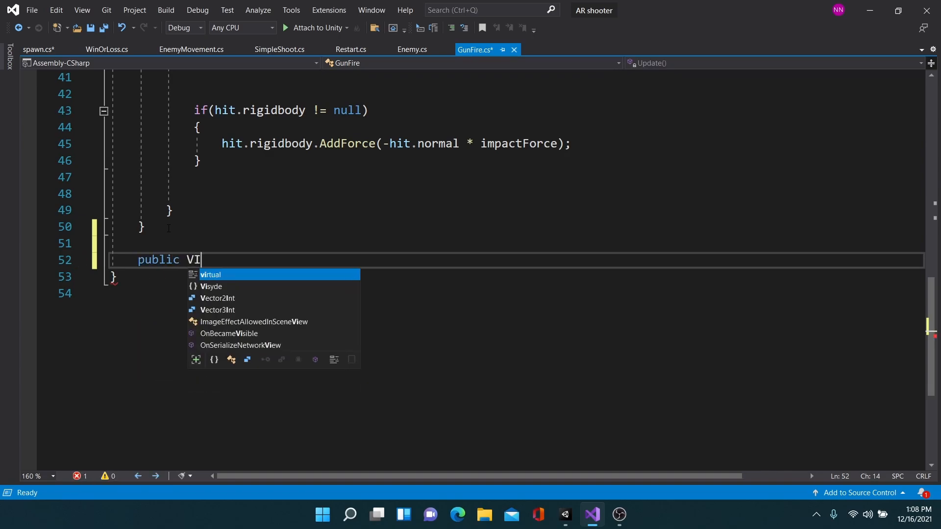
pyautogui.press('BackSpace')
pyautogui.press('BackSpace')
pyautogui.press('BackSpace')
pyautogui.press('BackSpace')
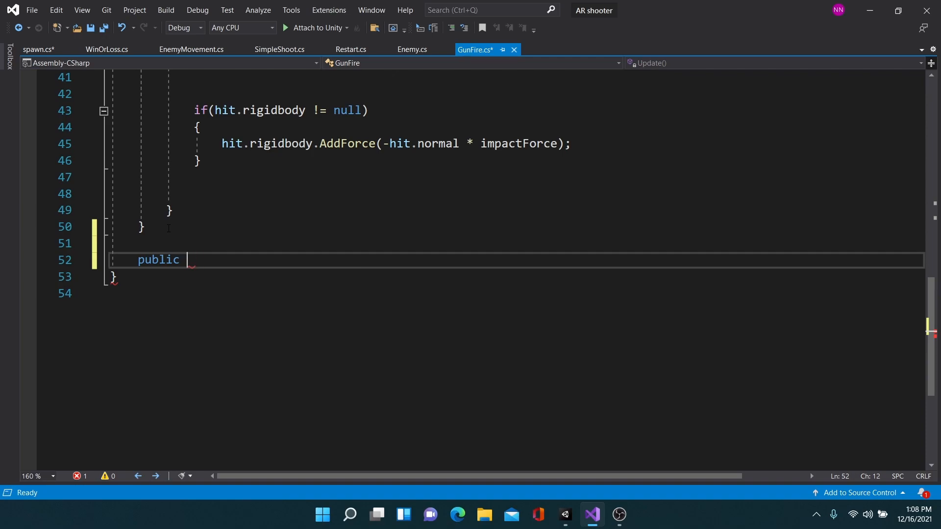
pyautogui.write('void Sho')
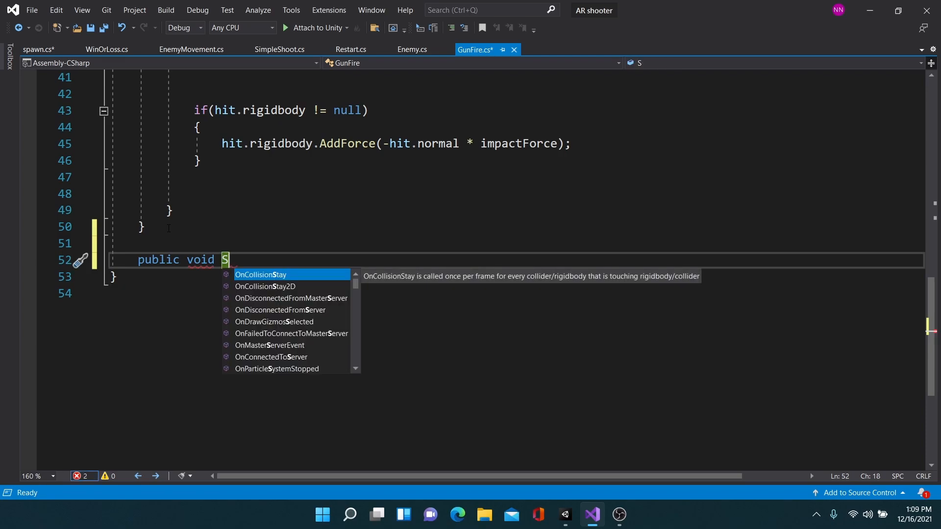
pyautogui.write('otSc')
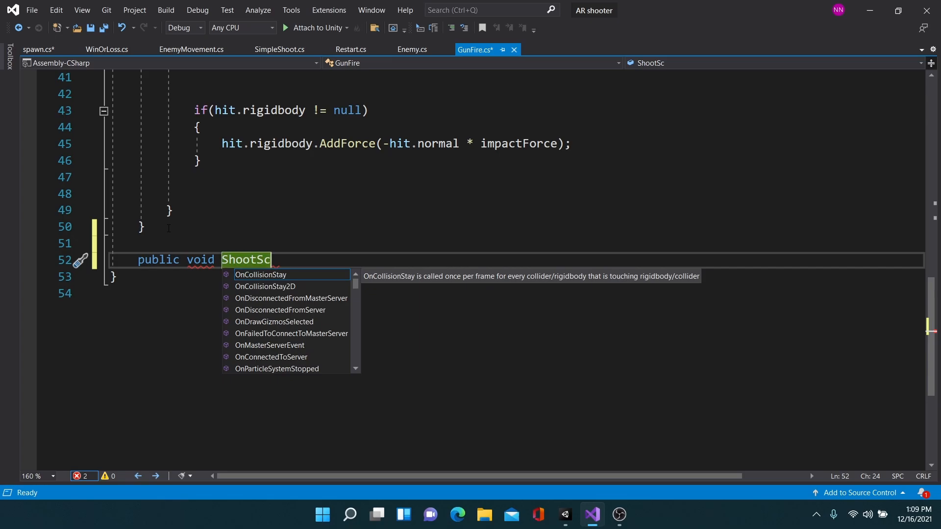
pyautogui.write('or')
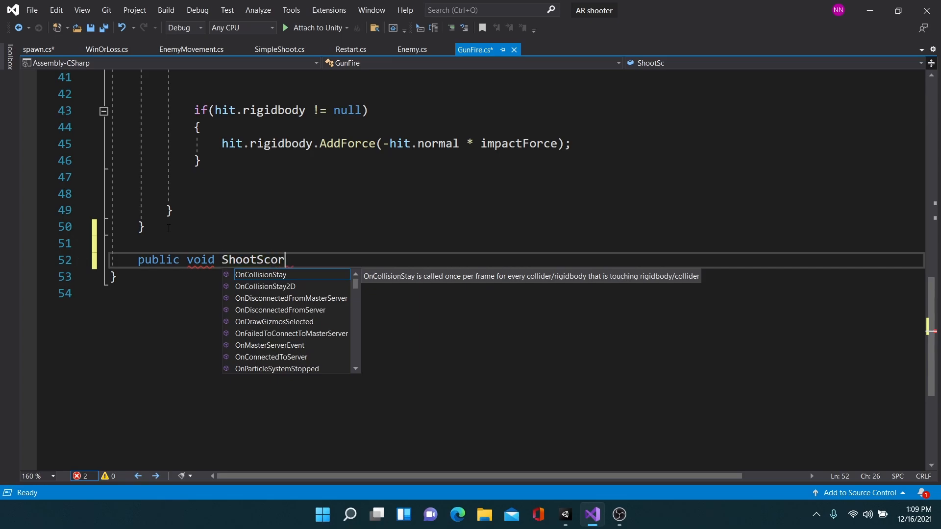
pyautogui.write('e() {')
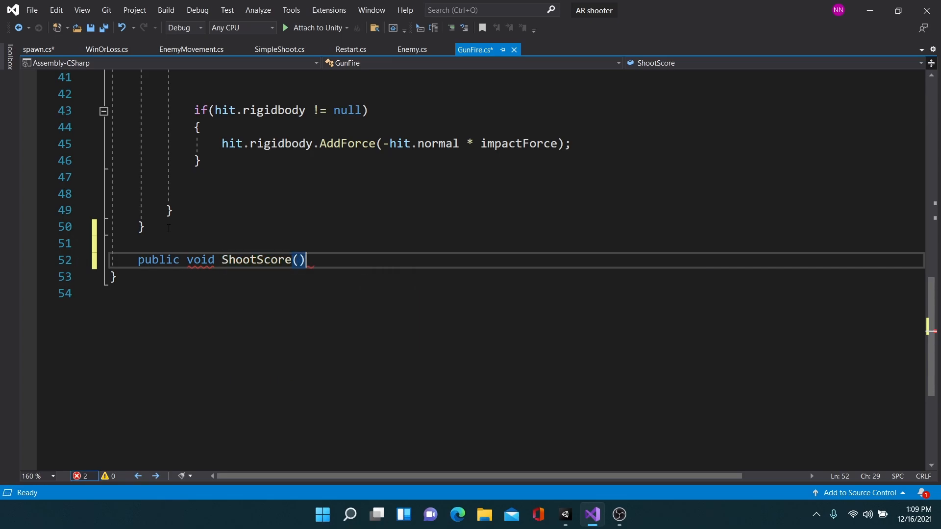
pyautogui.press('Return')
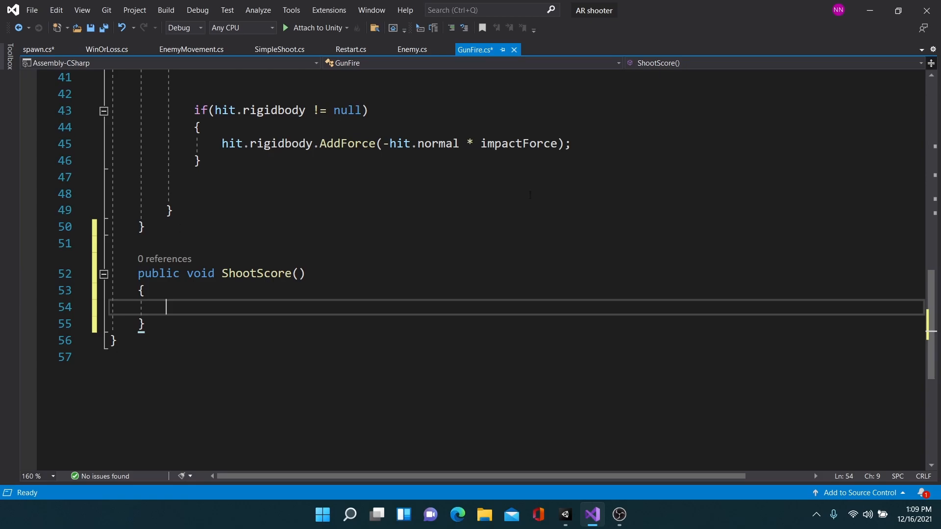
# Declare a public int variable named score as the first member of the GunFire class, followed by a blank line.
pyautogui.scroll(13, 924, 294)
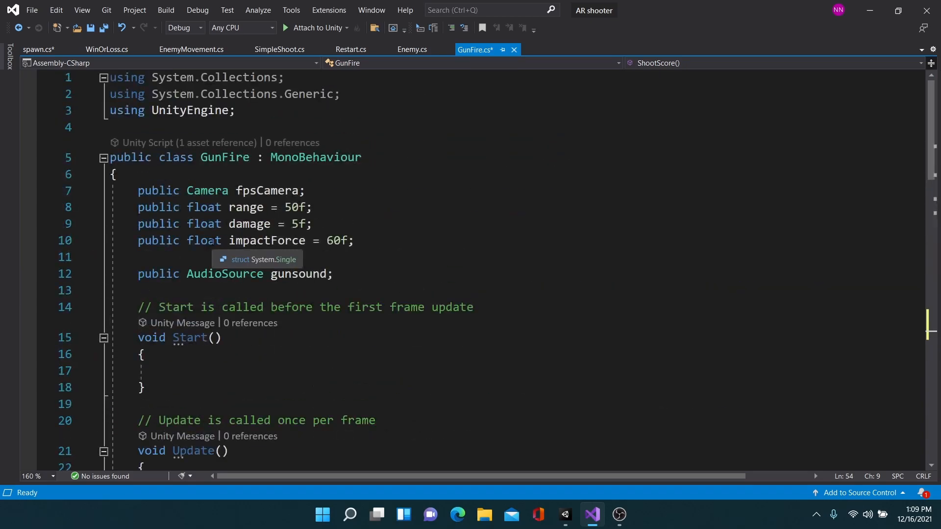
pyautogui.click(177, 179)
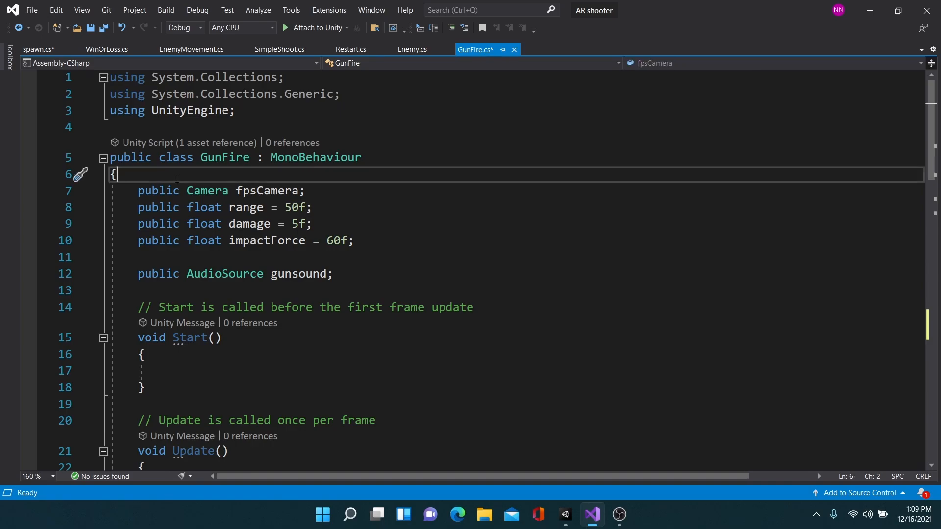
pyautogui.press('Return')
pyautogui.press('Return')
pyautogui.press('Up')
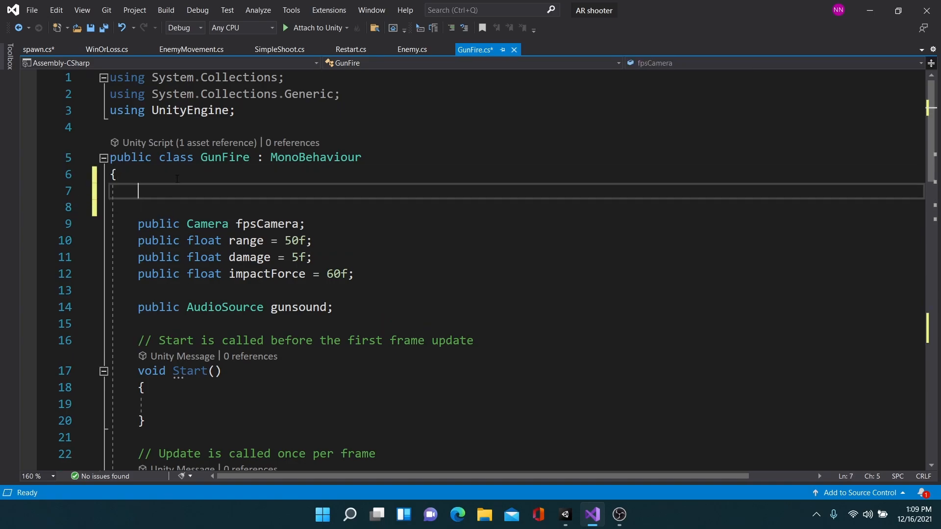
pyautogui.write('publ')
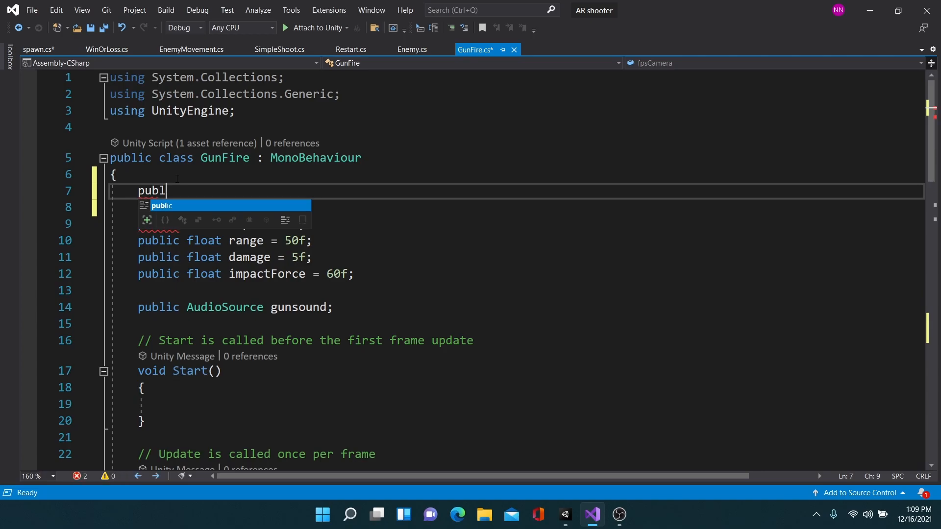
pyautogui.write('ic i')
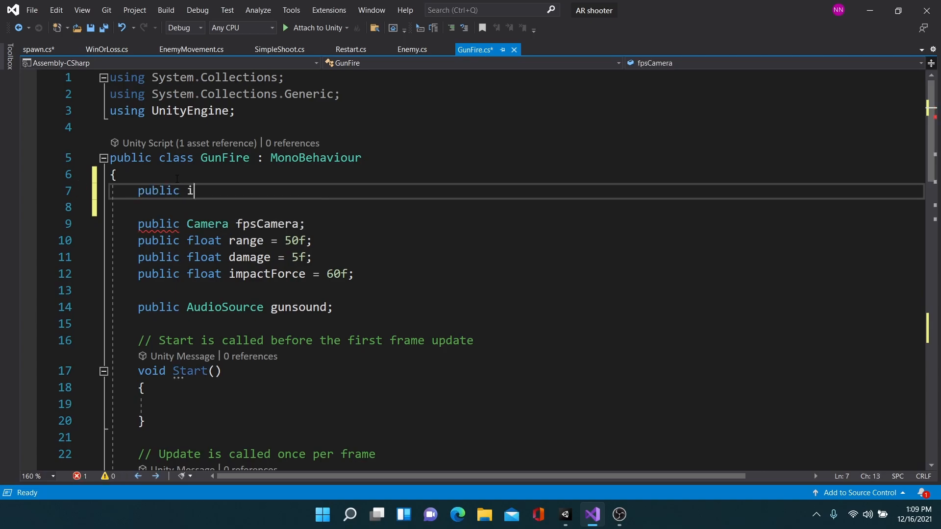
pyautogui.write('nt sco')
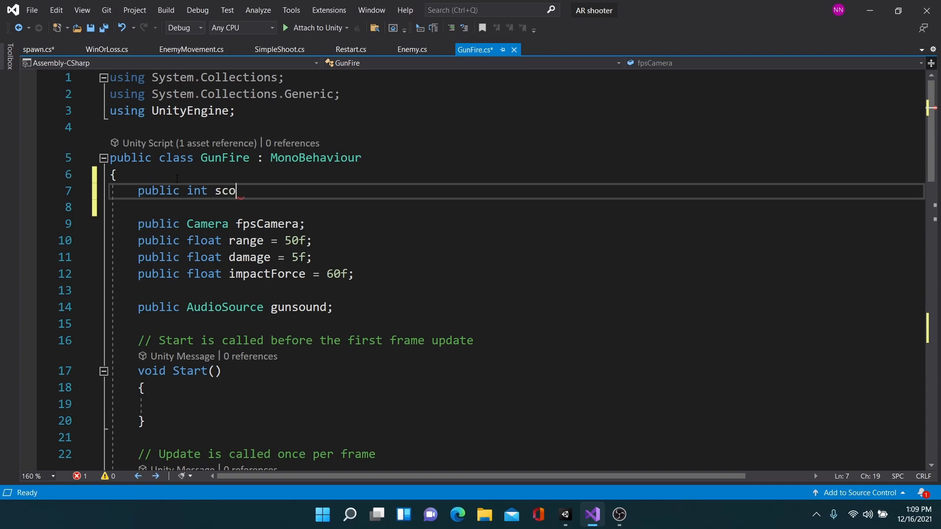
pyautogui.write('re;')
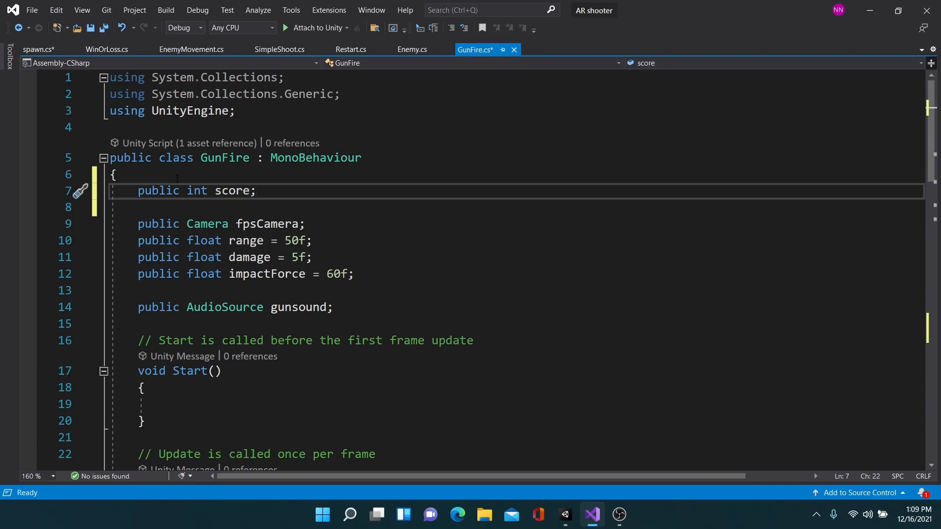
# Give the ShootScore() method an int x parameter and make its body score = score + x;.
pyautogui.scroll(-16, 212, 283)
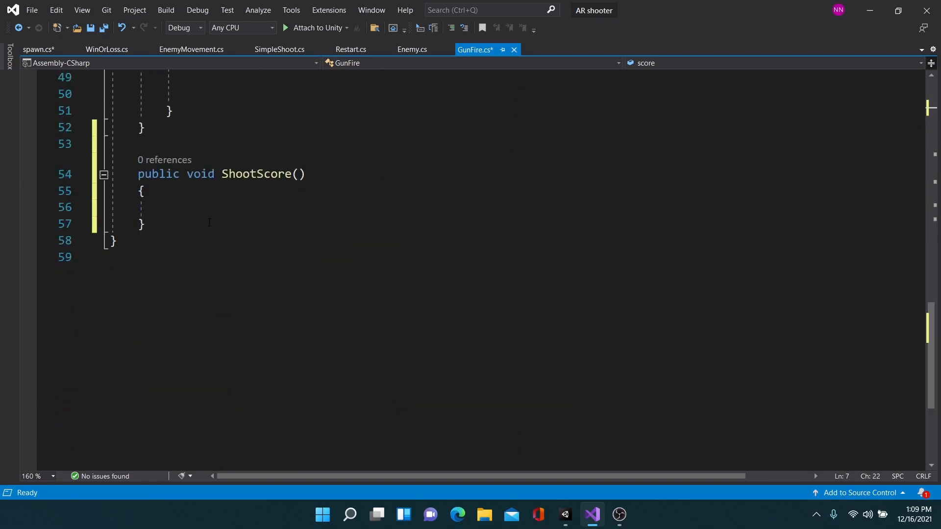
pyautogui.click(304, 174)
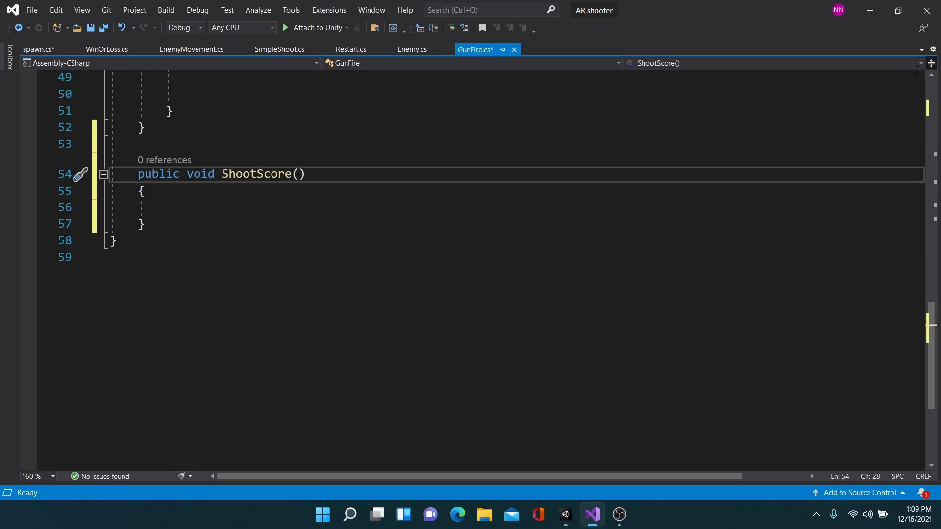
pyautogui.write('int x')
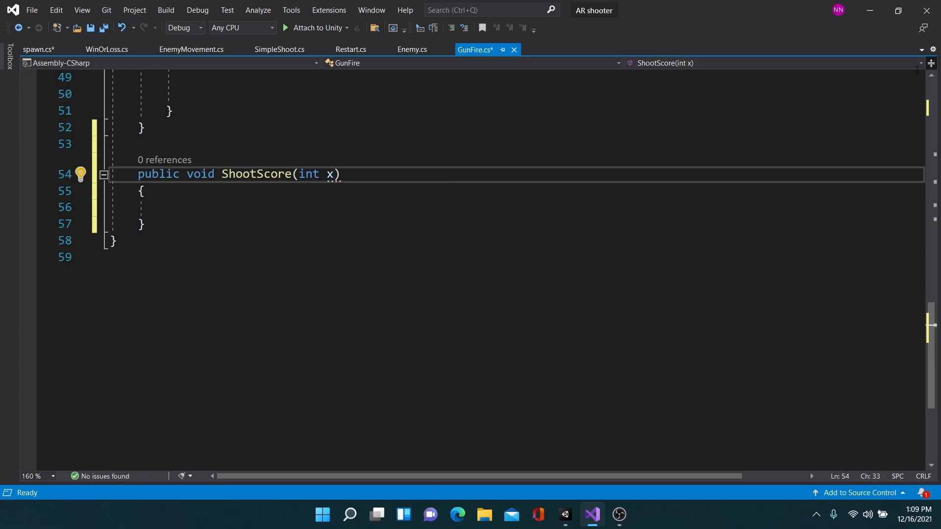
pyautogui.click(235, 209)
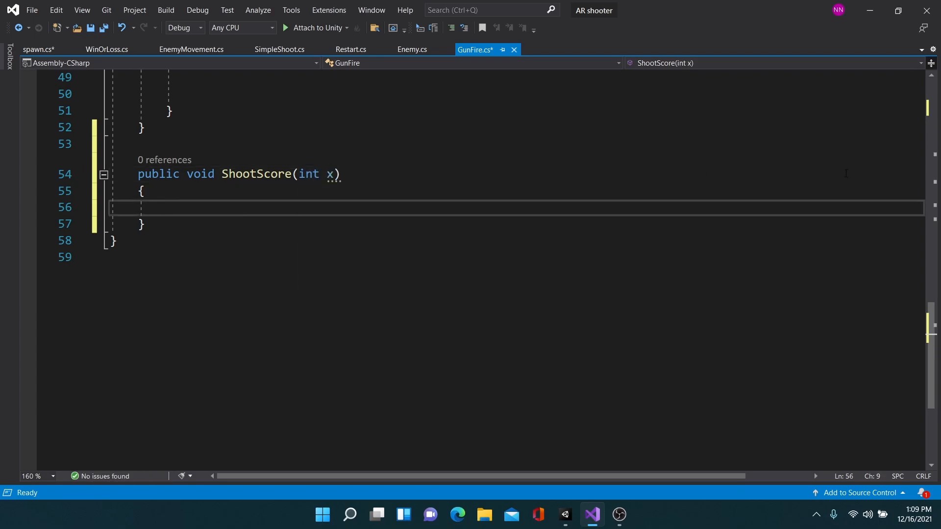
pyautogui.write('sco')
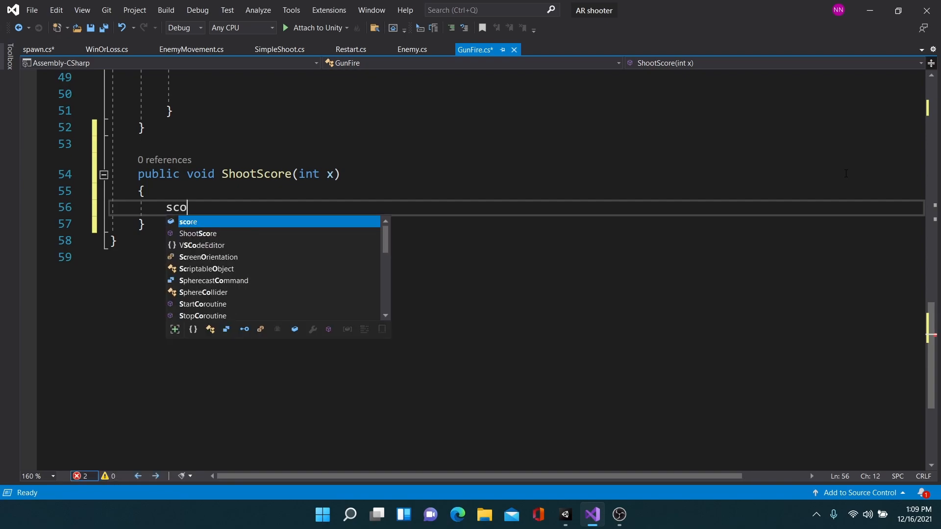
pyautogui.write('re = sco')
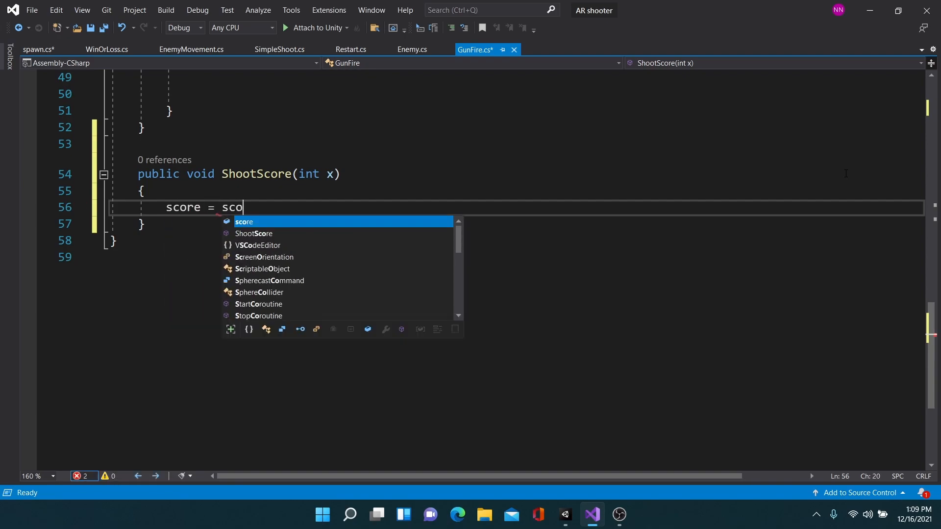
pyautogui.write('re ')
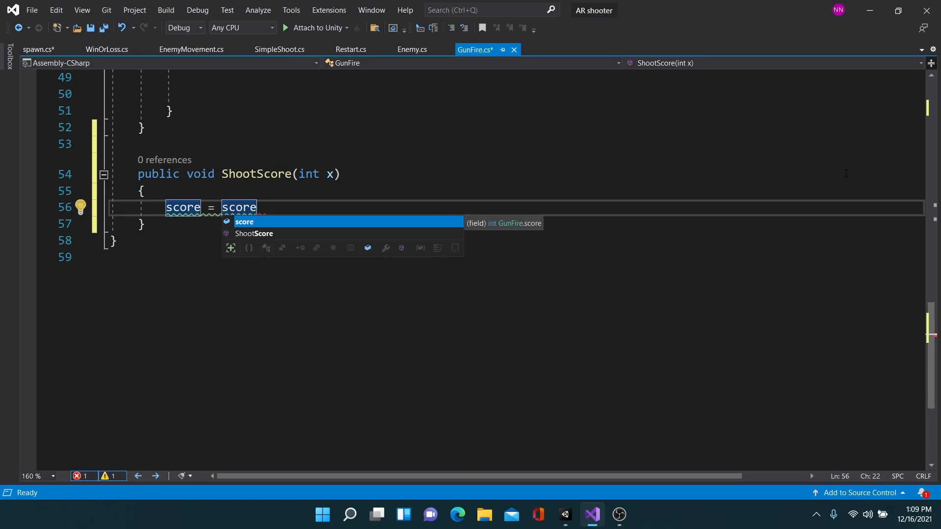
pyautogui.write('+ ')
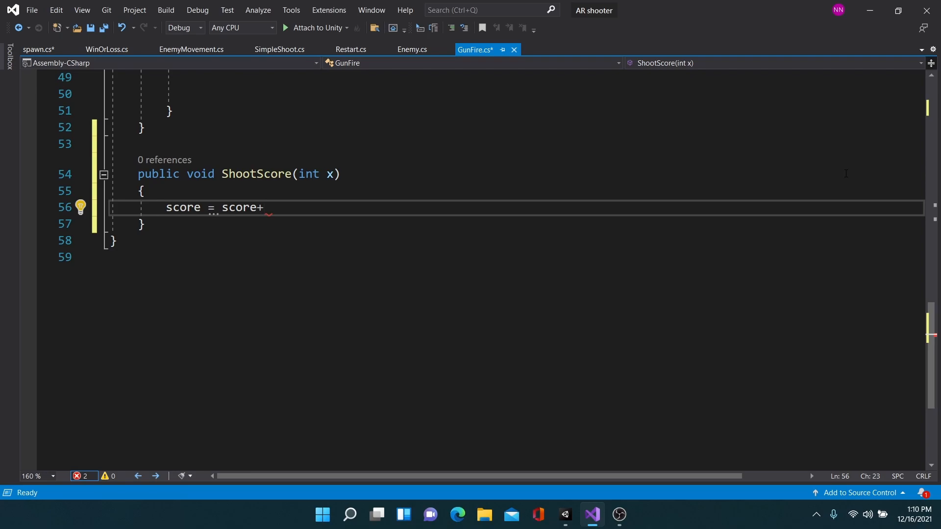
pyautogui.write('x;')
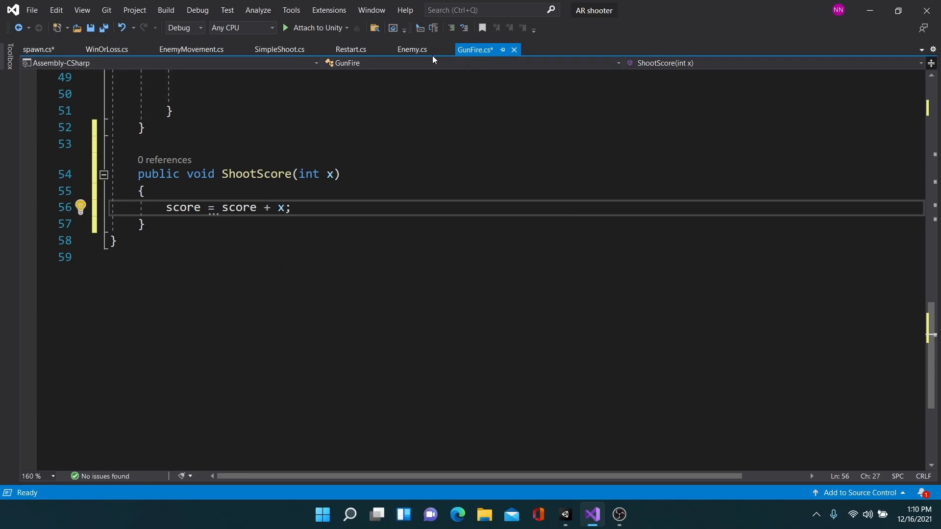
# In the Enemy script, declare public GameObject gun; directly below the health variable.
pyautogui.click(401, 51)
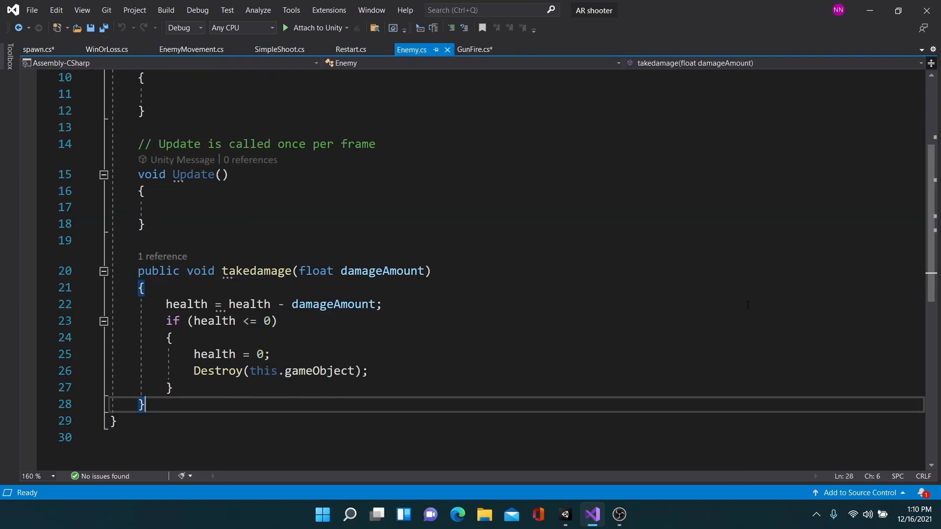
pyautogui.scroll(3, 934, 201)
pyautogui.scroll(1, 934, 201)
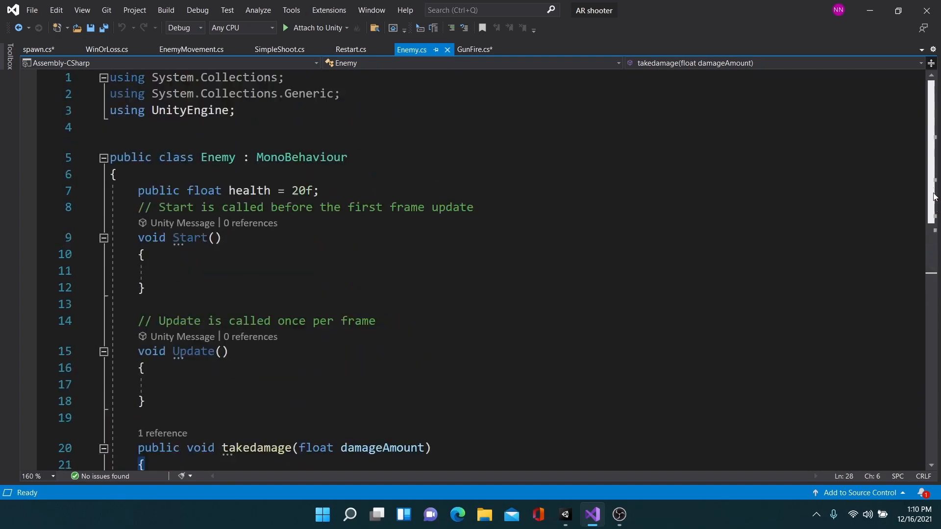
pyautogui.click(333, 190)
pyautogui.press('Return')
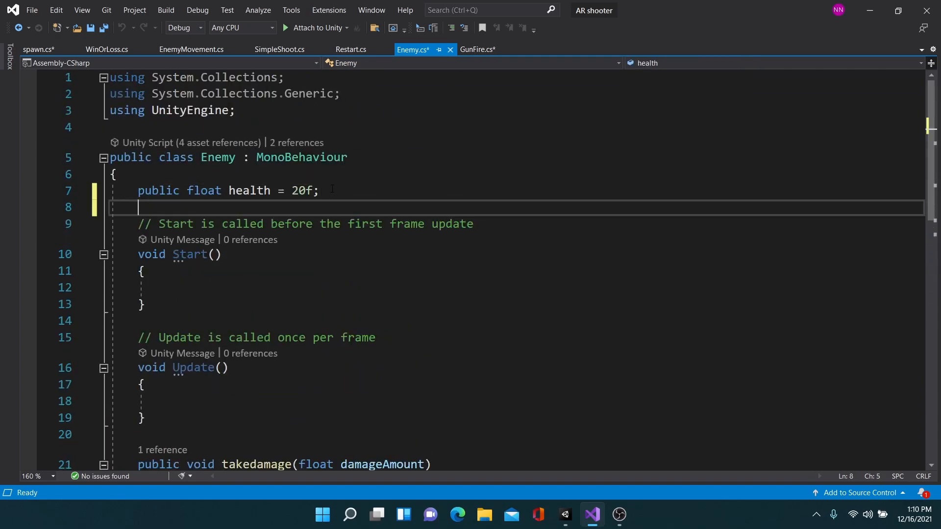
pyautogui.write('pu')
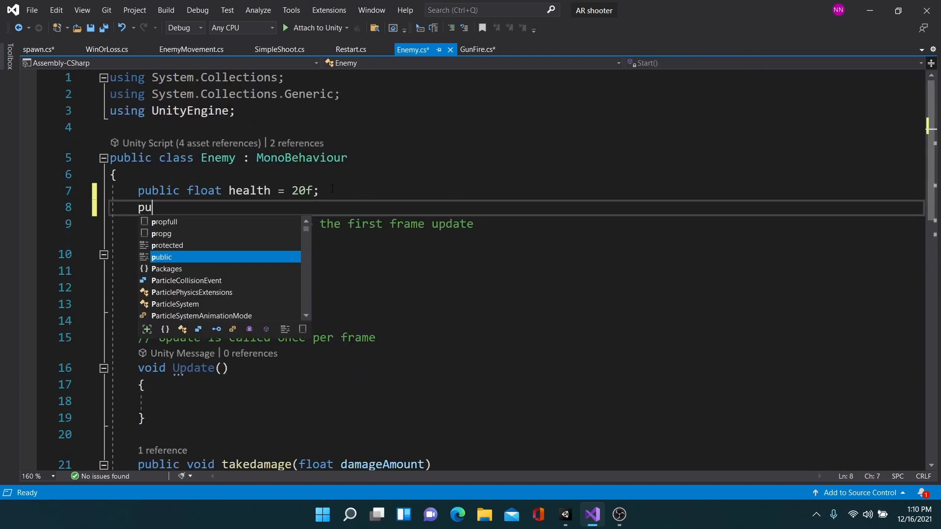
pyautogui.write('blic GameObject ')
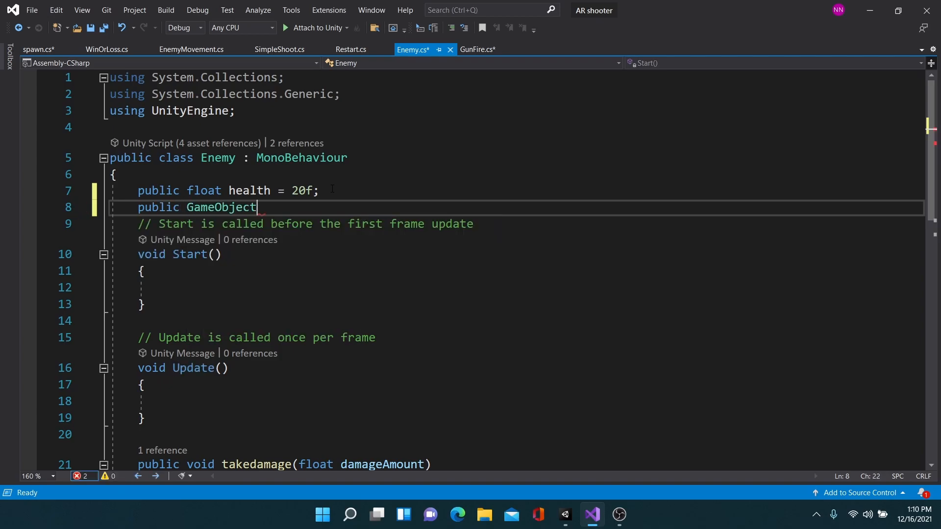
pyautogui.write('gun;')
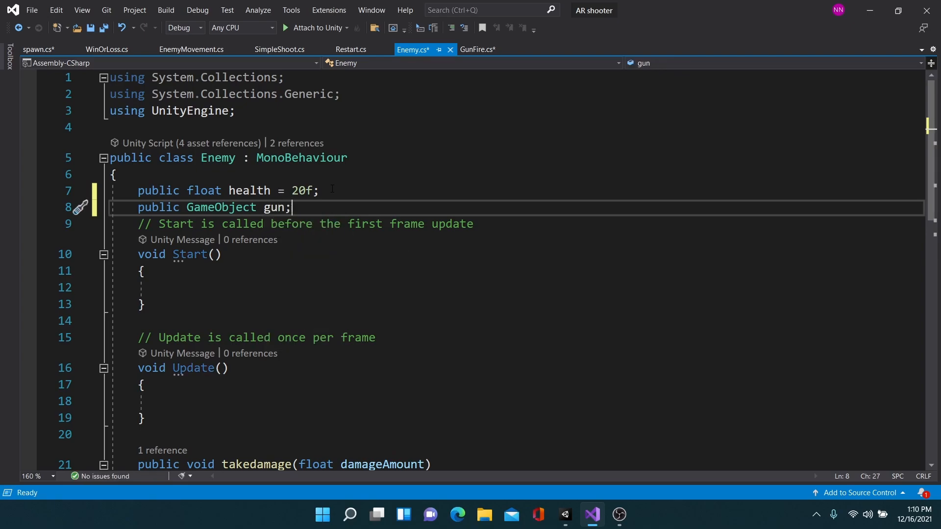
# Begin an assignment to gun inside the Enemy script's Start() method.
pyautogui.click(598, 285)
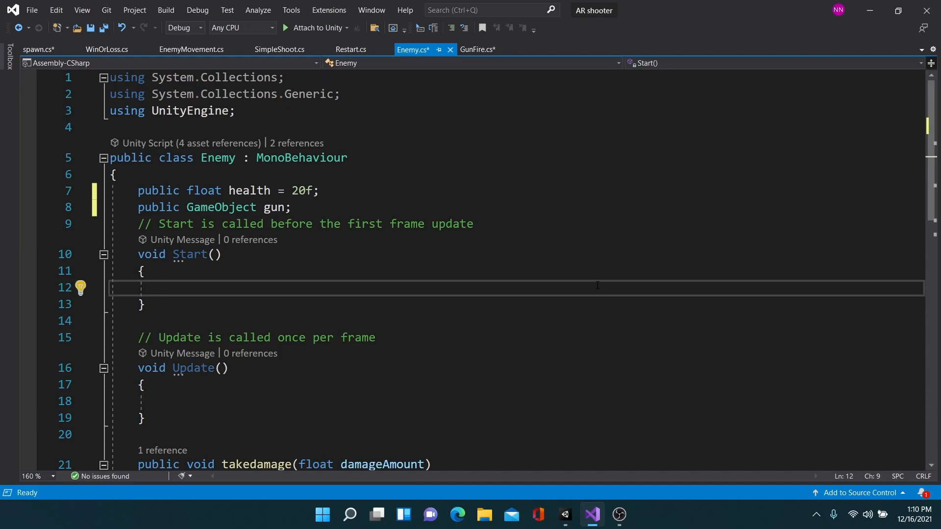
pyautogui.write('gun =')
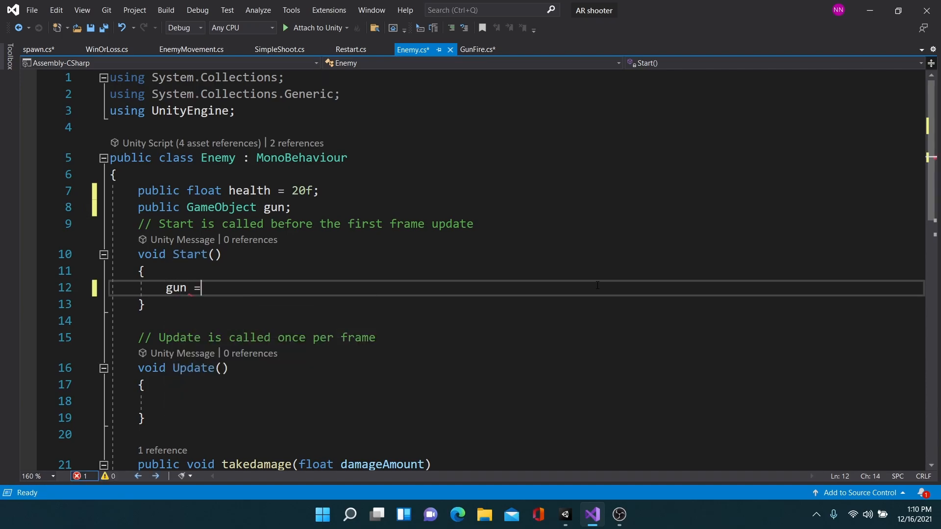
pyautogui.write('Gm')
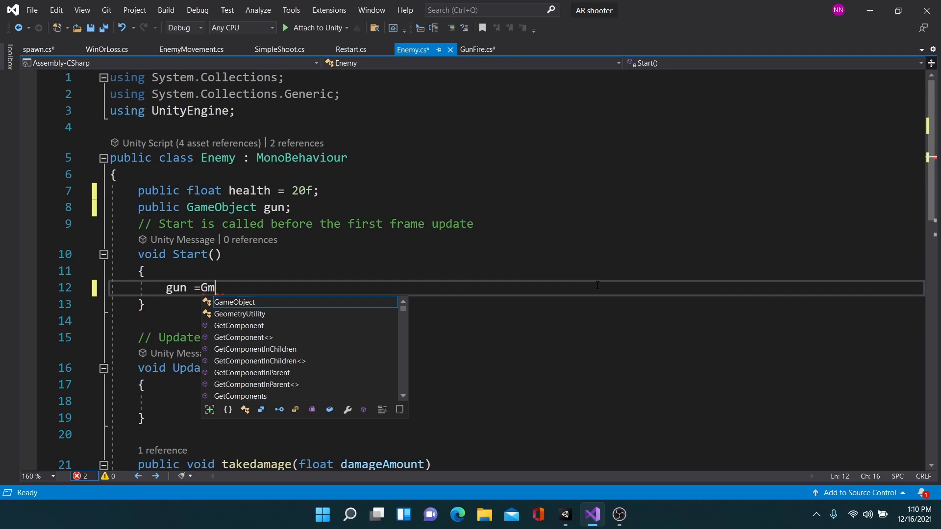
pyautogui.press('Return')
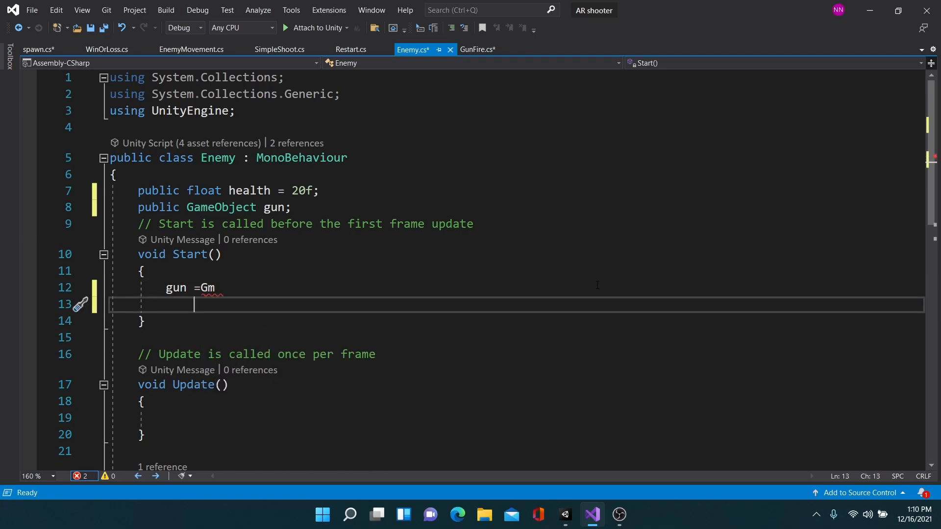
pyautogui.write('.fin')
pyautogui.press('BackSpace')
pyautogui.press('BackSpace')
pyautogui.press('BackSpace')
pyautogui.press('BackSpace')
pyautogui.press('BackSpace')
pyautogui.press('BackSpace')
pyautogui.press('BackSpace')
pyautogui.press('BackSpace')
pyautogui.press('BackSpace')
pyautogui.press('BackSpace')
pyautogui.press('BackSpace')
pyautogui.press('BackSpace')
pyautogui.press('BackSpace')
pyautogui.press('BackSpace')
pyautogui.press('BackSpace')
pyautogui.press('BackSpace')
pyautogui.press('BackSpace')
pyautogui.press('BackSpace')
pyautogui.press('BackSpace')
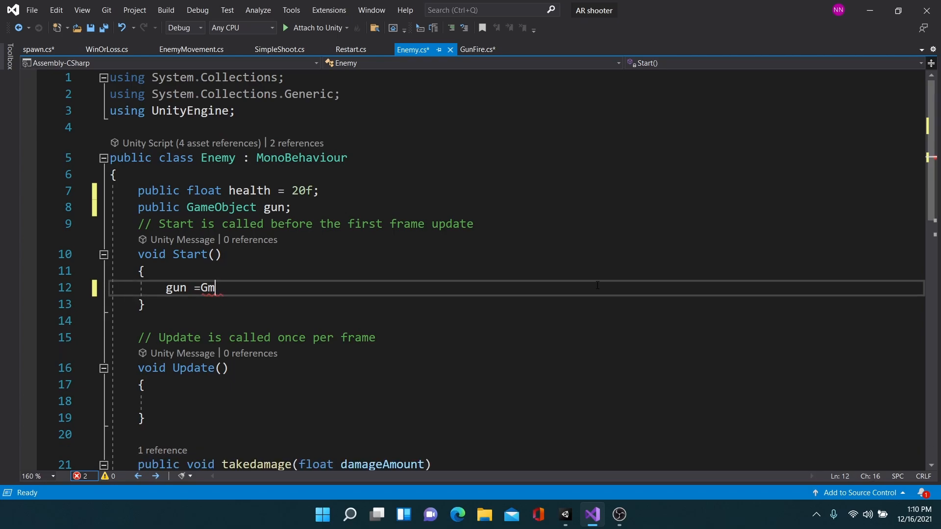
# Complete the gun assignment in Start() with GameObject.FindGameObjectWithTag("gun");.
pyautogui.write('Game')
pyautogui.press('Tab')
pyautogui.write('.')
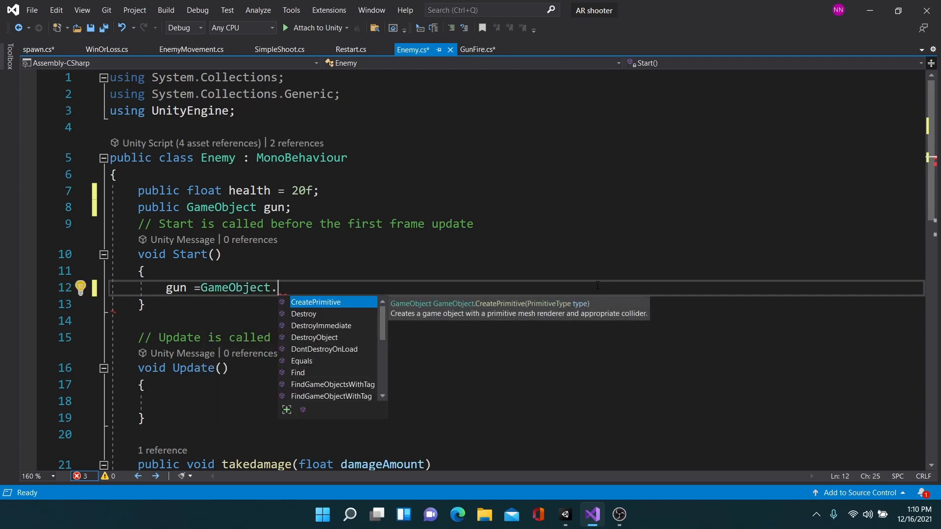
pyautogui.write('Fin')
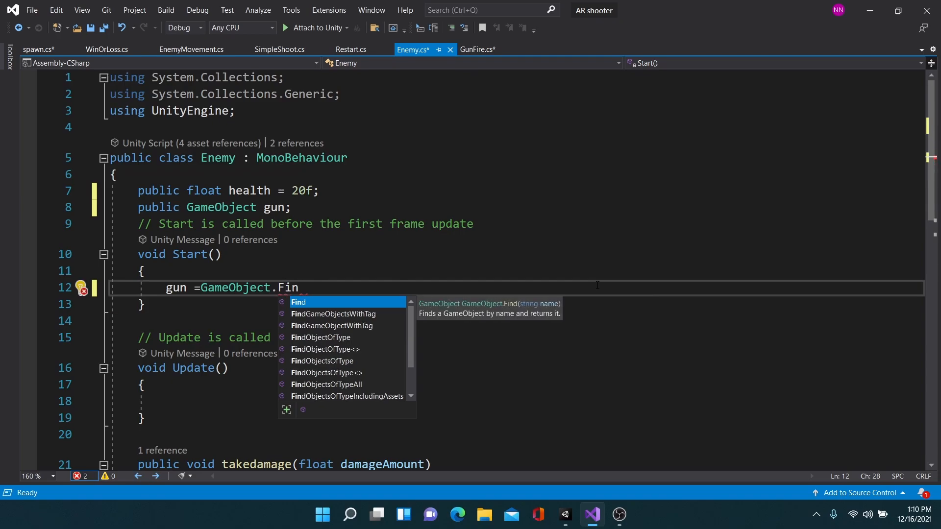
pyautogui.press('Down')
pyautogui.press('Down')
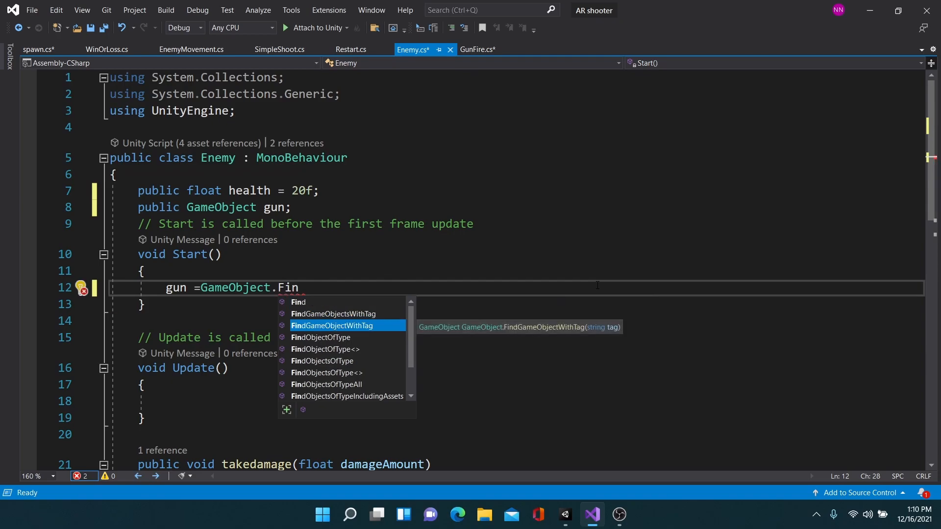
pyautogui.press('Tab')
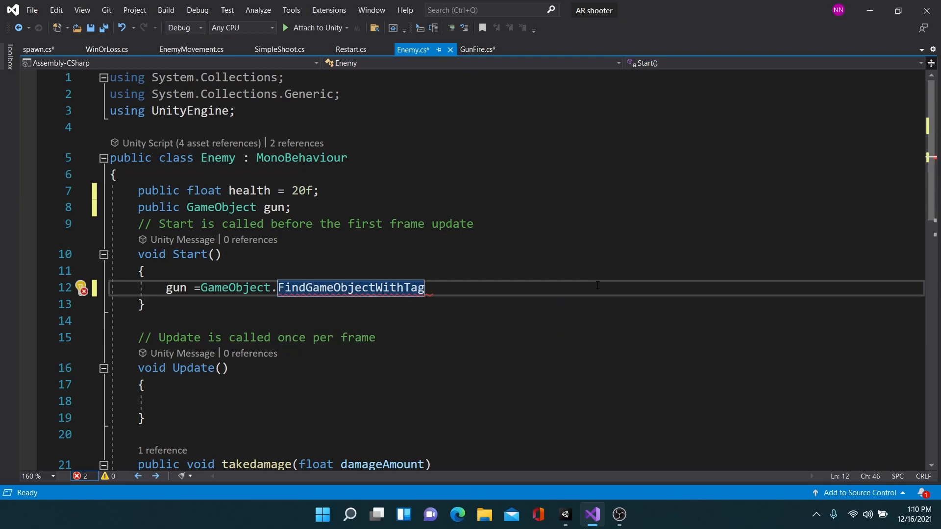
pyautogui.write('("gun");')
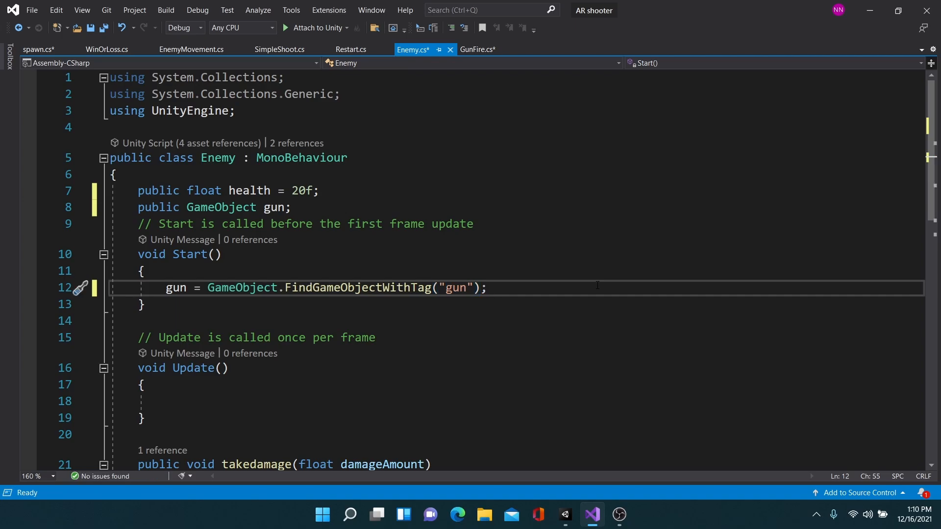
# Declare a local GunFire variable named gunfire as the first line of the Enemy script's takedamage() method.
pyautogui.moveTo(932, 100); pyautogui.dragTo(932, 177)
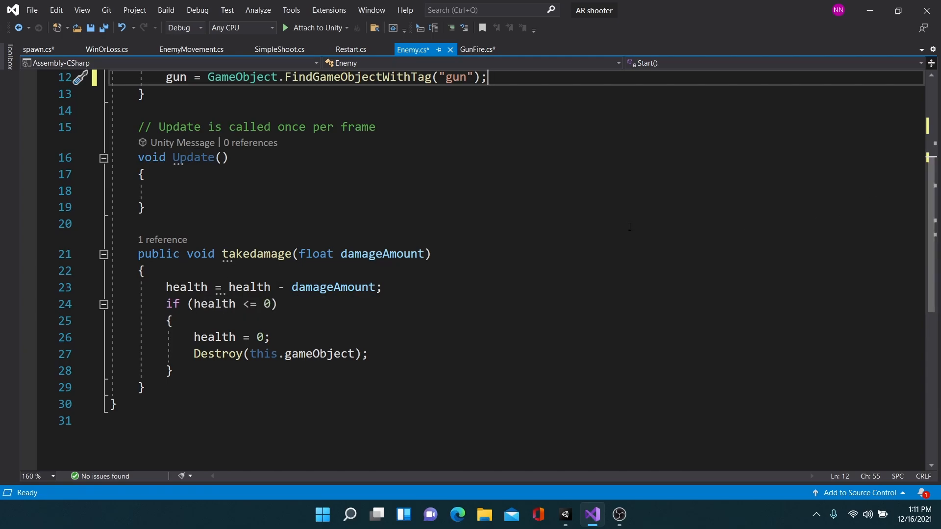
pyautogui.click(273, 271)
pyautogui.press('Return')
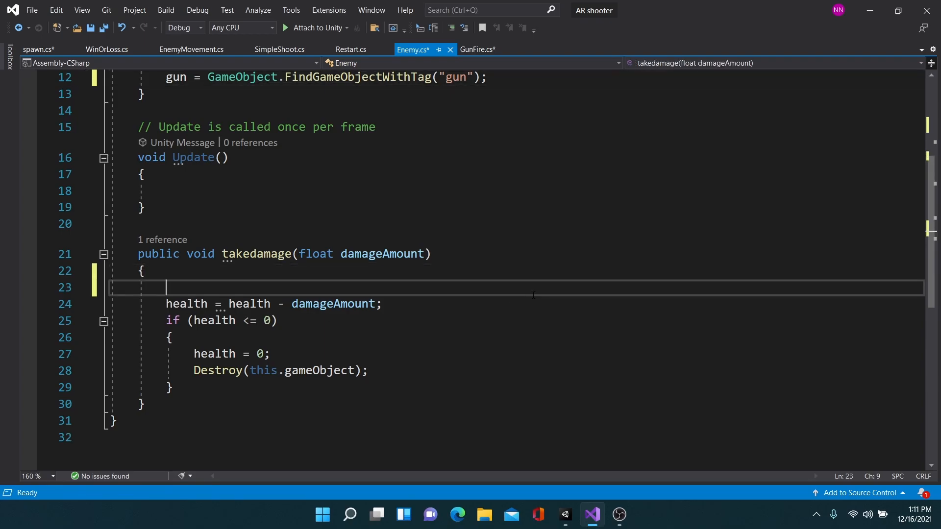
pyautogui.write('G')
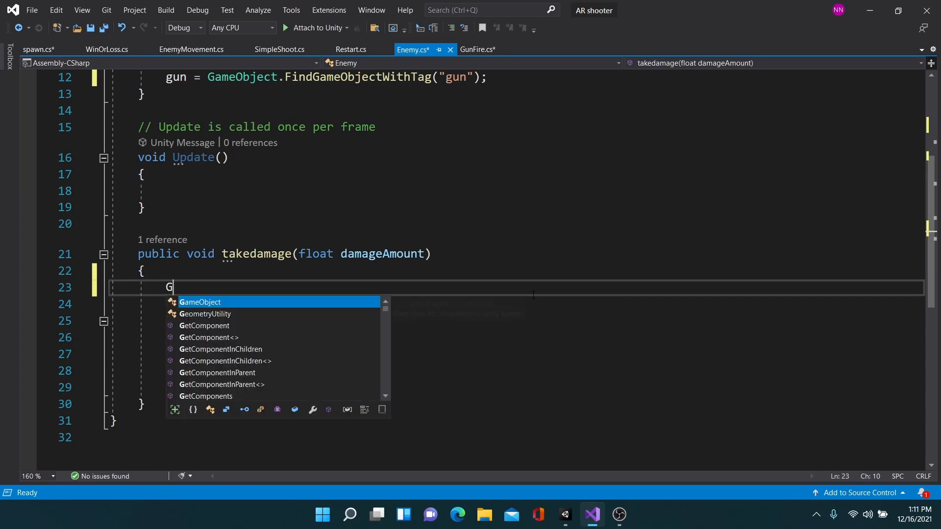
pyautogui.write('un')
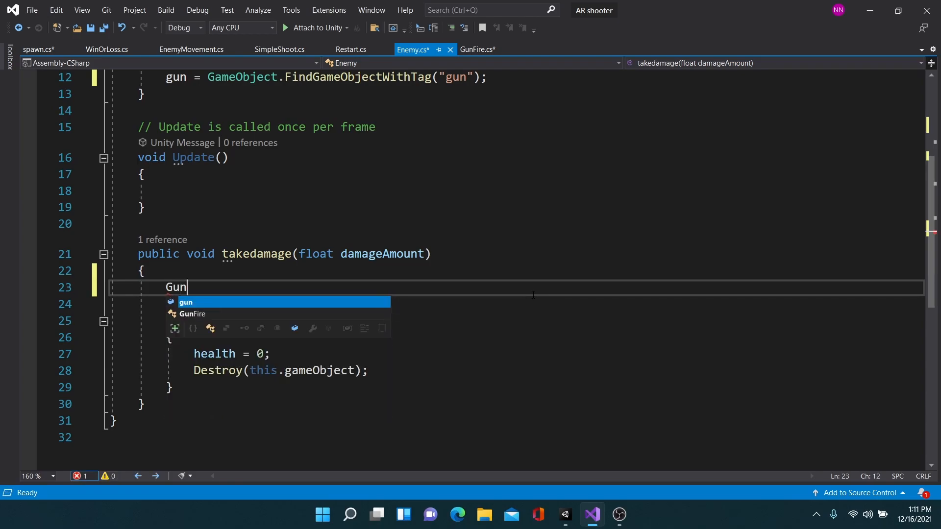
pyautogui.press('Tab')
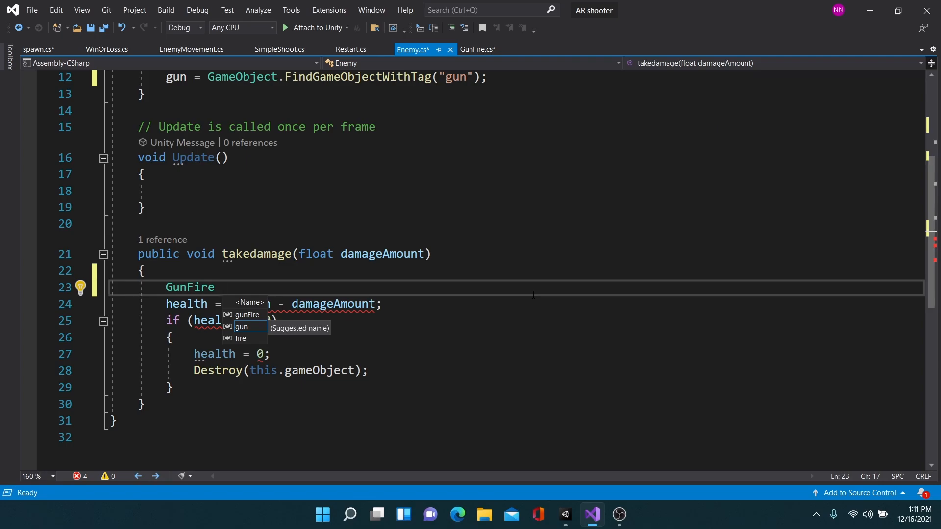
pyautogui.write('gunfi')
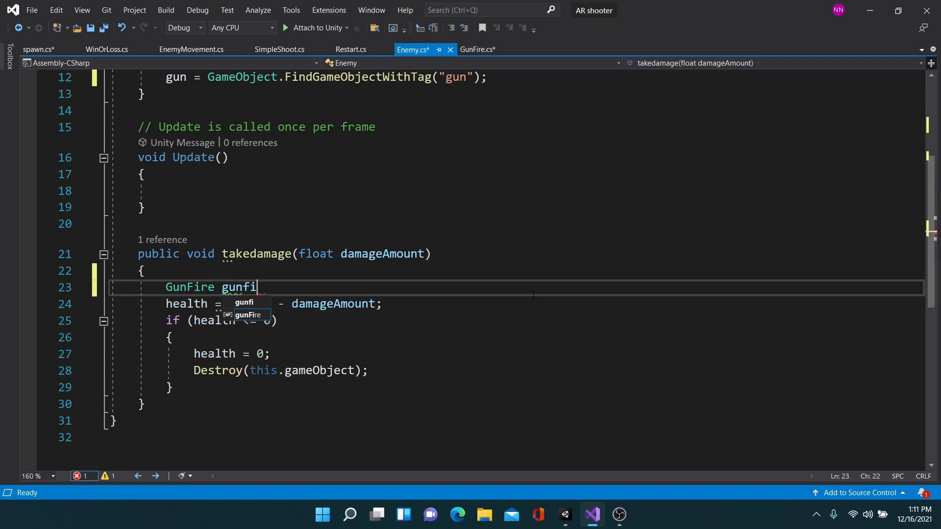
pyautogui.write('re')
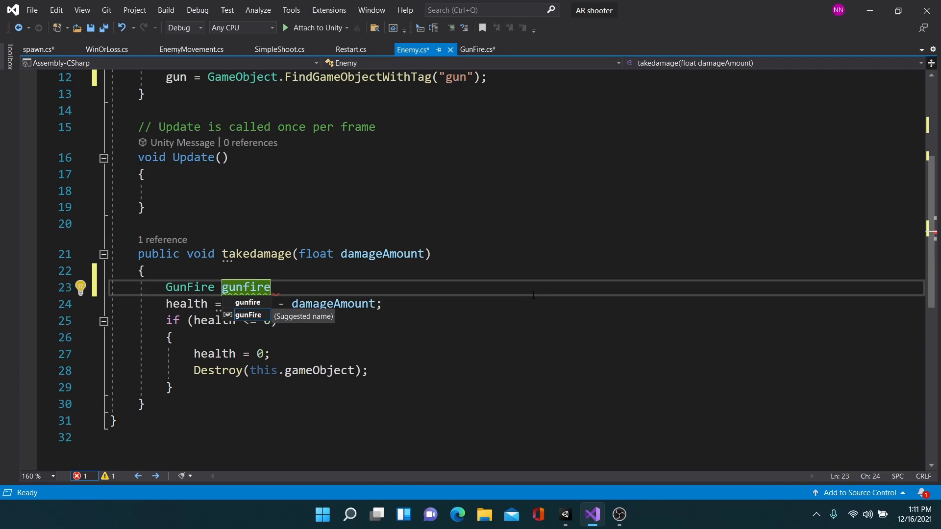
# Complete the gunfire declaration by assigning it gun.GetComponent<GunFire>();.
pyautogui.write('= gun')
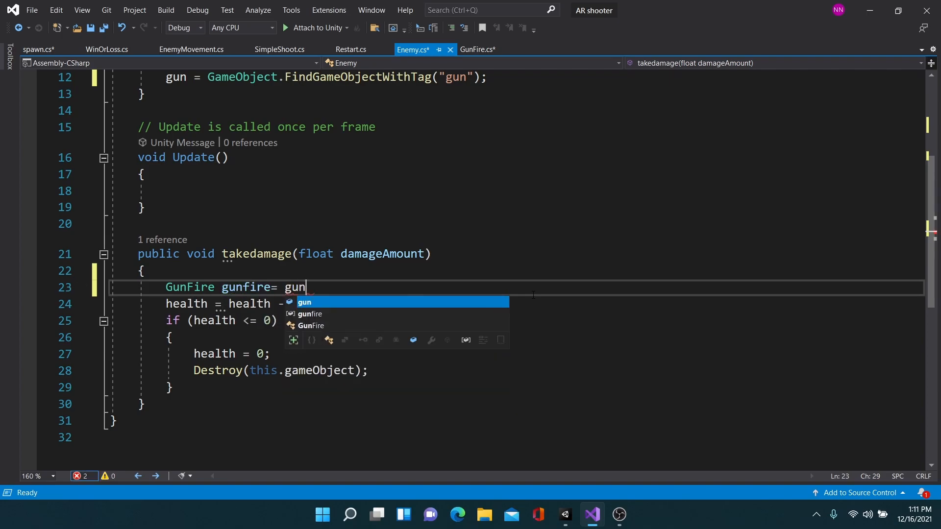
pyautogui.write('. get')
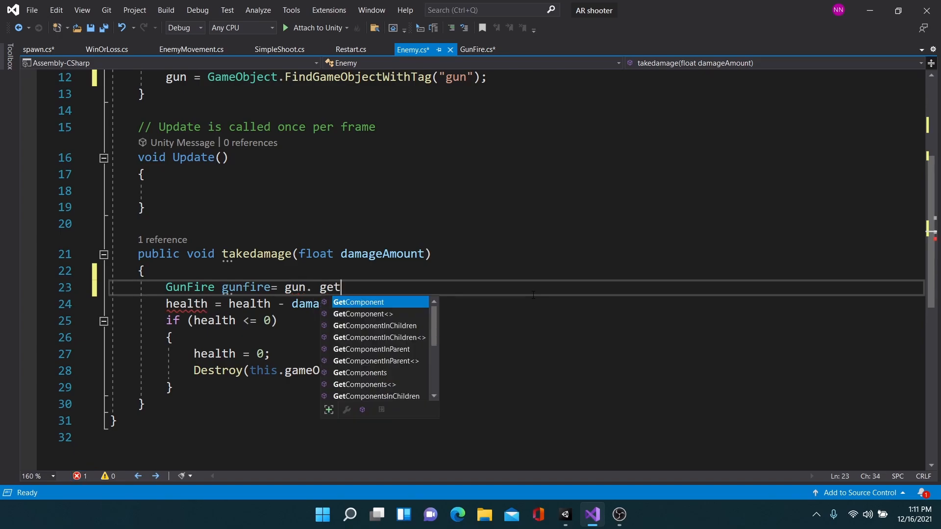
pyautogui.press('Down')
pyautogui.press('Down')
pyautogui.press('Up')
pyautogui.press('Up')
pyautogui.press('Tab')
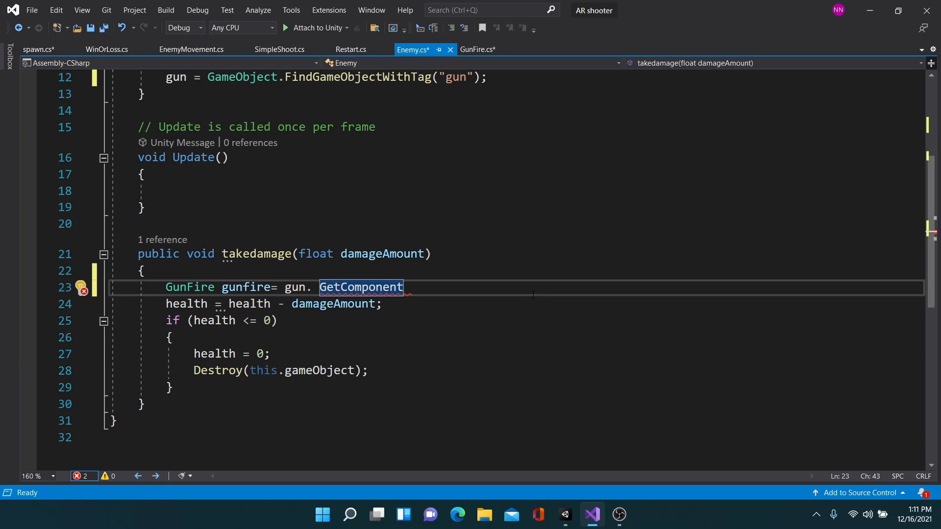
pyautogui.write('<')
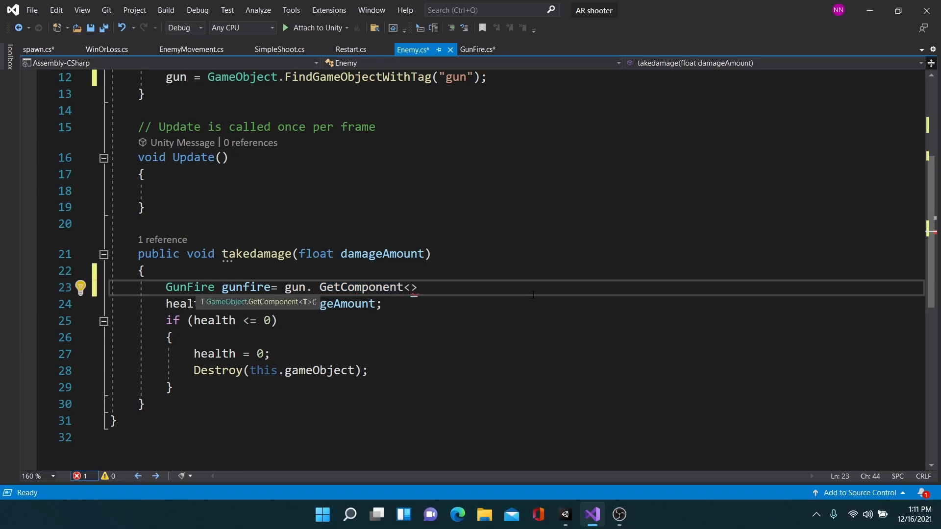
pyautogui.write('G')
pyautogui.press('Tab')
pyautogui.write('>();')
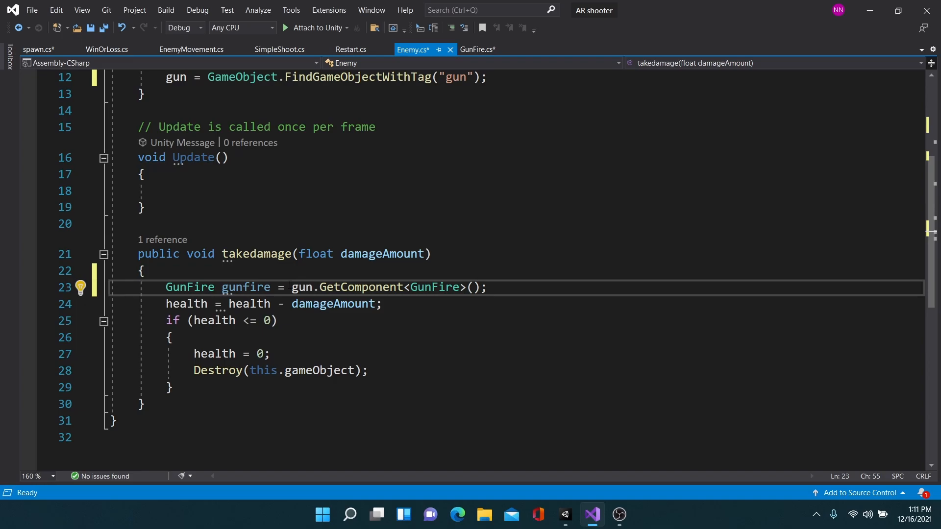
pyautogui.scroll(1, 936, 188)
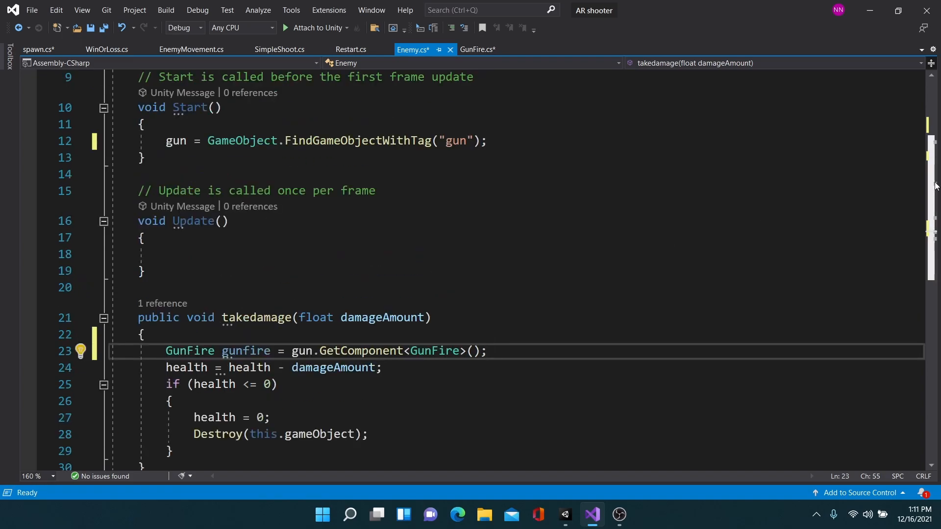
pyautogui.scroll(1, 540, 211)
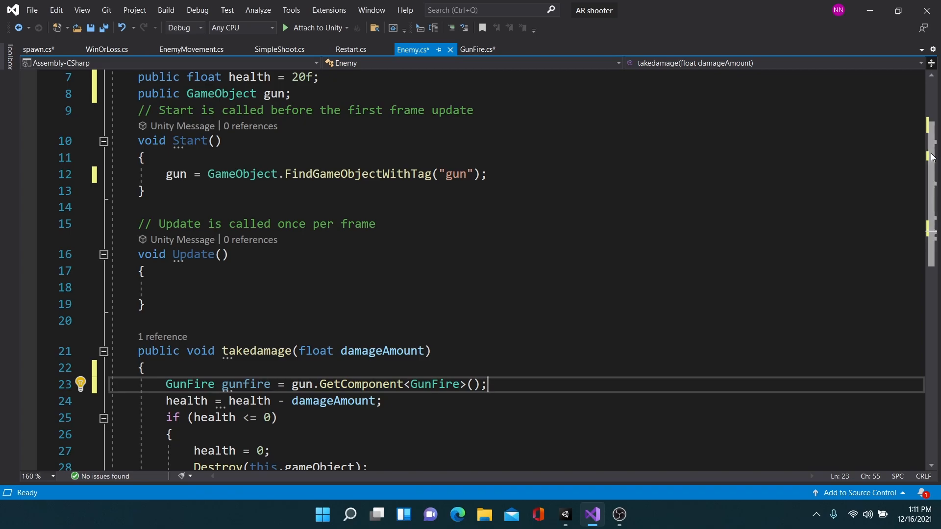
pyautogui.moveTo(933, 156); pyautogui.dragTo(933, 201)
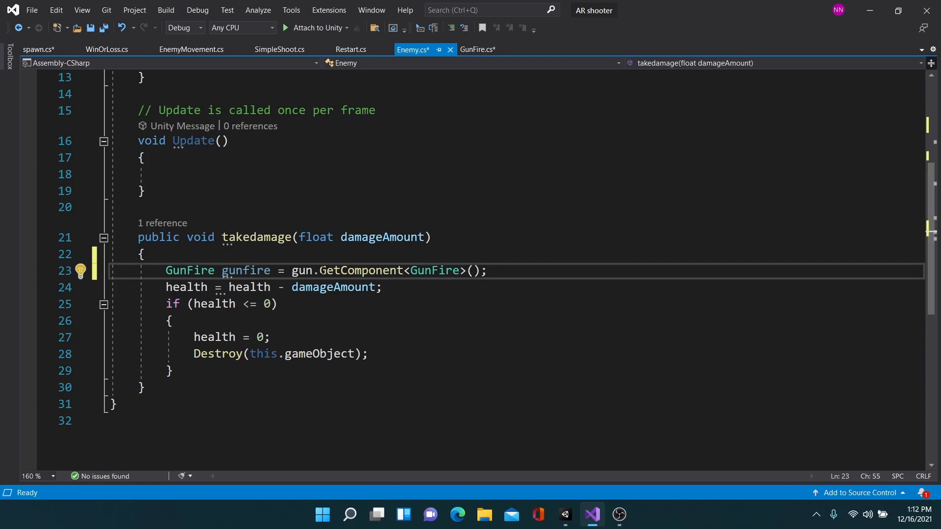
pyautogui.moveTo(292, 271); pyautogui.dragTo(488, 270)
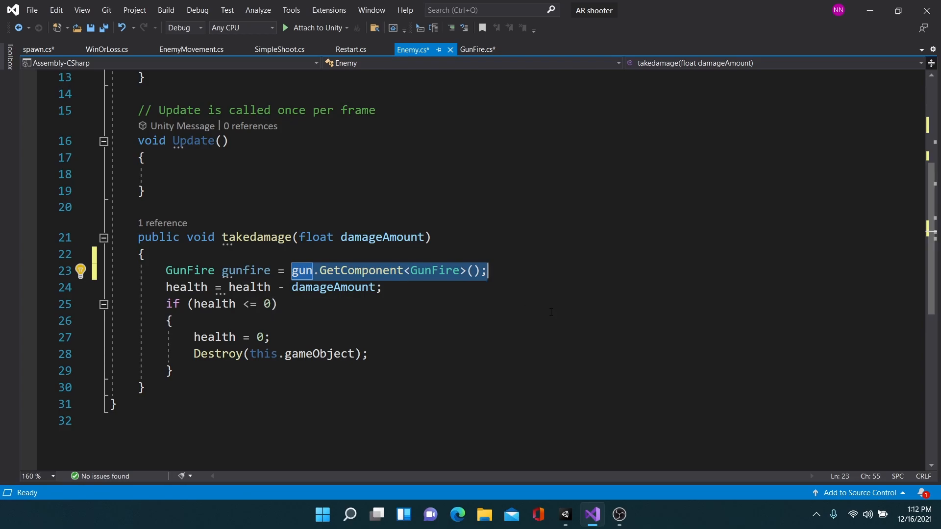
pyautogui.click(515, 272)
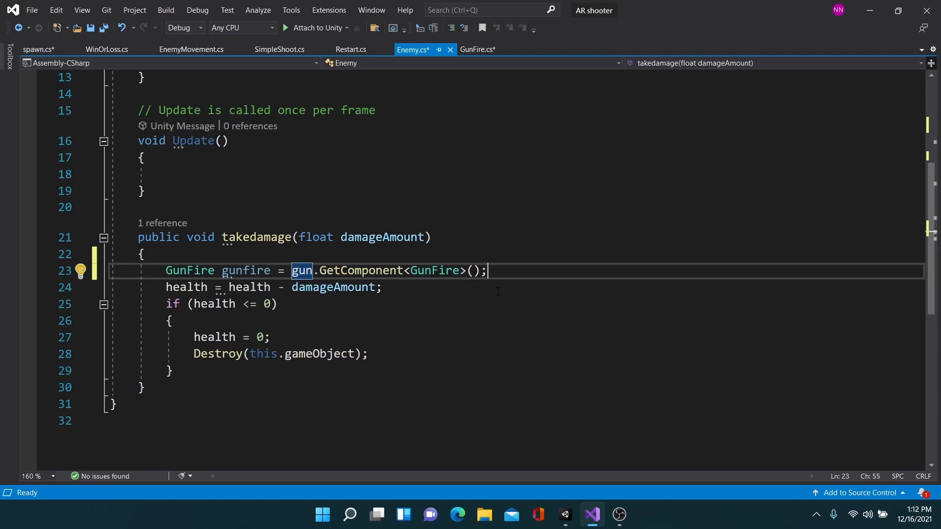
# Call gunfire.ShootScore(1); between health = 0; and the Destroy call in takedamage(), and save the Enemy script.
pyautogui.click(293, 340)
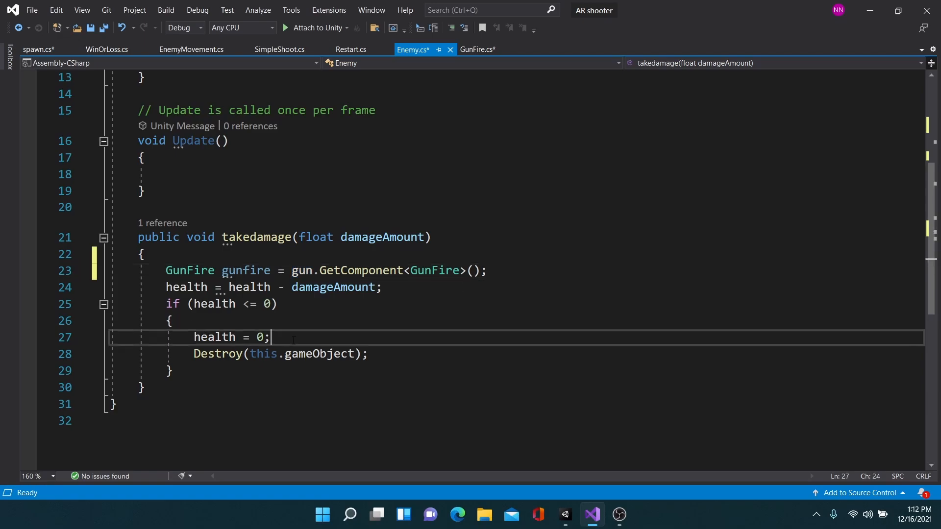
pyautogui.press('Return')
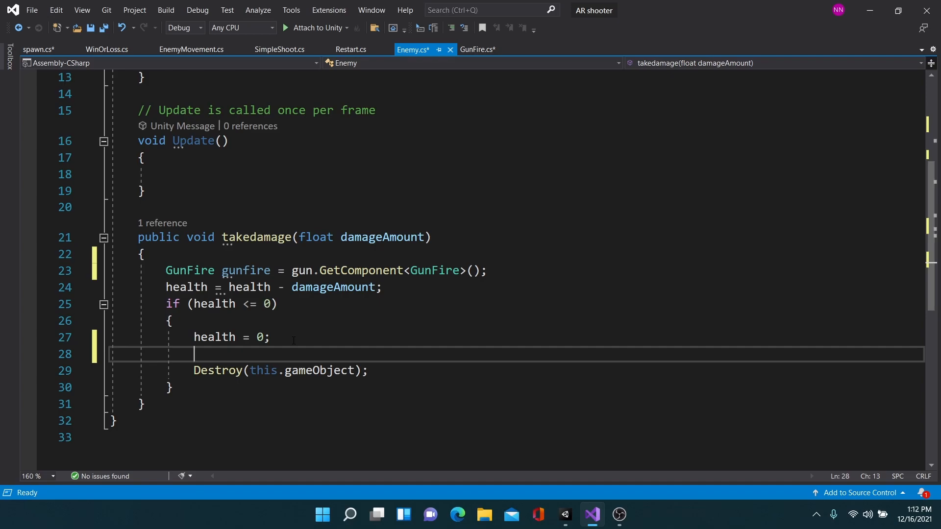
pyautogui.write('gun')
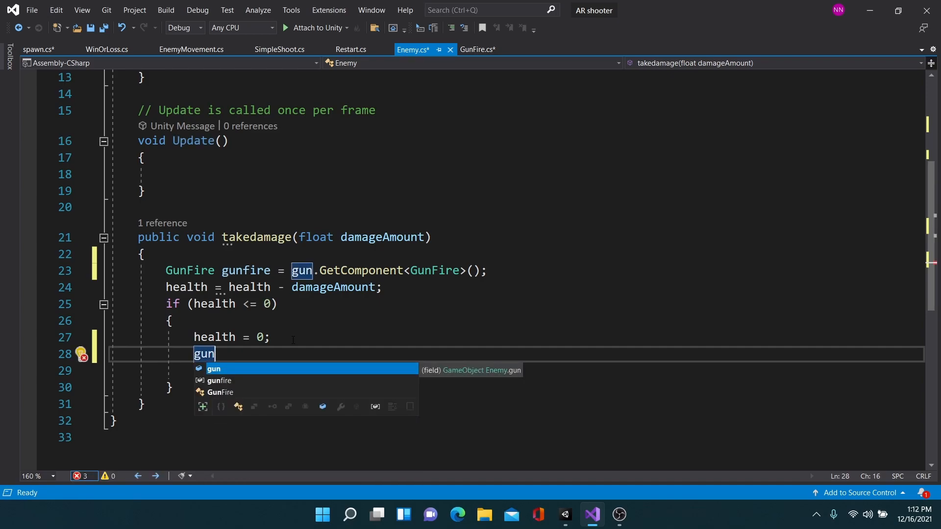
pyautogui.write('Fire')
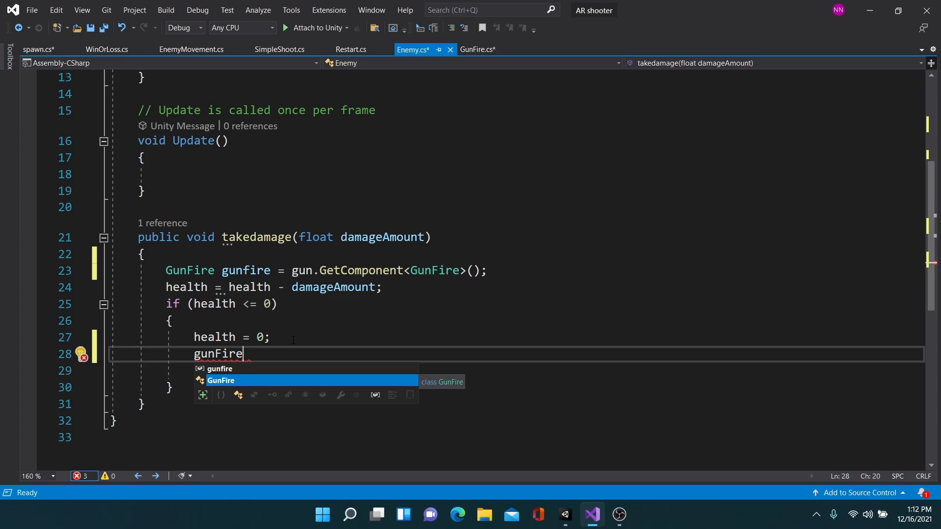
pyautogui.doubleClick(239, 368)
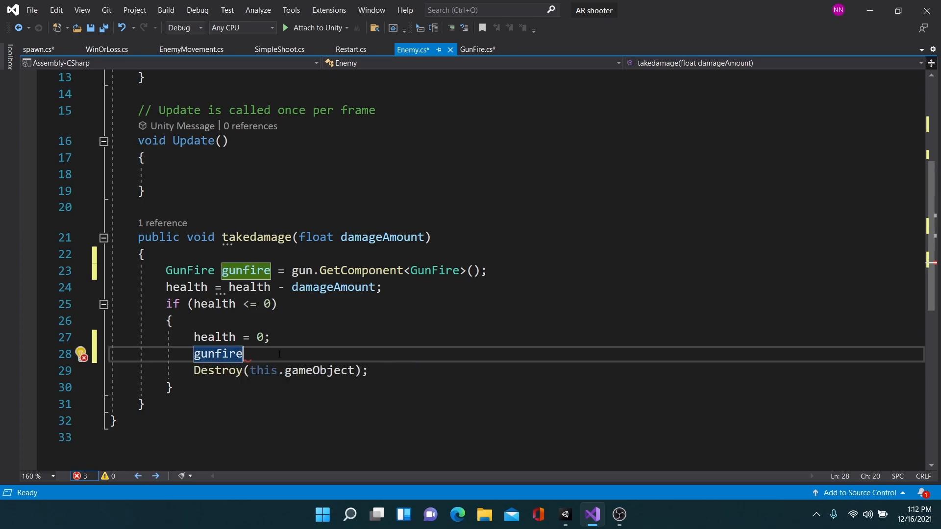
pyautogui.write('.S')
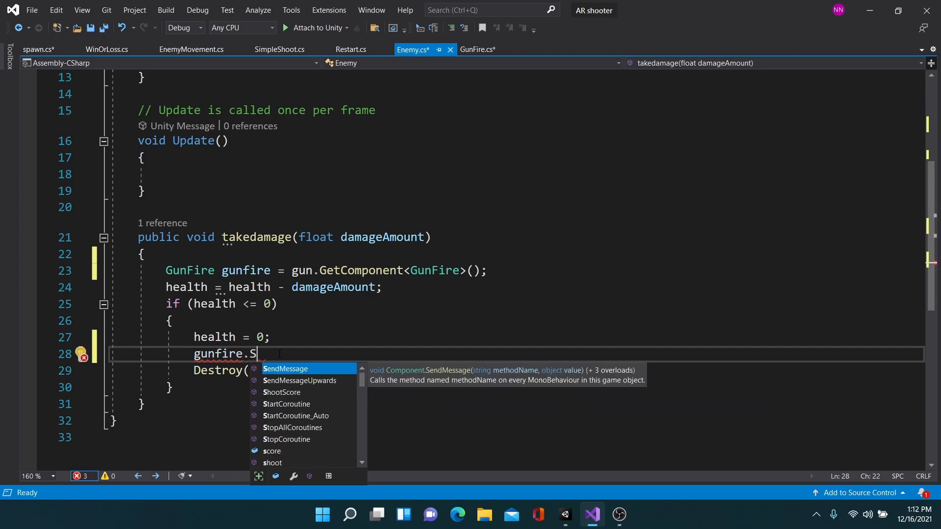
pyautogui.write('h')
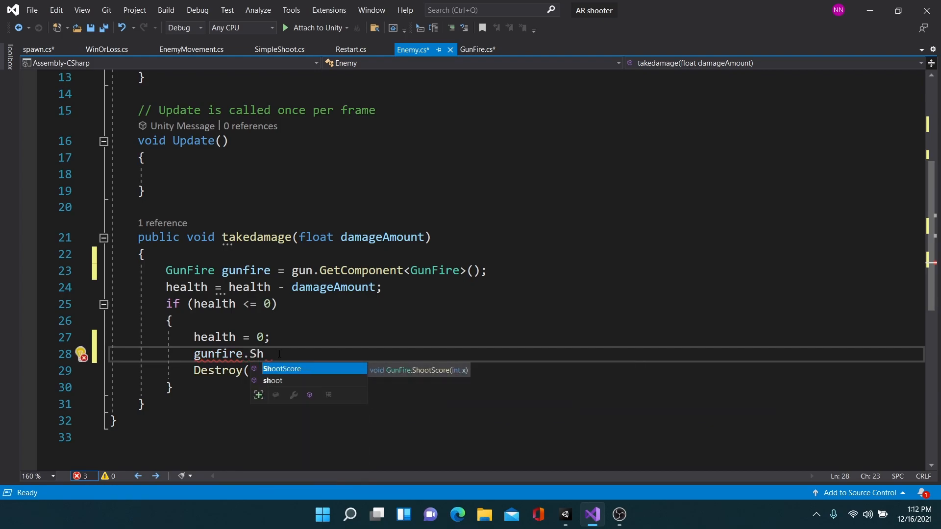
pyautogui.press('Tab')
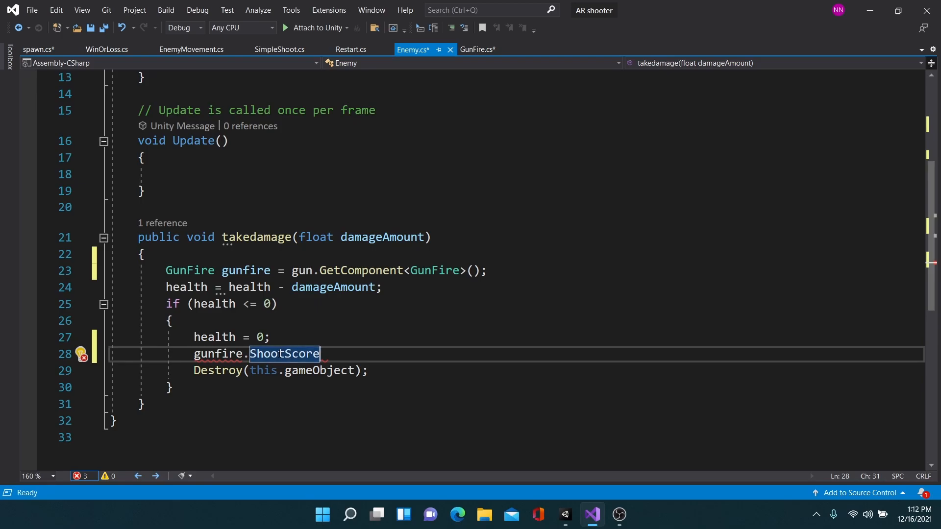
pyautogui.write('(')
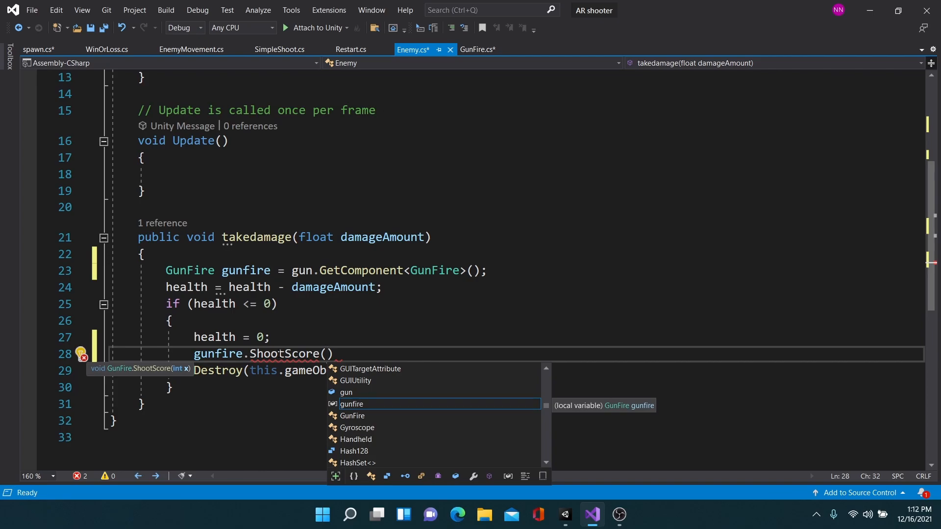
pyautogui.write('1')
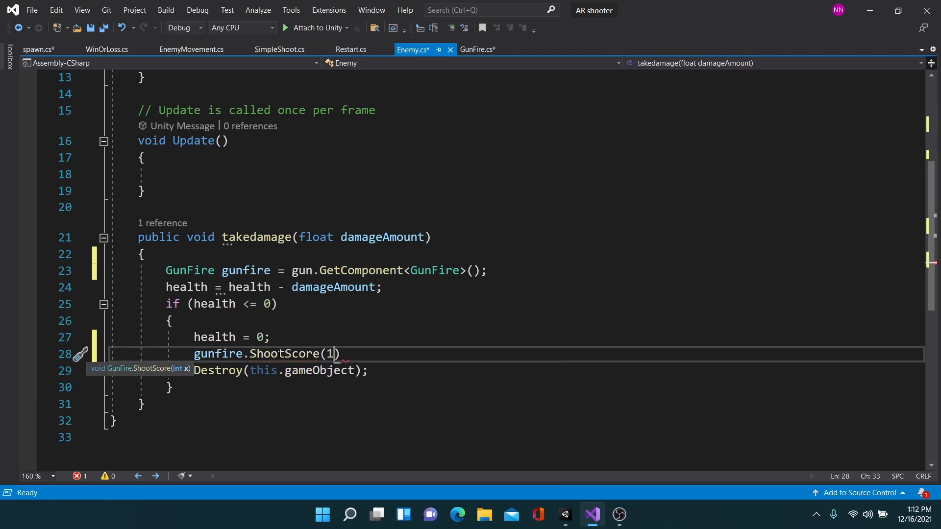
pyautogui.write(');')
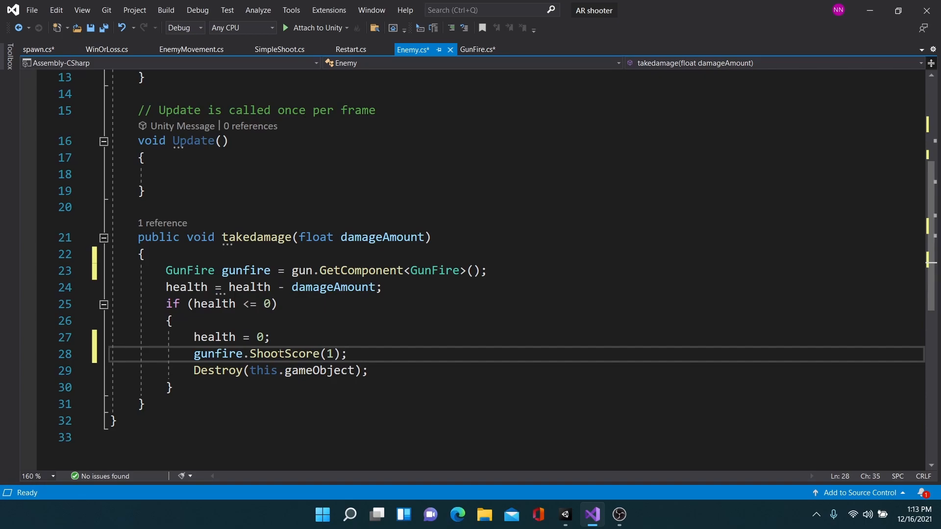
pyautogui.click(91, 28)
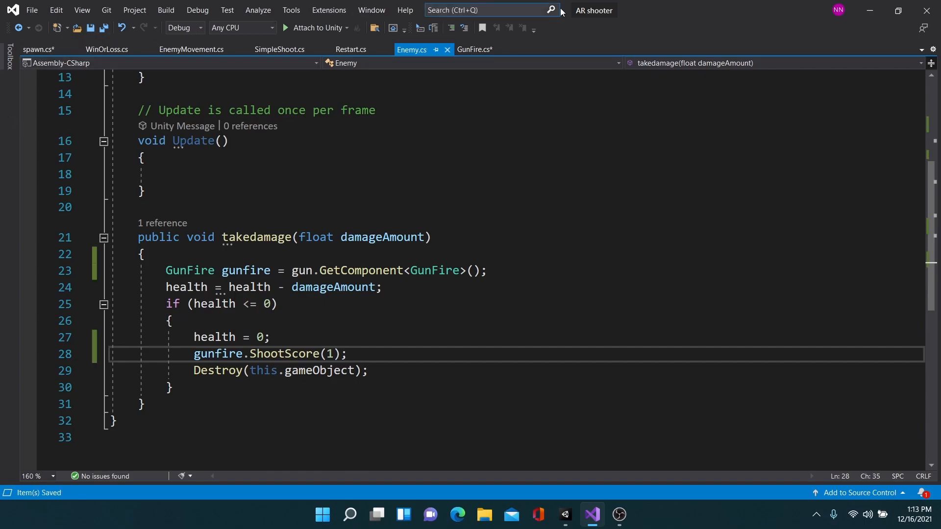
pyautogui.hotkey('alt', 'Tab')
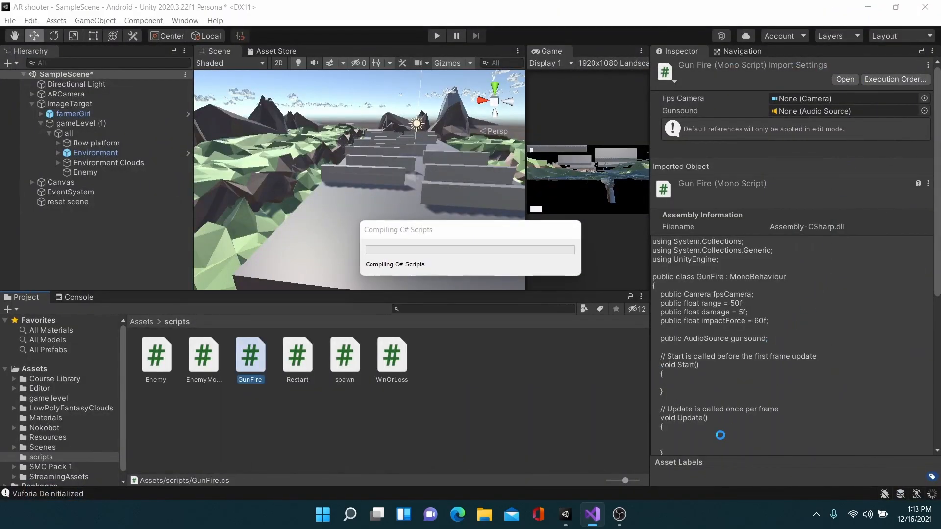
pyautogui.click(592, 515)
pyautogui.moveTo(932, 247); pyautogui.dragTo(938, 90)
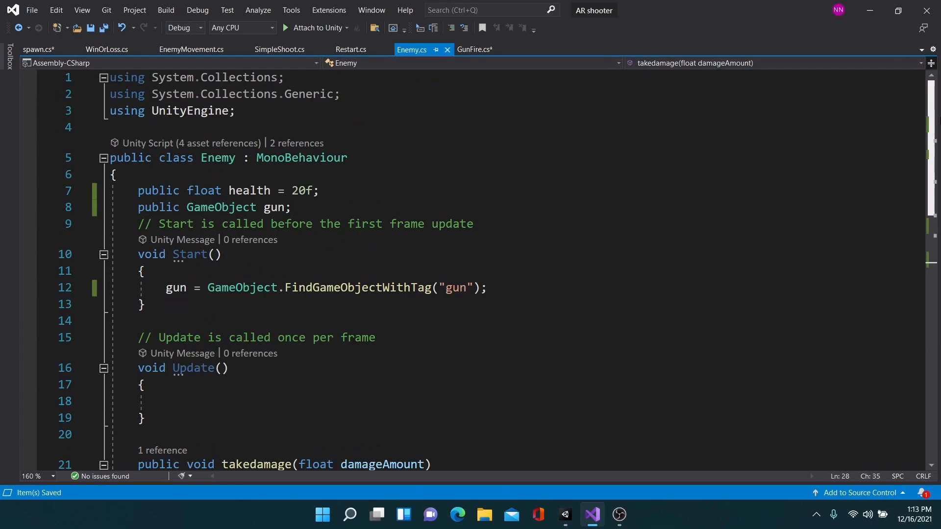
# In the GunFire script, initialise the public int score variable to 0.
pyautogui.click(470, 50)
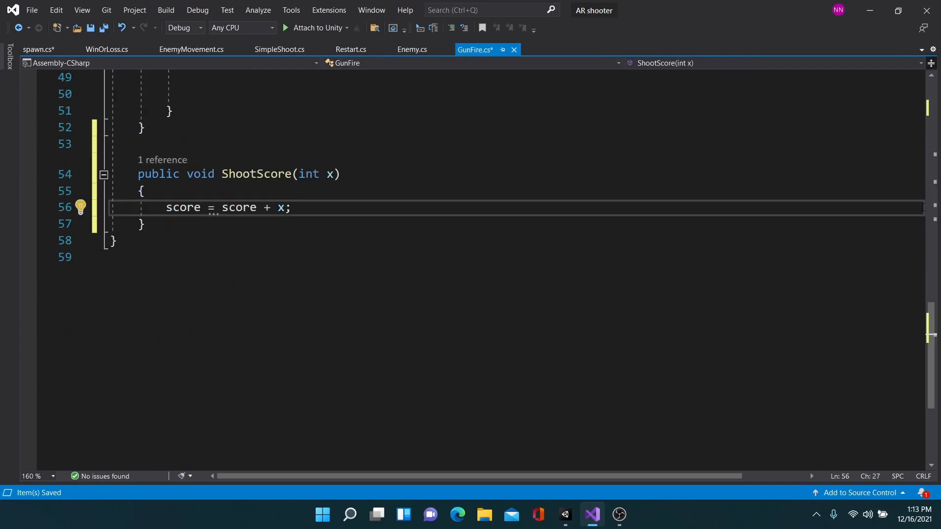
pyautogui.moveTo(932, 315); pyautogui.dragTo(938, 106)
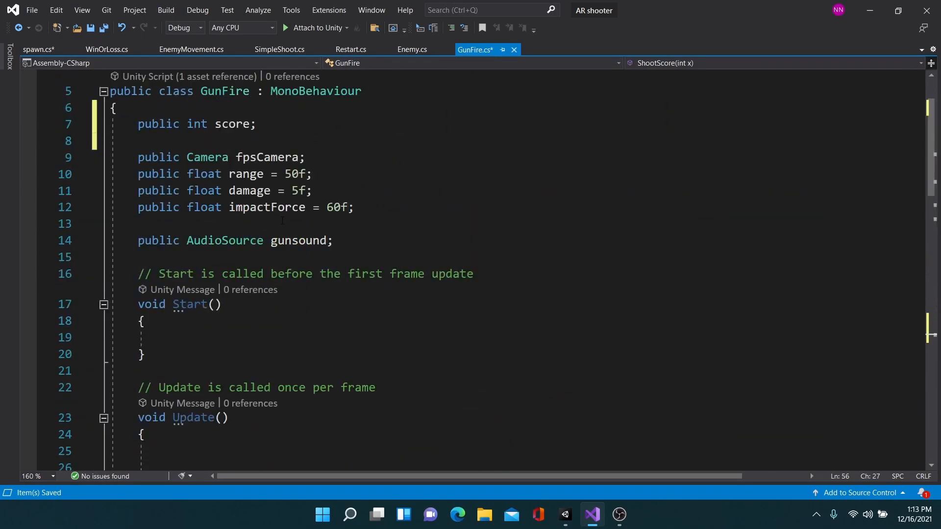
pyautogui.click(251, 124)
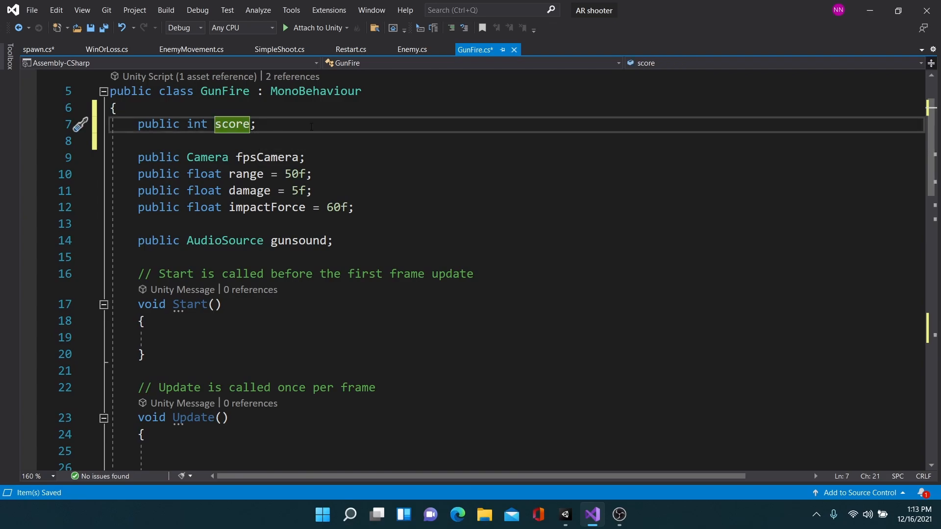
pyautogui.write('=0')
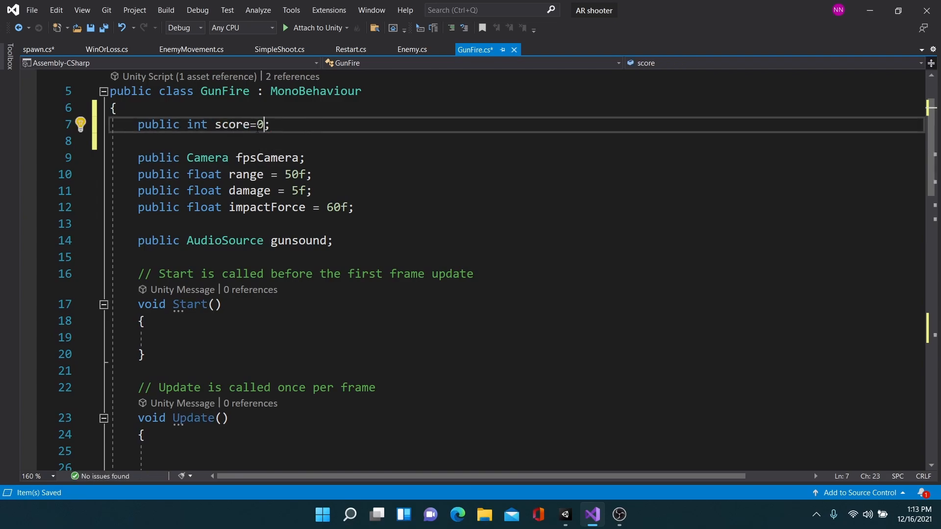
# Save the GunFire script, switch to the Unity editor and select M1911 Handgun_Silver (WithScript) under ARCamera.
pyautogui.click(90, 29)
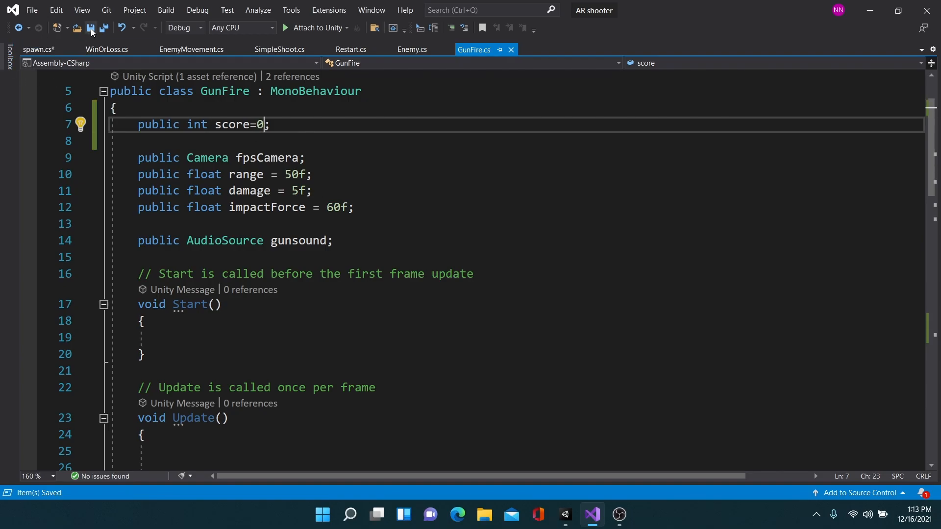
pyautogui.click(870, 10)
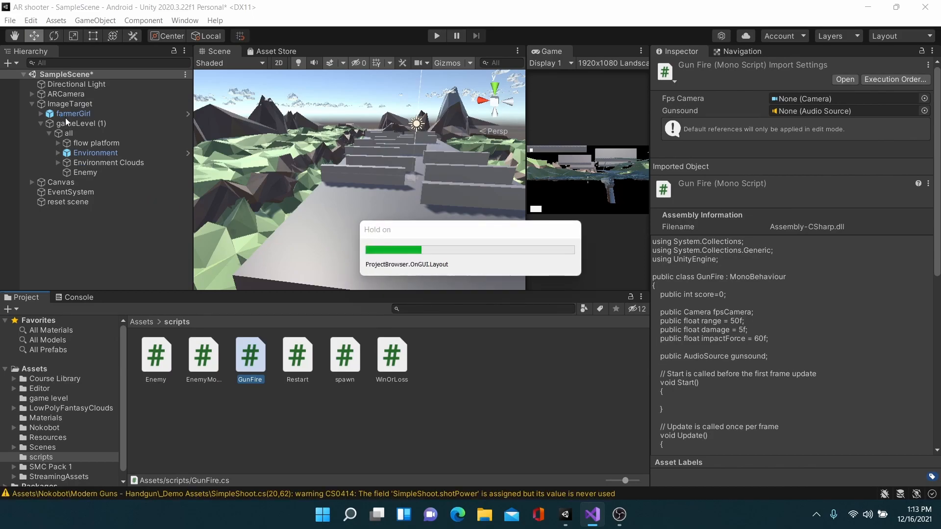
pyautogui.click(32, 93)
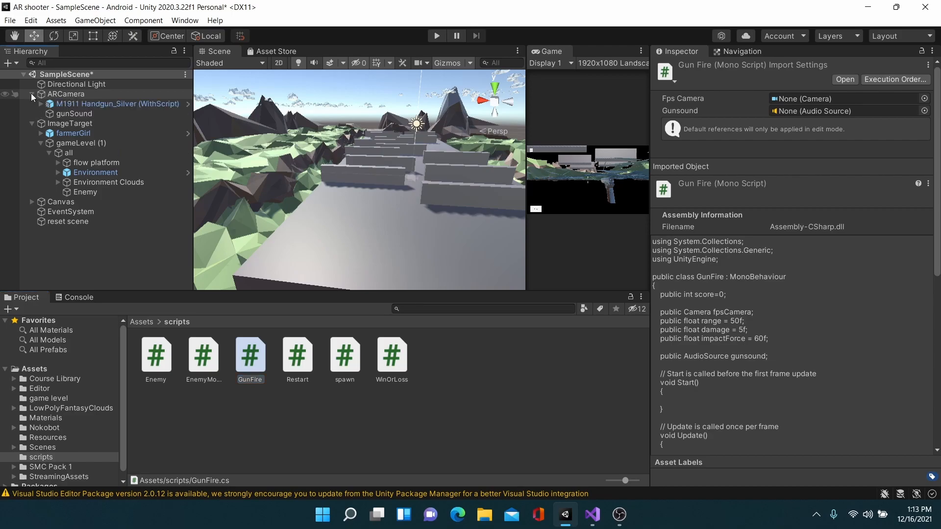
pyautogui.click(41, 104)
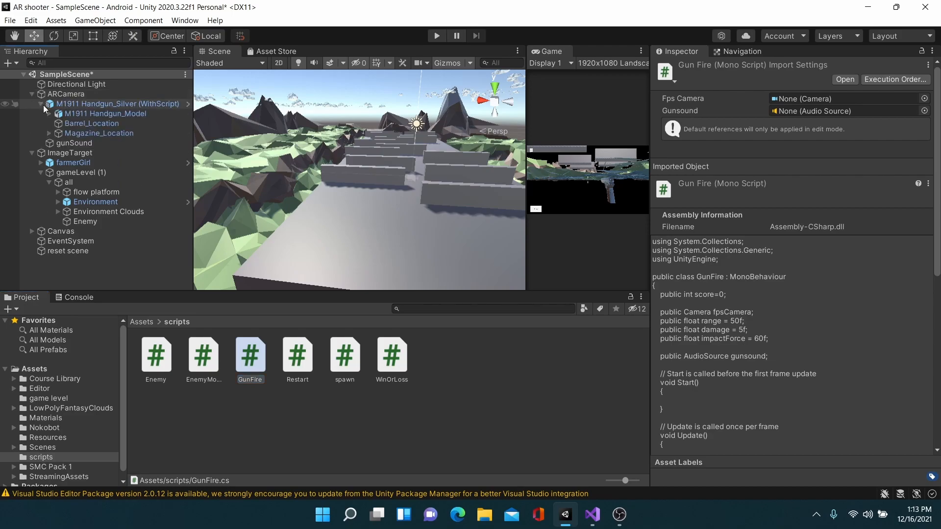
pyautogui.click(80, 115)
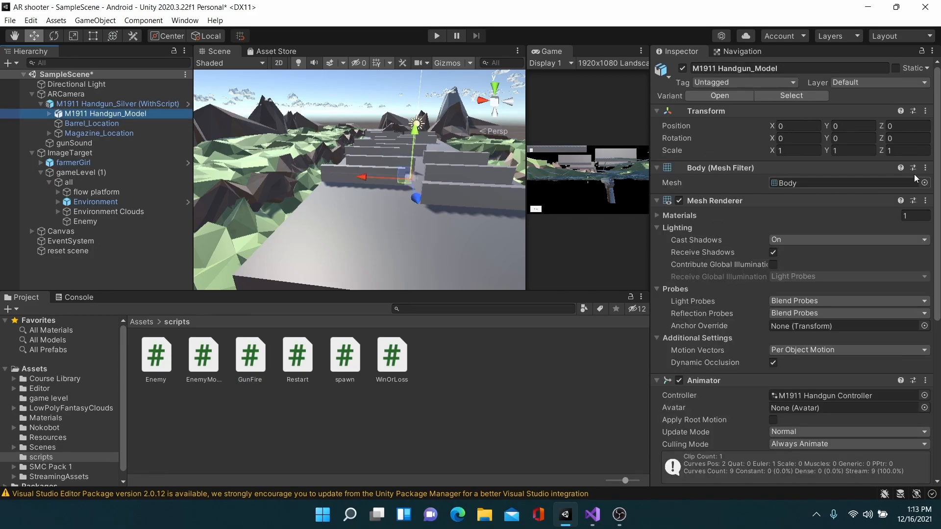
pyautogui.moveTo(937, 157); pyautogui.dragTo(936, 206)
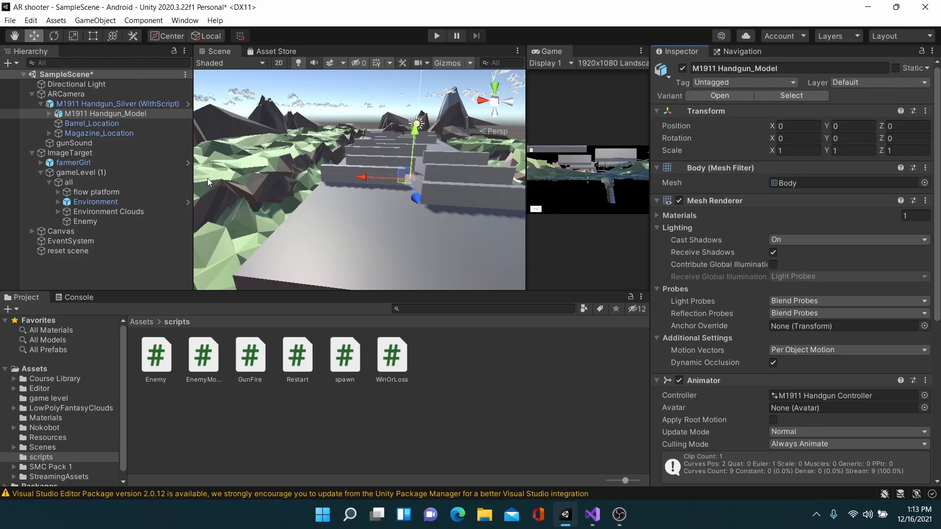
pyautogui.click(110, 104)
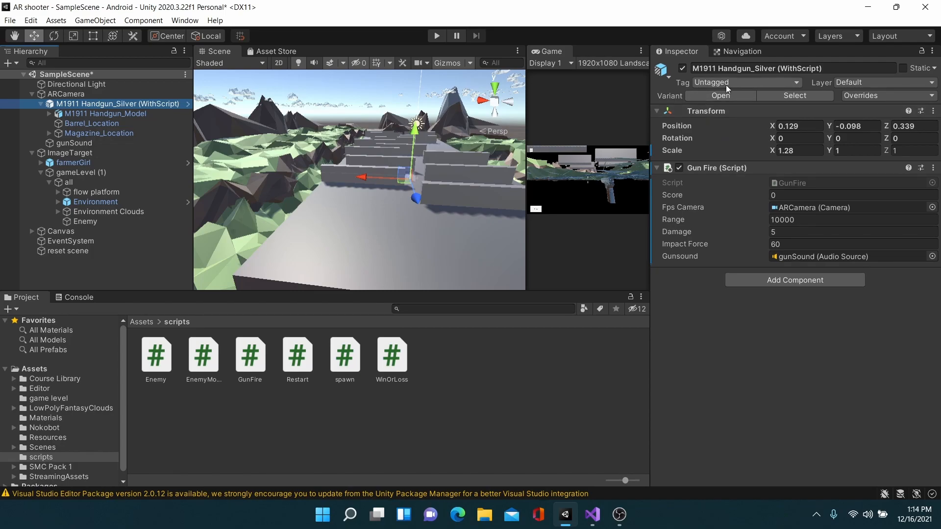
# Create a new tag named gun in the project's tag list.
pyautogui.click(775, 85)
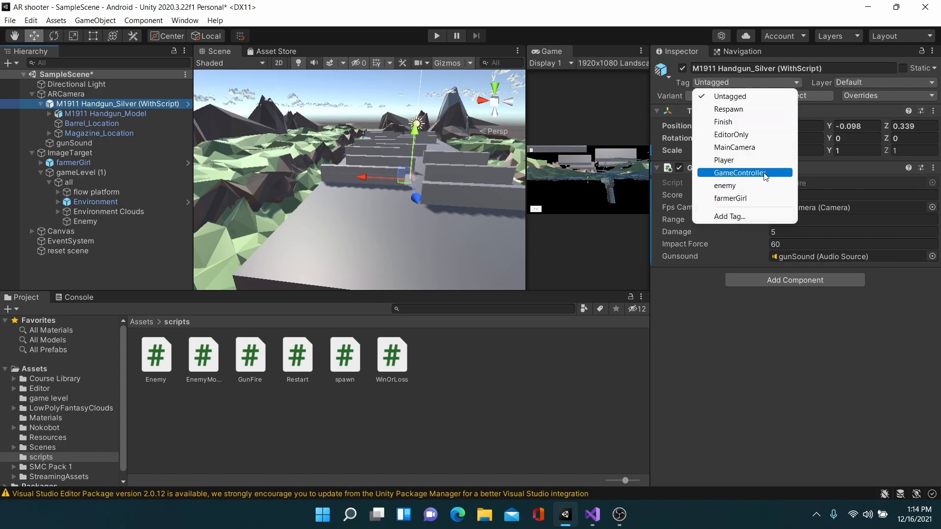
pyautogui.click(749, 216)
pyautogui.click(905, 139)
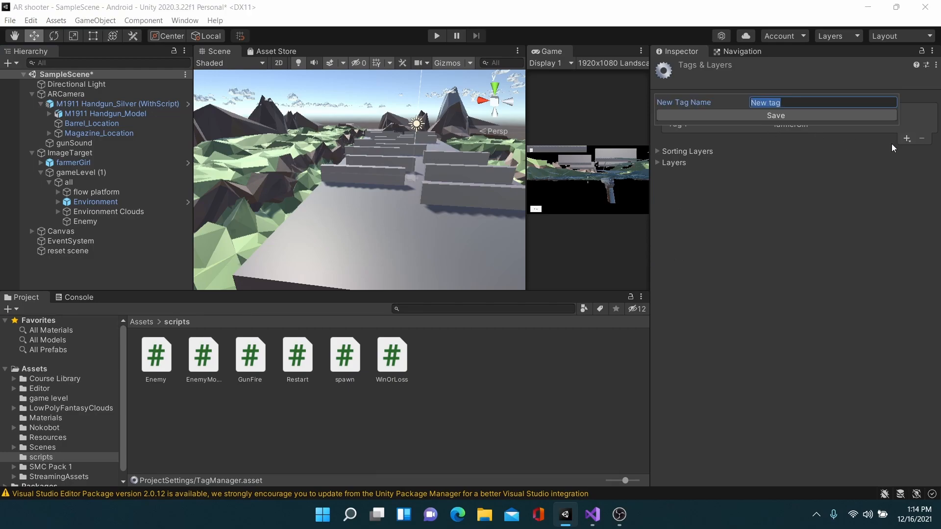
pyautogui.write('gun')
pyautogui.click(827, 115)
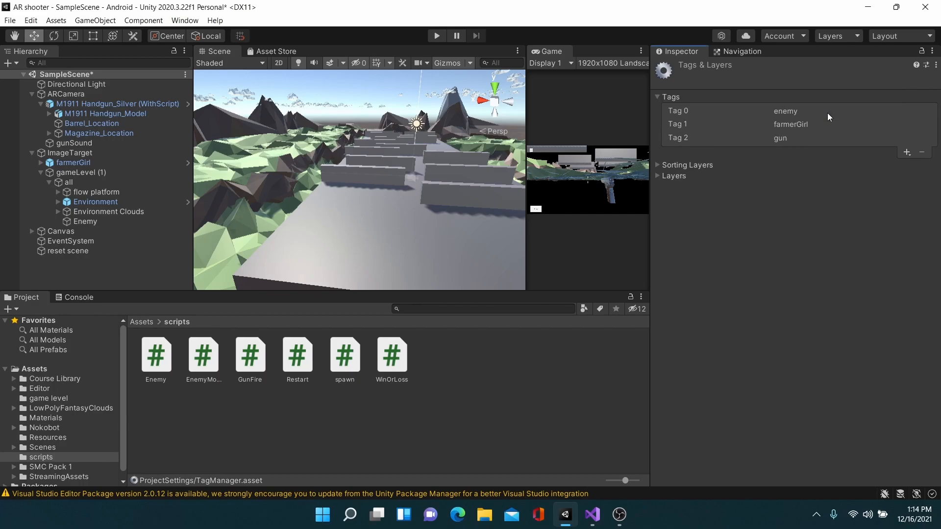
# Assign the gun tag to the M1911 Handgun_Silver (WithScript) object.
pyautogui.click(113, 103)
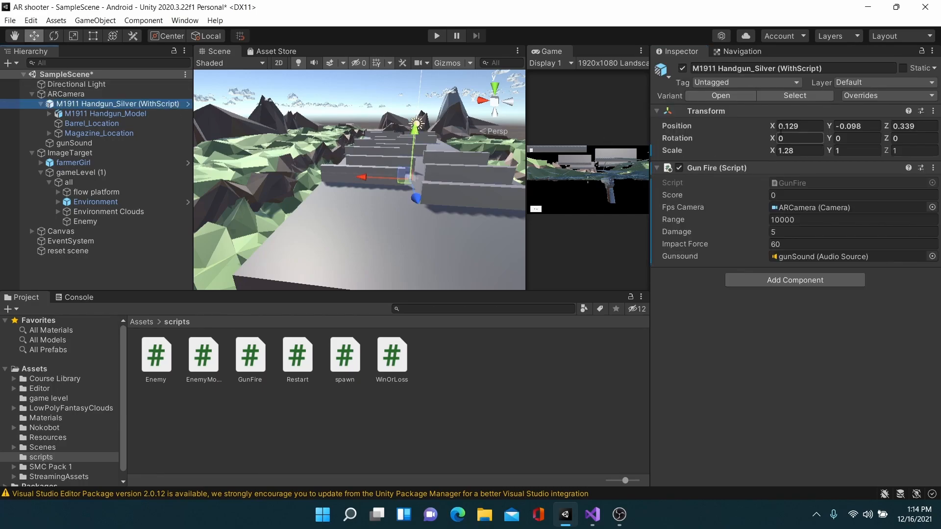
pyautogui.click(730, 83)
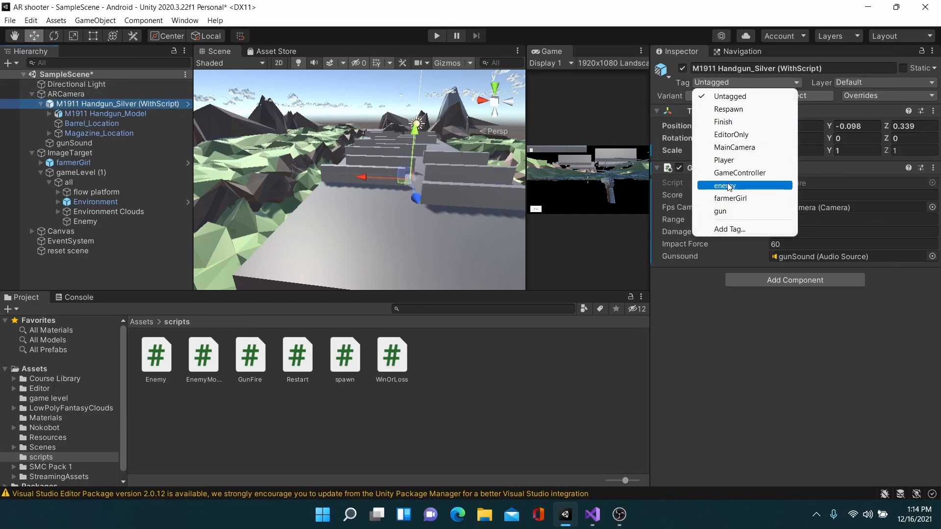
pyautogui.click(728, 214)
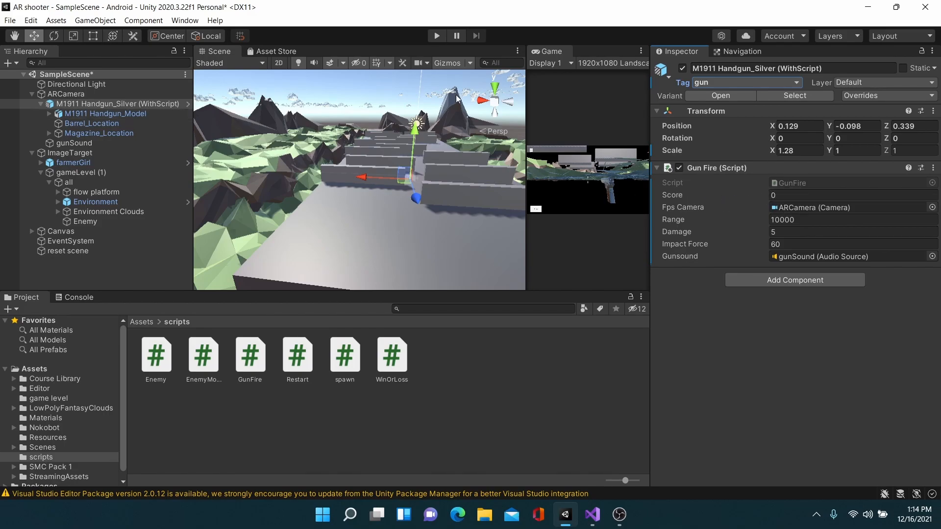
# Enlarge the Game view and play-test the scene, firing at the capsule enemies to check the Gun Fire Score, and stop play mode.
pyautogui.moveTo(526, 107); pyautogui.dragTo(98, 125)
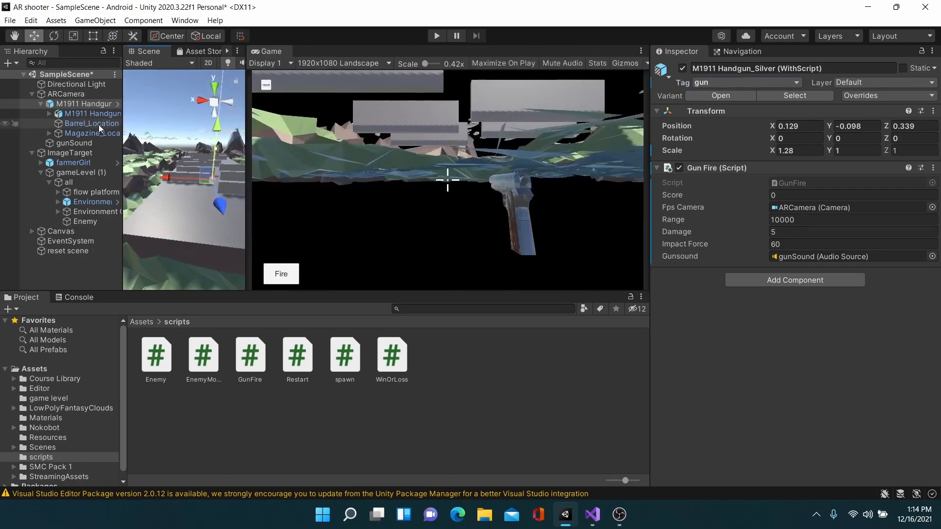
pyautogui.click(437, 35)
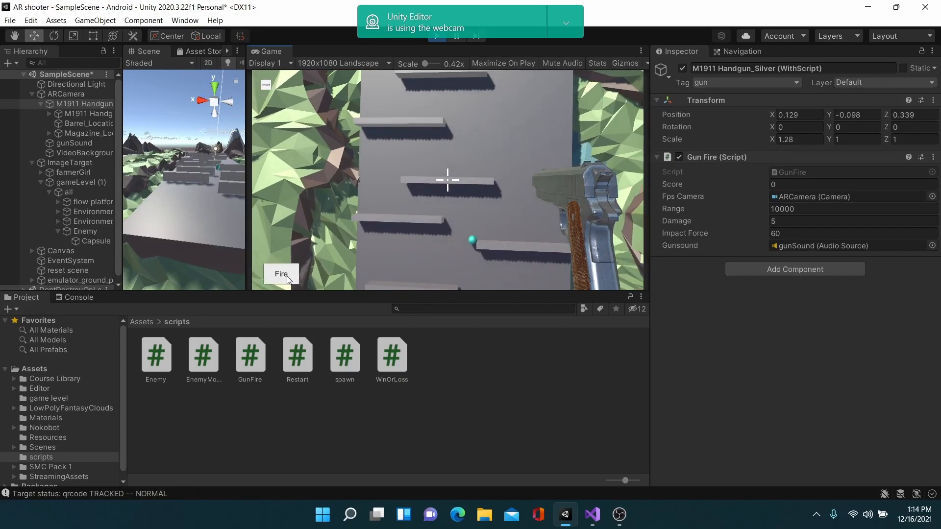
pyautogui.click(281, 274)
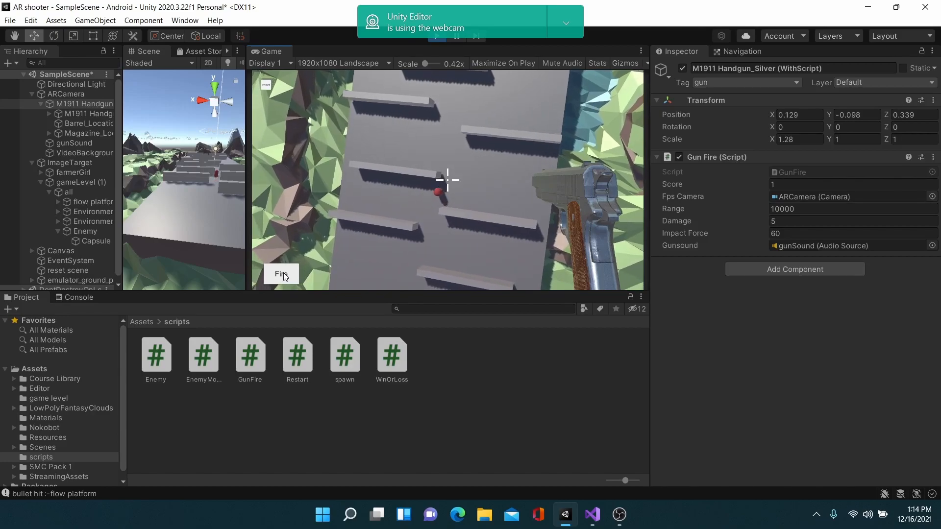
pyautogui.click(283, 276)
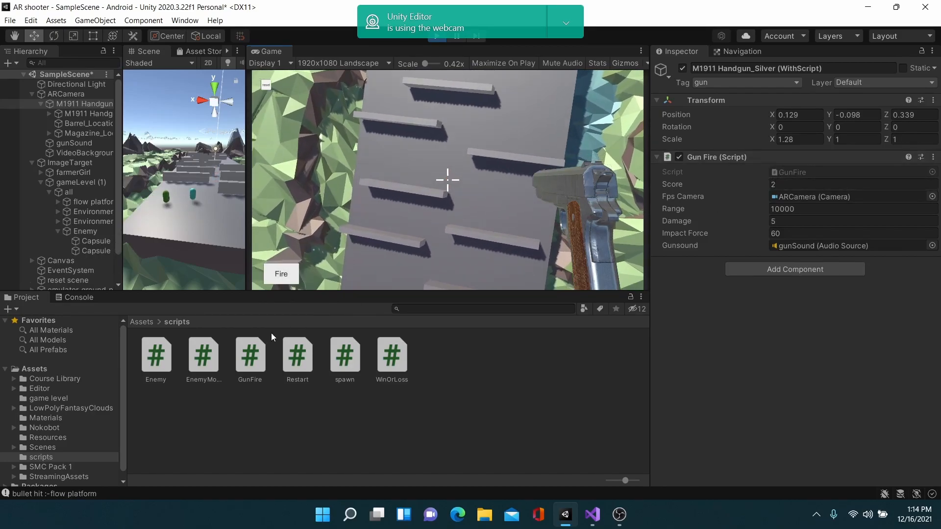
pyautogui.click(282, 278)
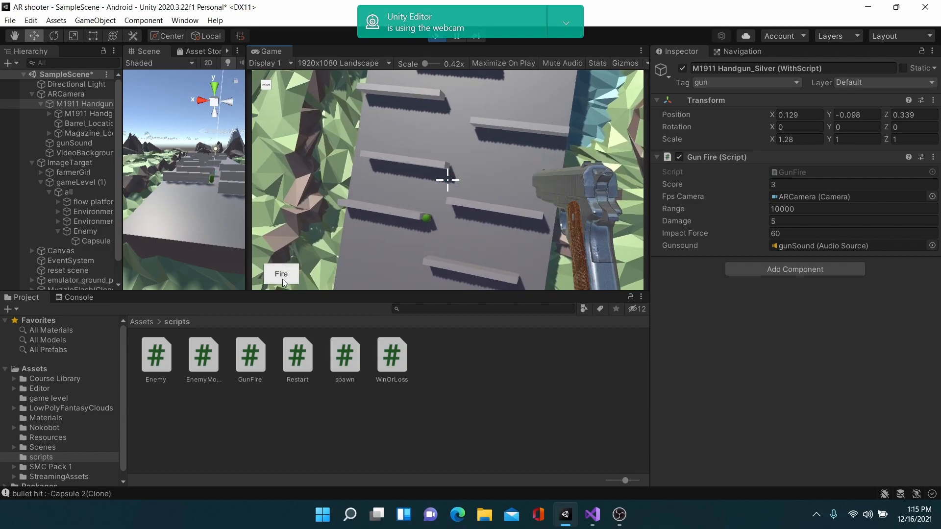
pyautogui.click(283, 278)
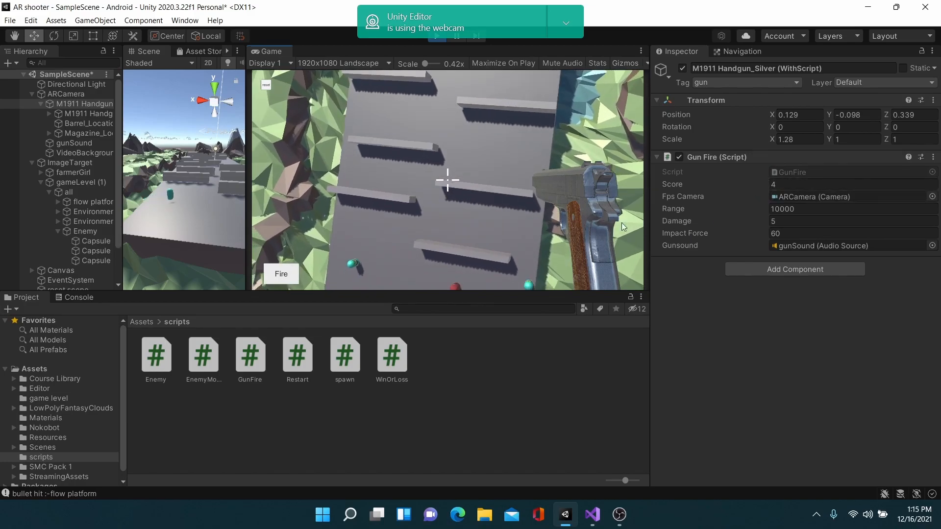
pyautogui.click(280, 274)
pyautogui.click(280, 274)
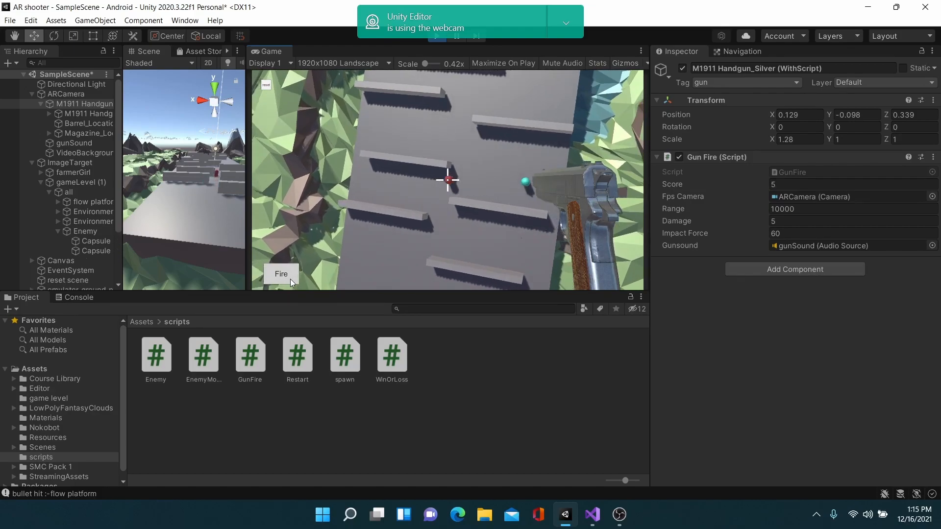
pyautogui.click(290, 278)
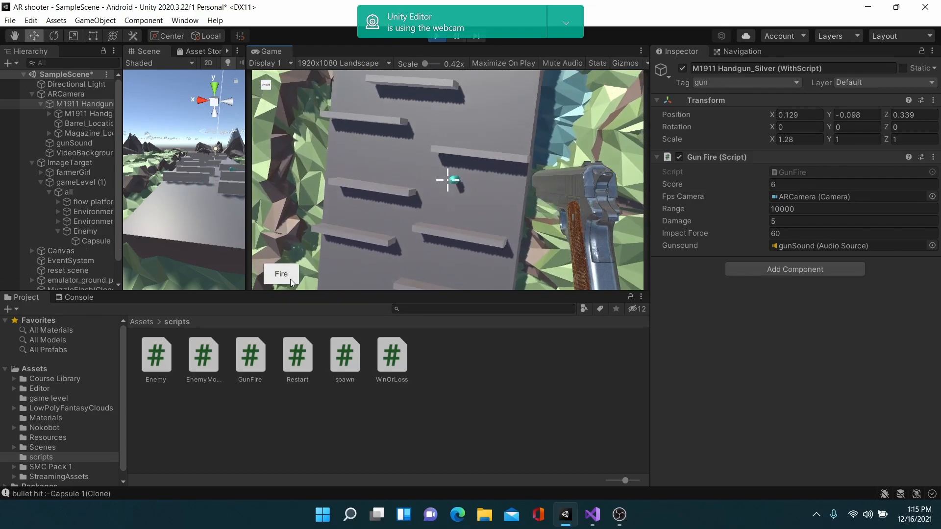
pyautogui.click(290, 278)
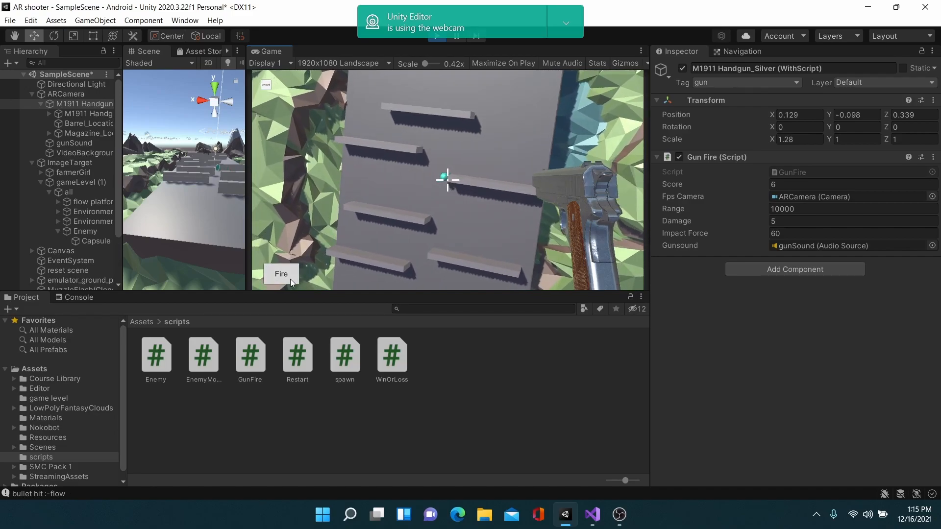
pyautogui.click(290, 278)
pyautogui.click(290, 279)
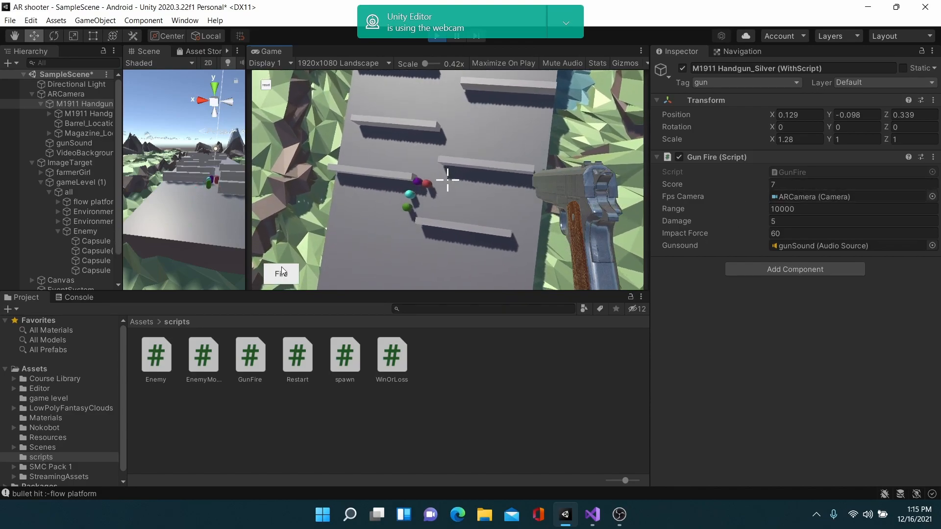
pyautogui.click(281, 267)
pyautogui.click(282, 267)
pyautogui.click(281, 267)
pyautogui.click(281, 266)
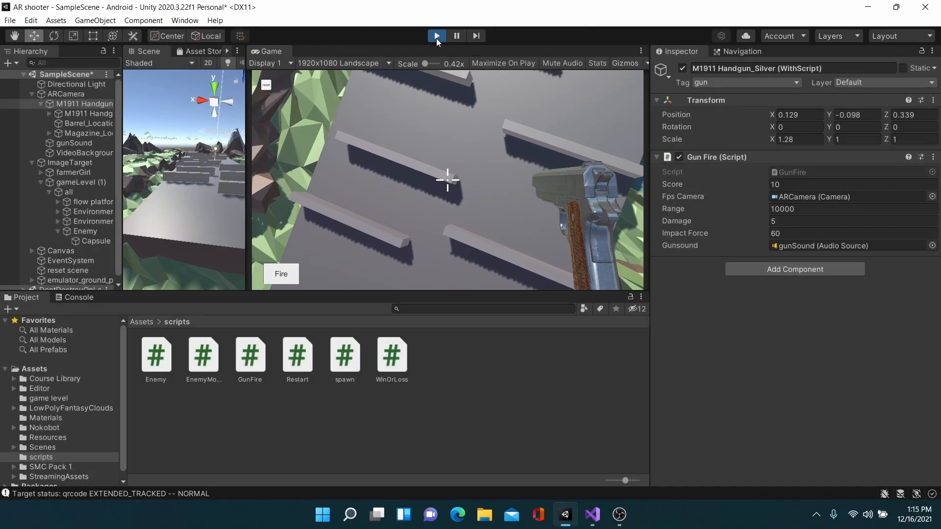
pyautogui.click(436, 38)
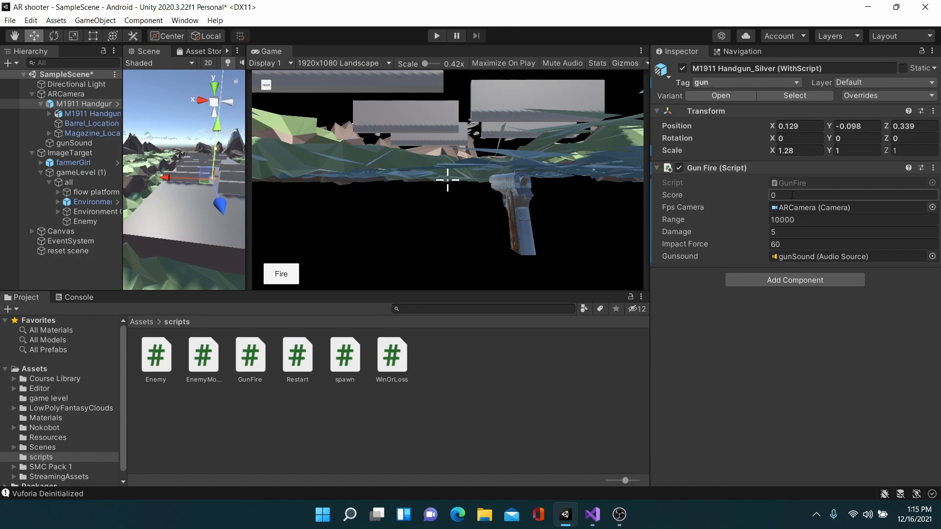
# Widen the Scene view beside the Game view and orbit it to look across the platform with the obstacles.
pyautogui.moveTo(247, 185); pyautogui.dragTo(373, 196)
pyautogui.moveTo(314, 244); pyautogui.dragTo(19, 249, button='right')
pyautogui.moveTo(184, 204); pyautogui.dragTo(512, 417, button='right')
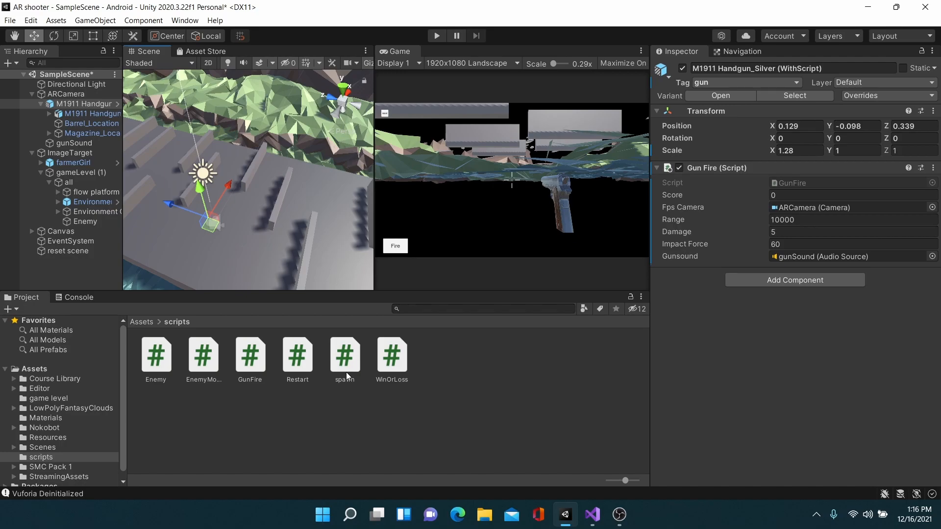
pyautogui.click(592, 513)
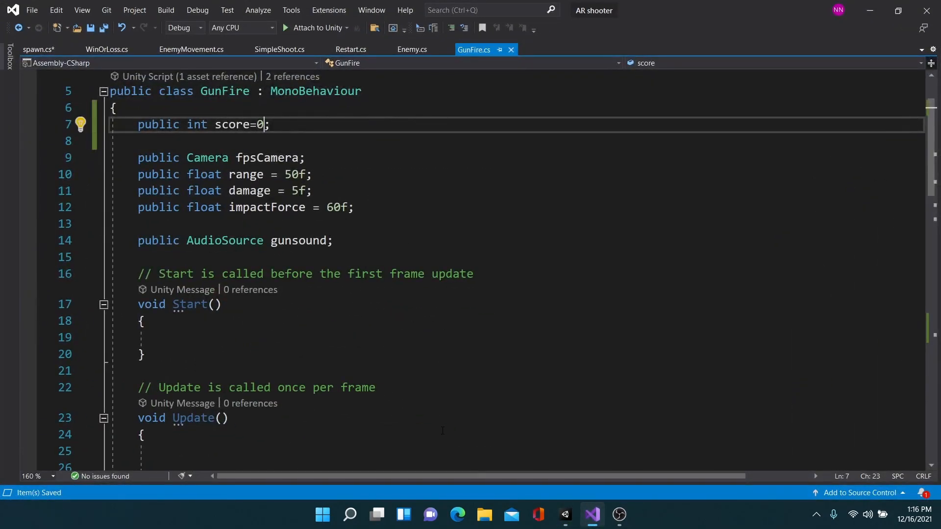
pyautogui.click(870, 10)
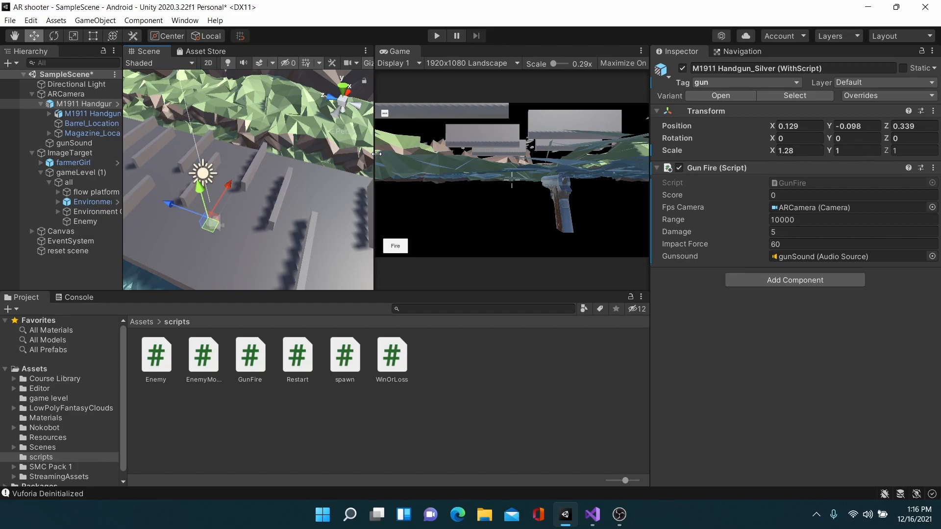
pyautogui.moveTo(373, 130); pyautogui.dragTo(447, 130)
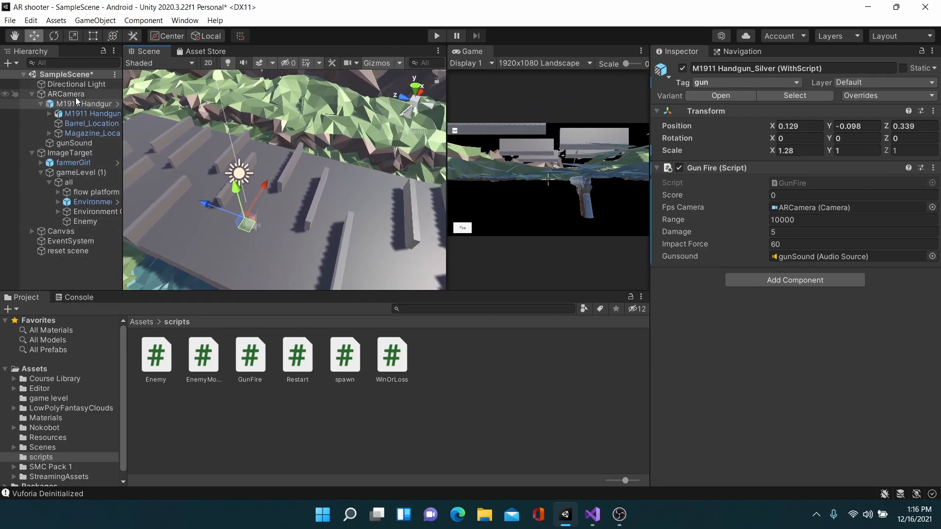
# On farmerGirl's Spawn component, assign the Enemy object from the hierarchy as the Parent.
pyautogui.click(72, 163)
pyautogui.scroll(-5, 784, 392)
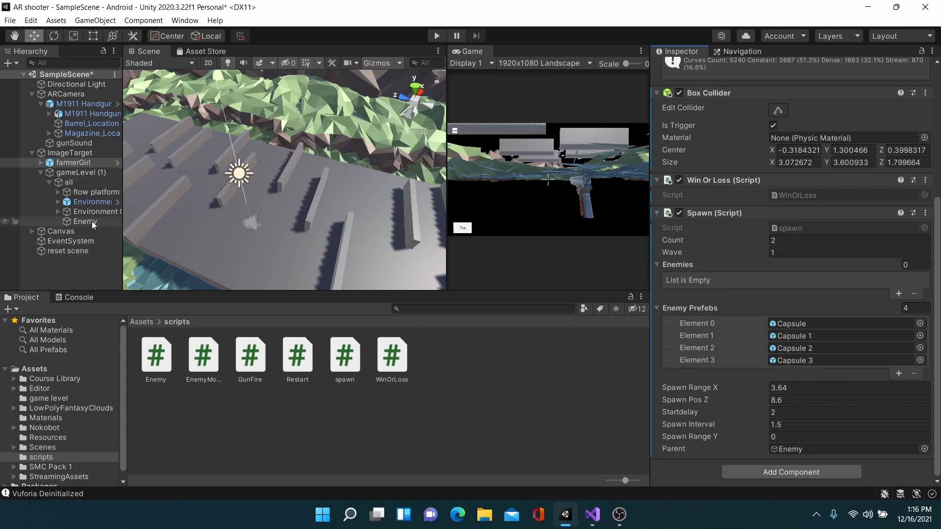
pyautogui.moveTo(90, 222); pyautogui.dragTo(793, 455)
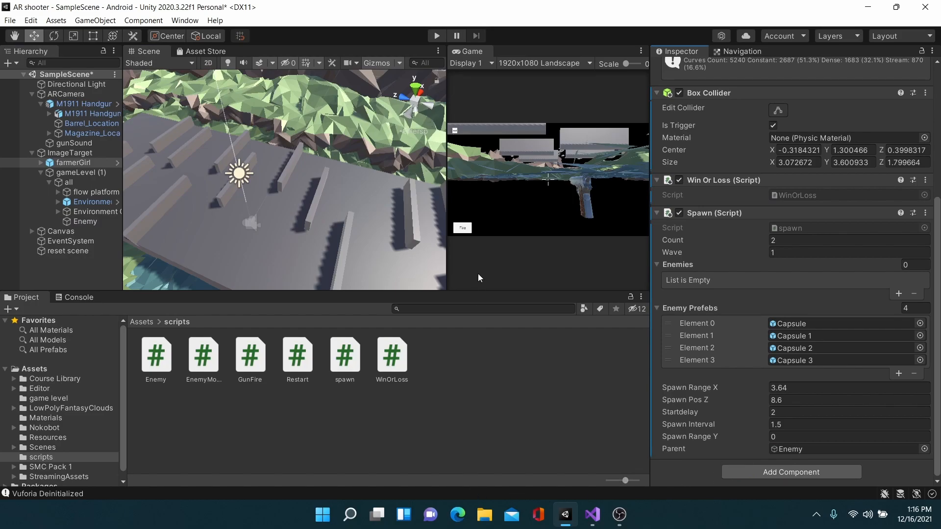